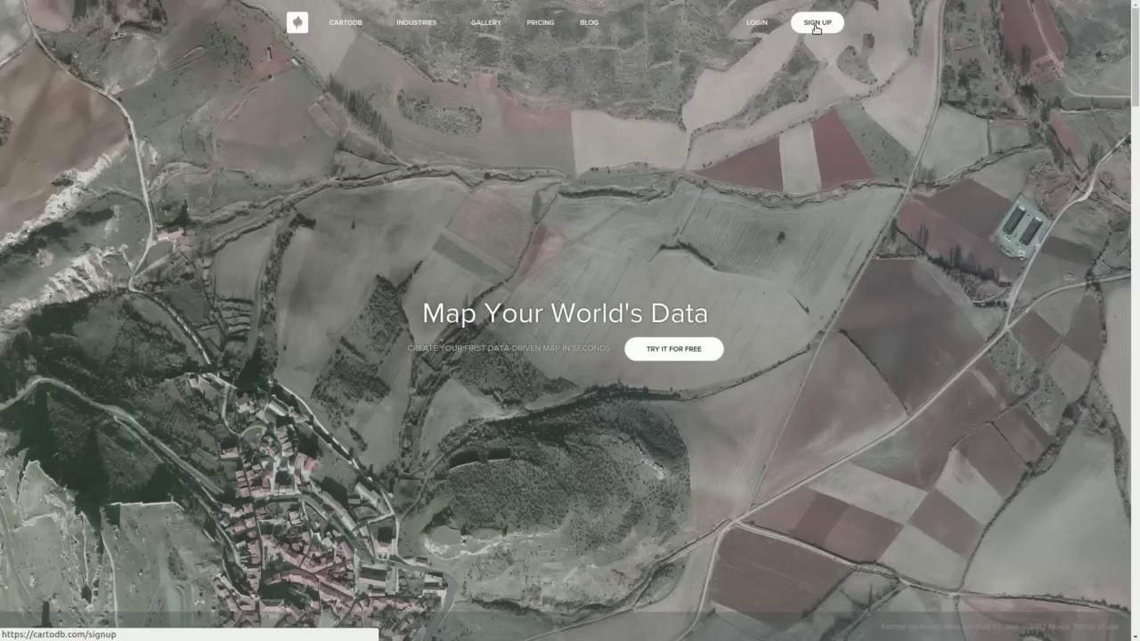
Go to the CartoDB sign-up page and log in with Google.
left_click(816, 27)
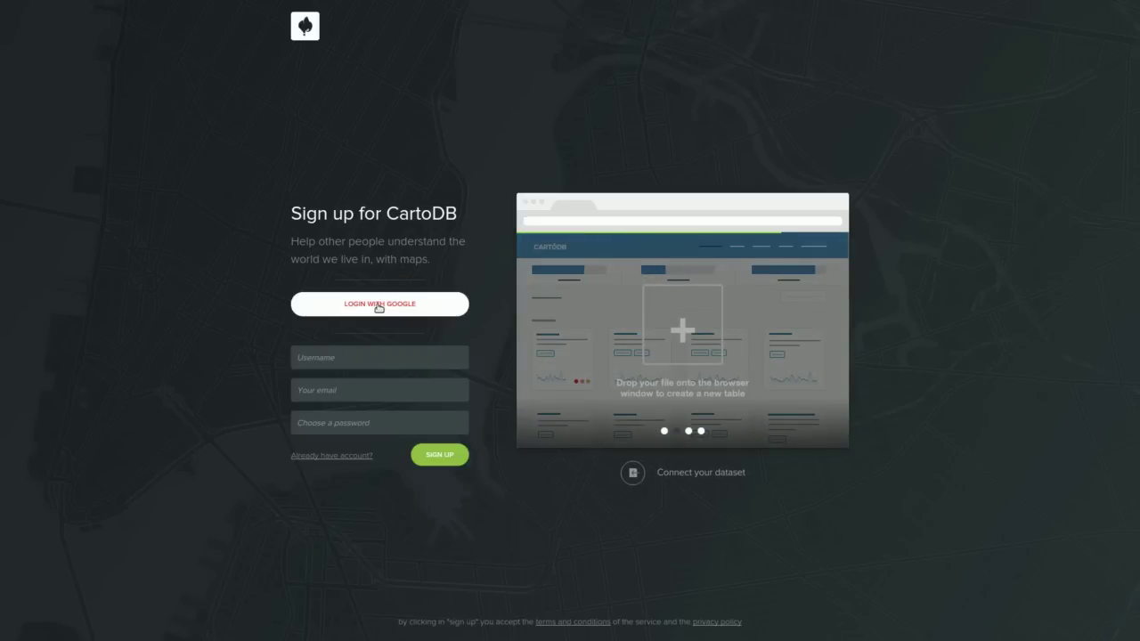
left_click(379, 305)
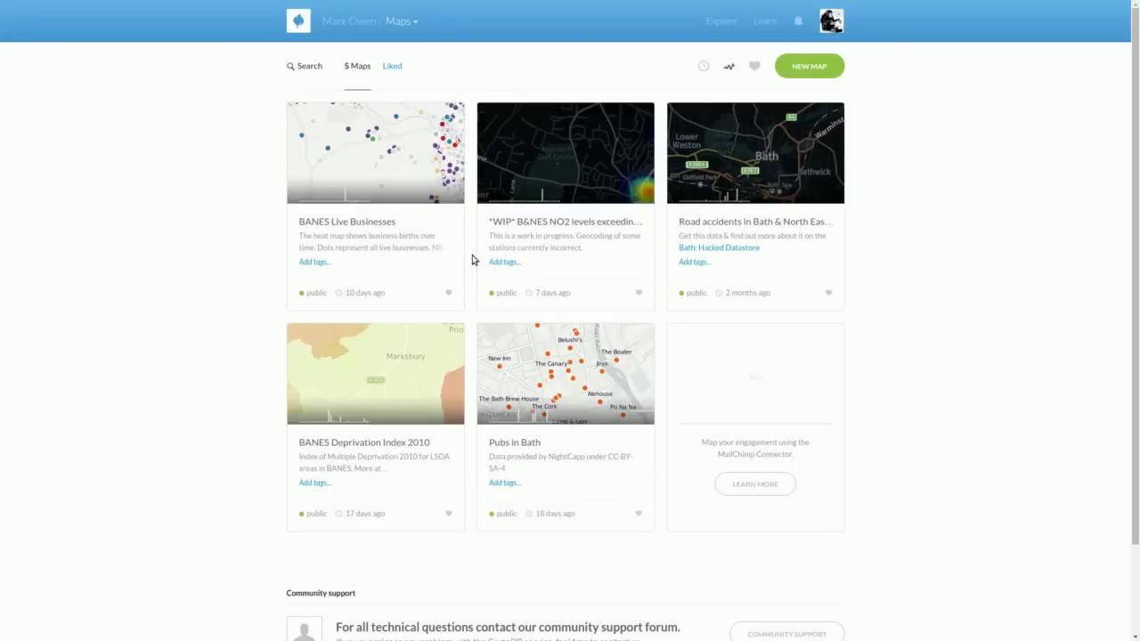
Go to your own datasets and start connecting a new dataset from a URL.
left_click(396, 26)
left_click(401, 71)
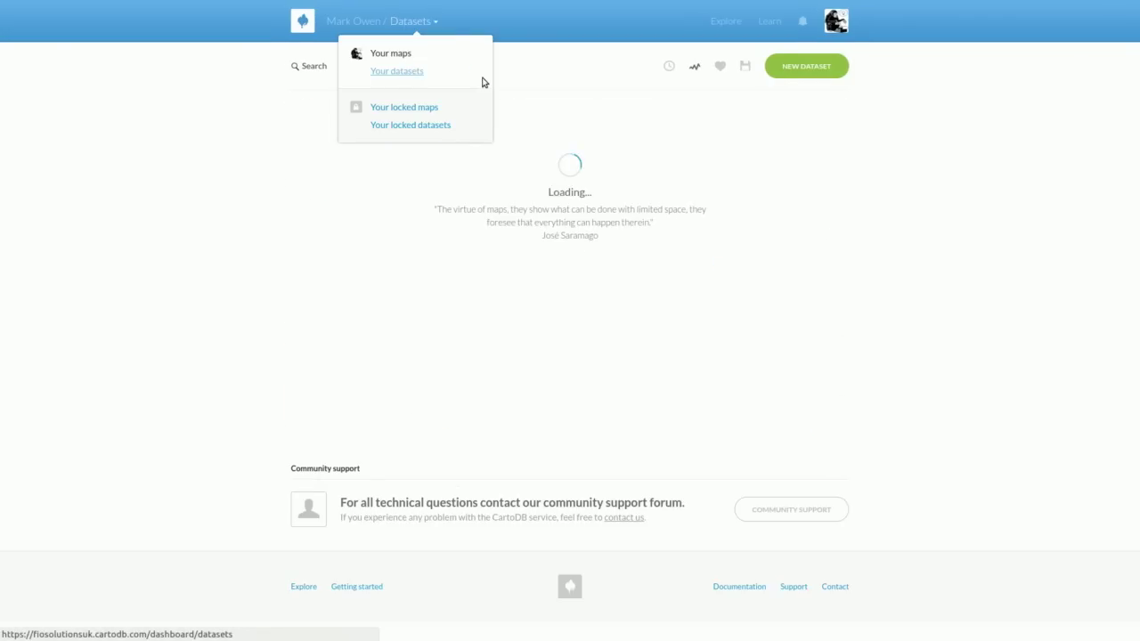
left_click(803, 70)
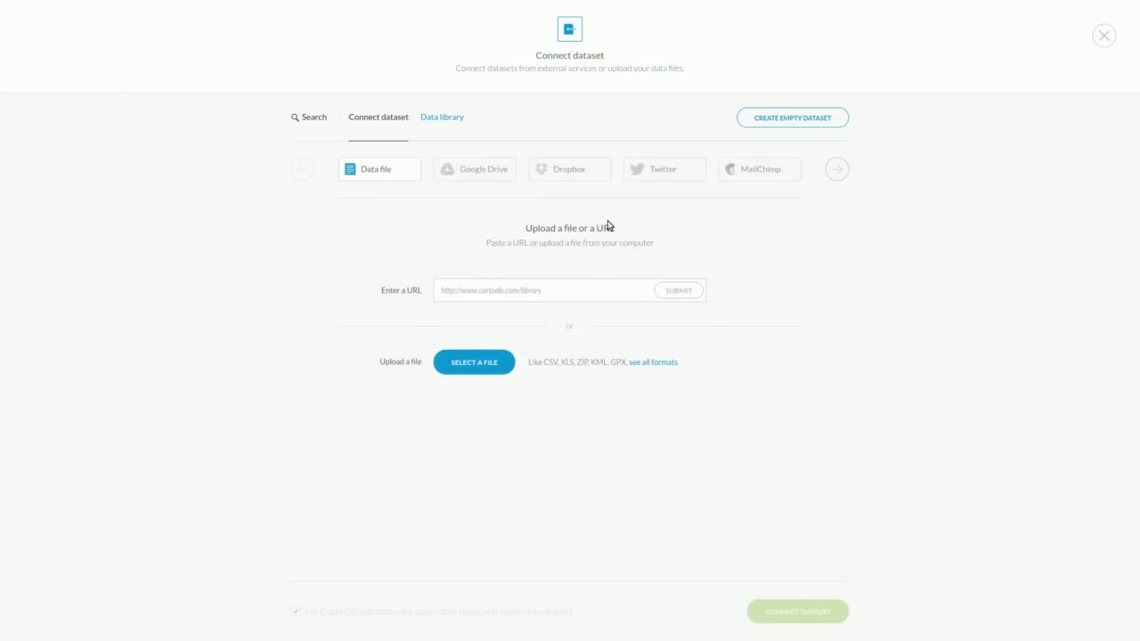
left_click(583, 294)
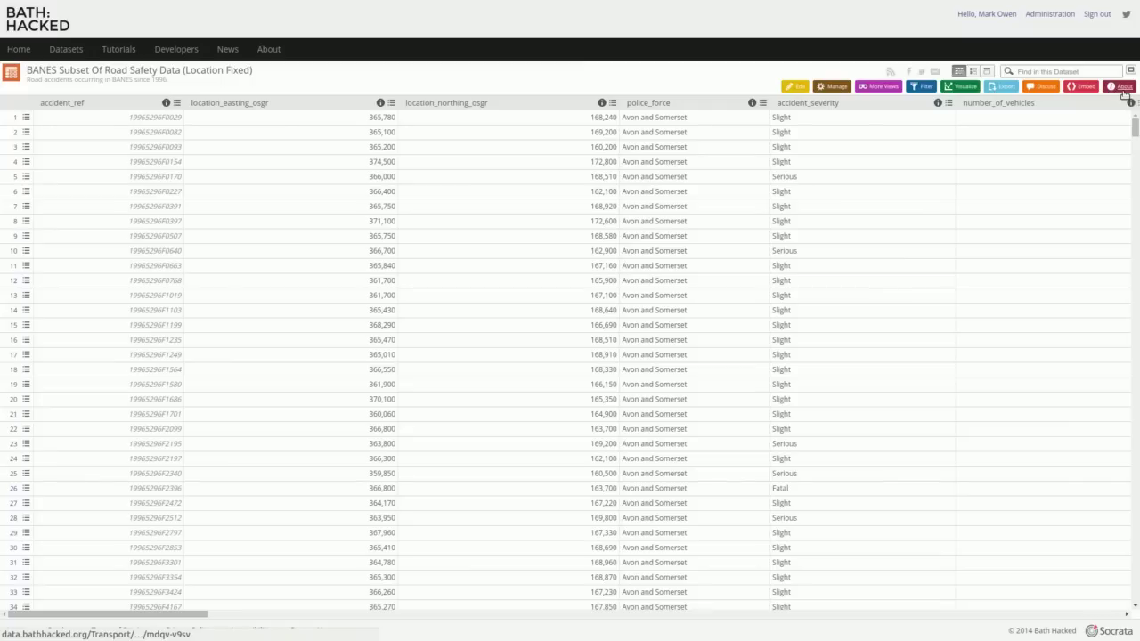
Copy the CSV download link of the BANES Subset Of Road Safety Data (Location Fixed) dataset from the Bath: Hacked site.
left_click(1008, 90)
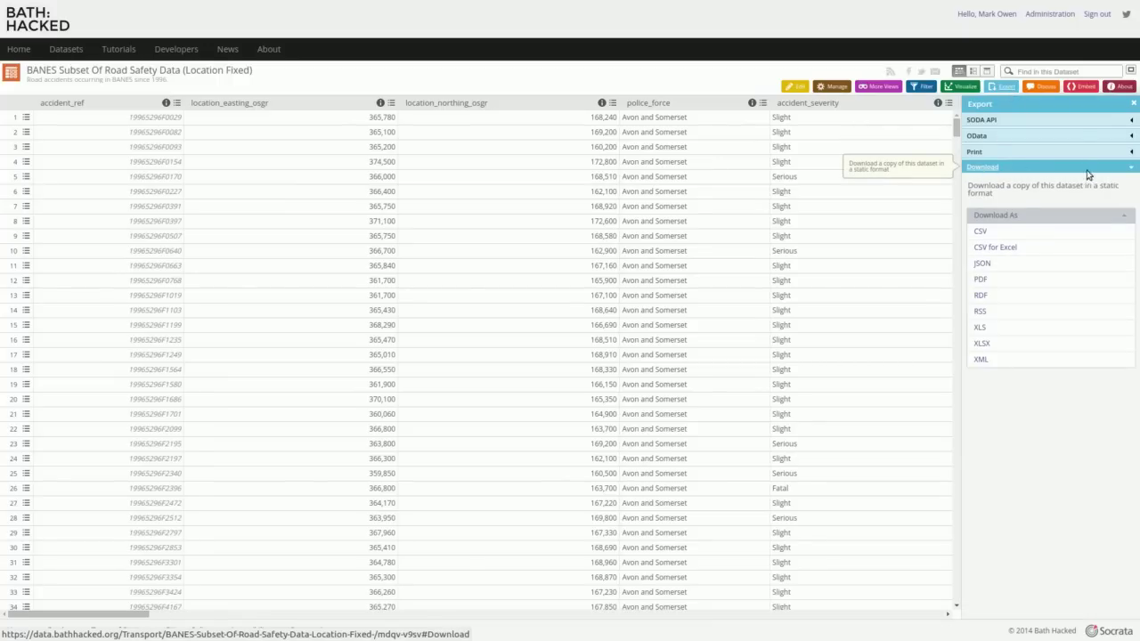
right_click(981, 232)
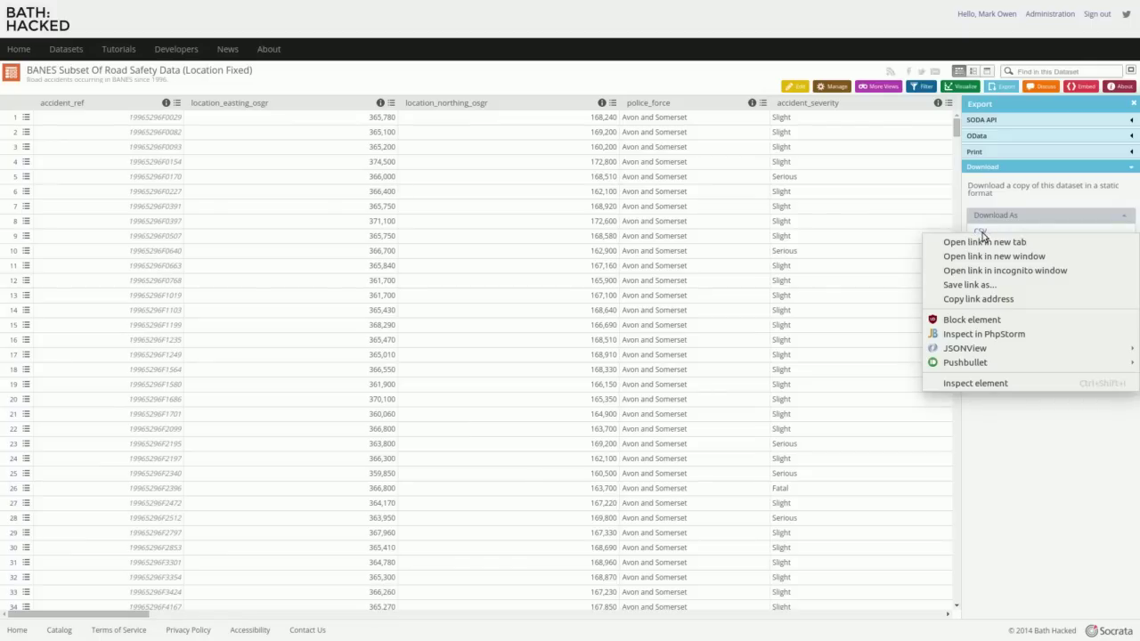
left_click(993, 301)
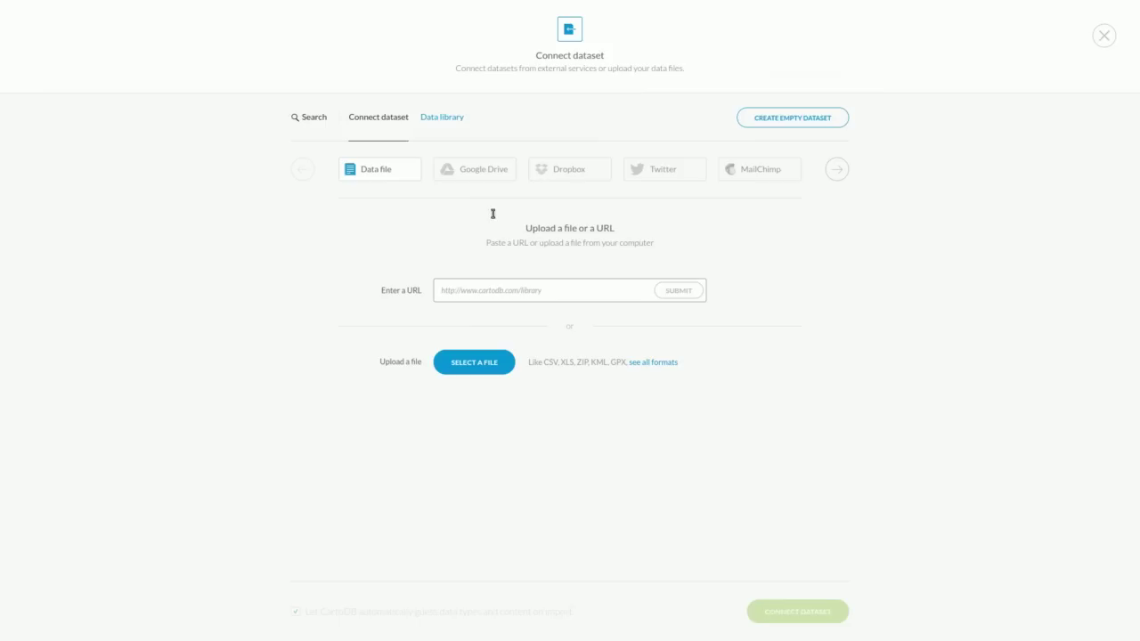
In CartoDB, submit the copied bathhacked.org rows.csv address as the data source and connect the dataset.
left_click(505, 282)
key("ctrl+v")
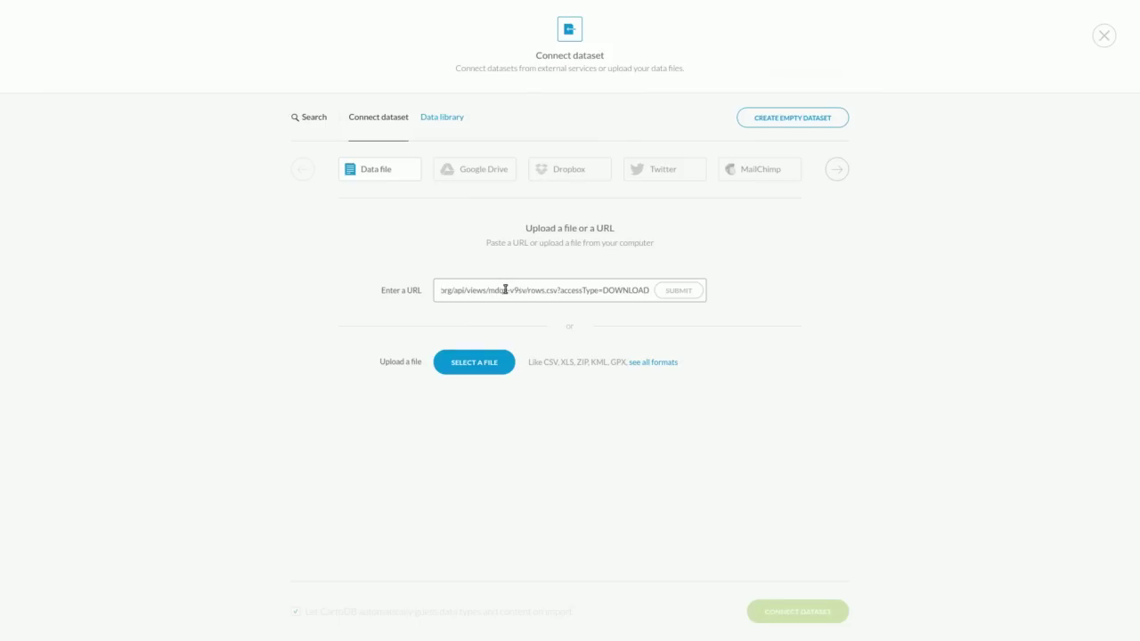
left_click(677, 291)
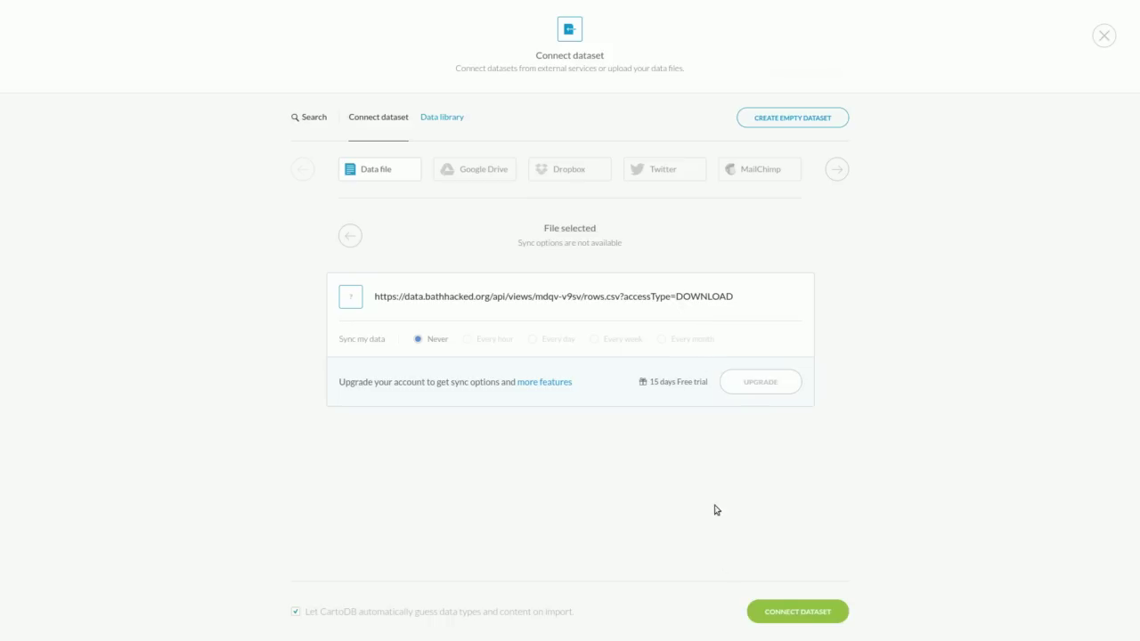
left_click(799, 614)
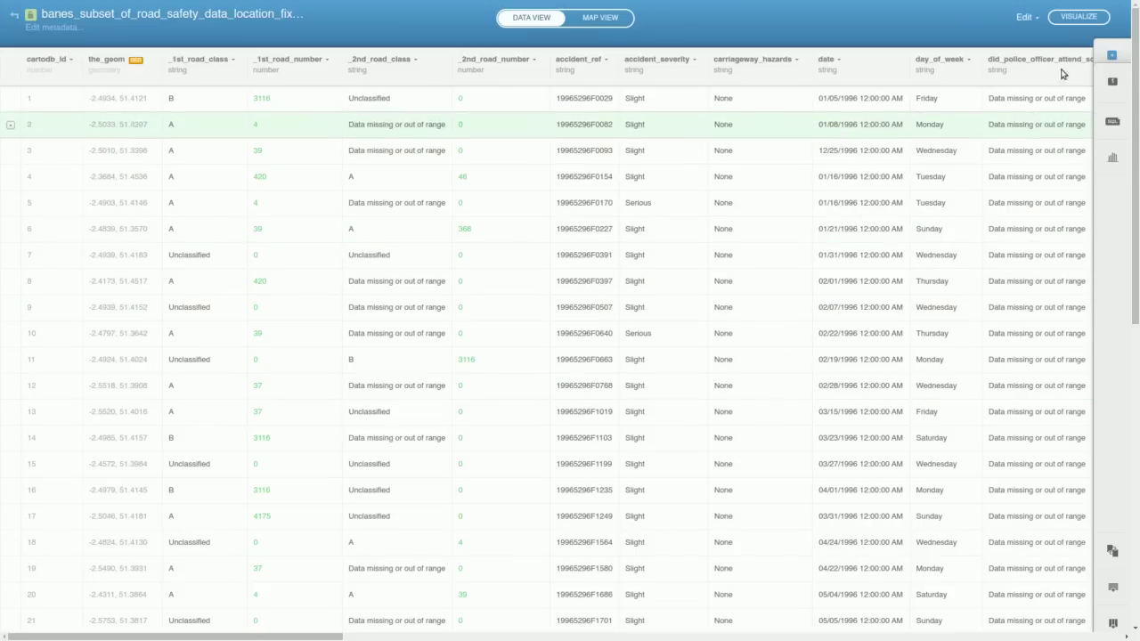
Review the dataset's georeferencing options, including longitude and latitude columns, and leave without applying any.
left_click(1024, 20)
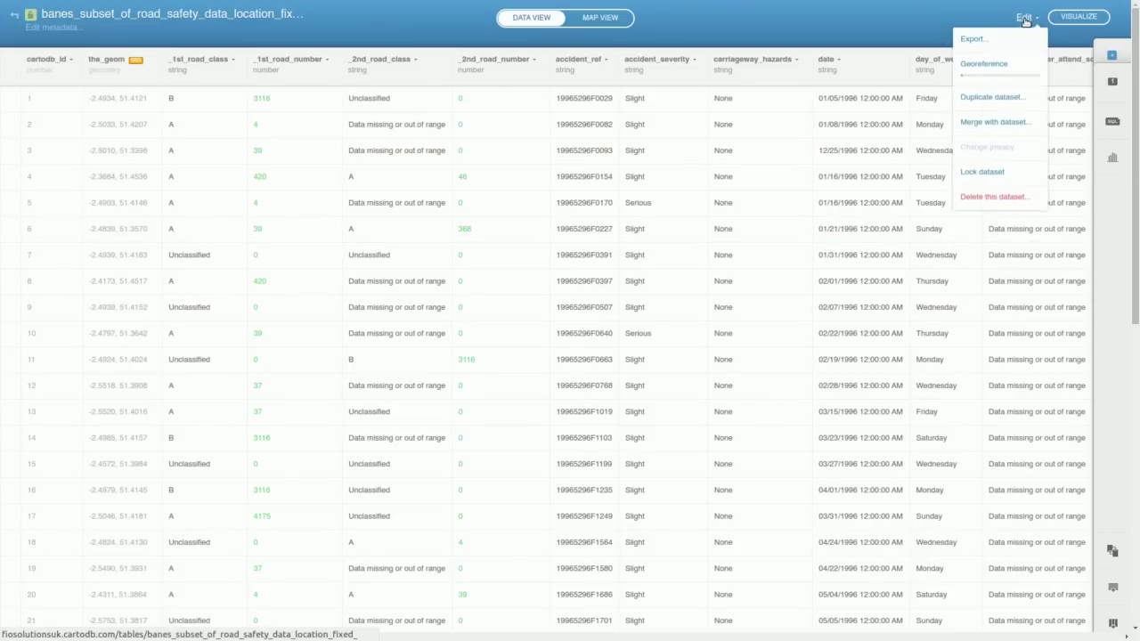
left_click(988, 65)
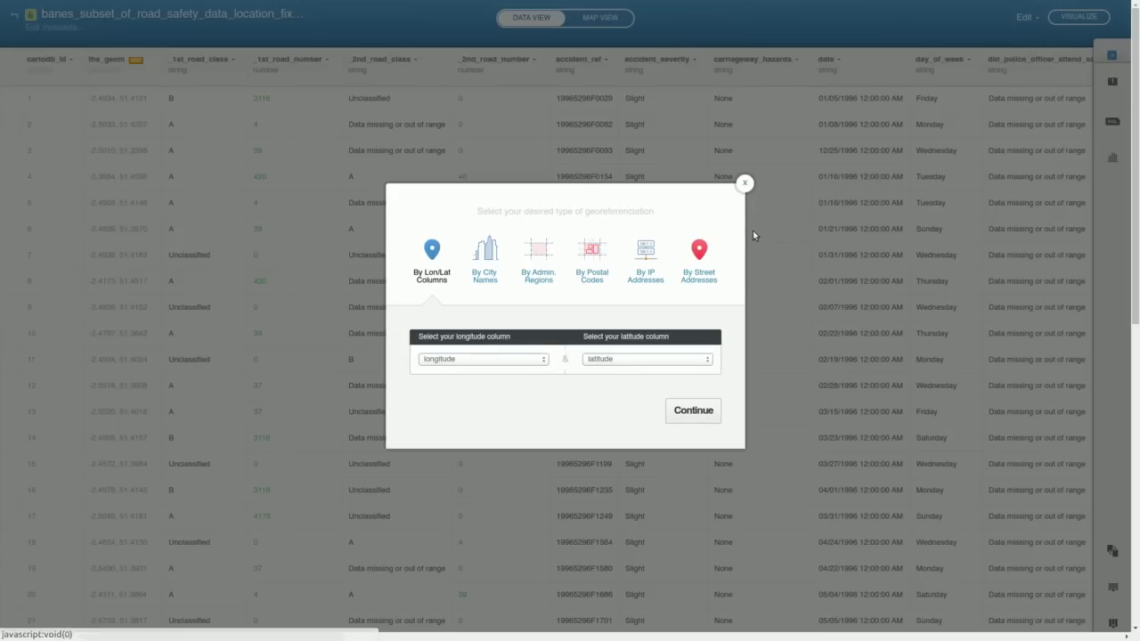
left_click(744, 185)
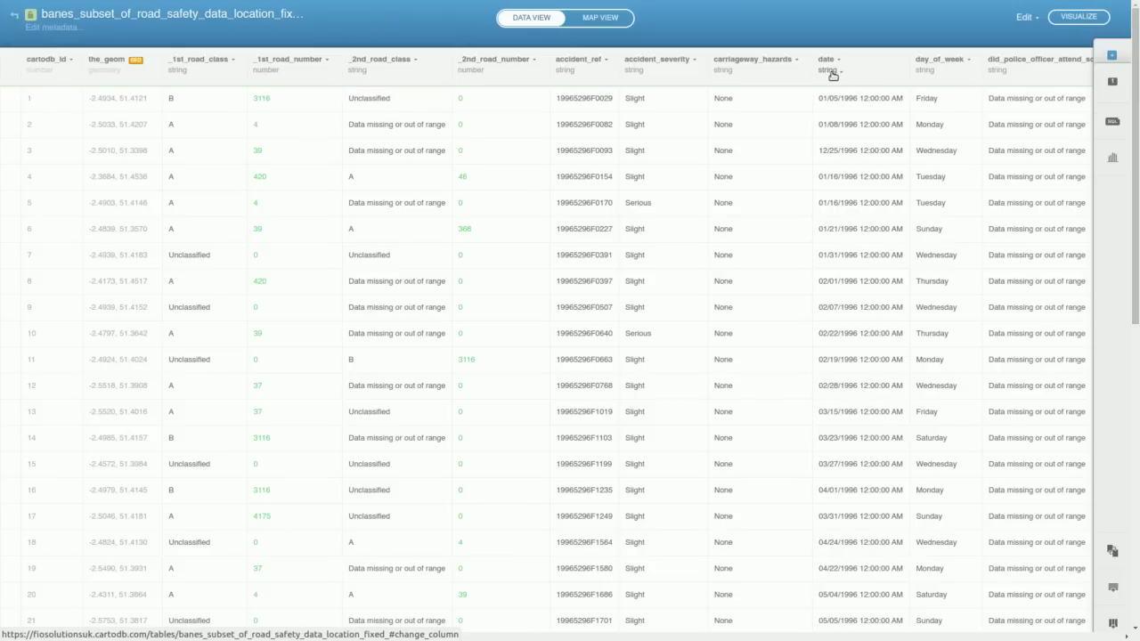
Change the data type of the date column from string to date, accepting the loss of unconvertible data.
left_click(831, 72)
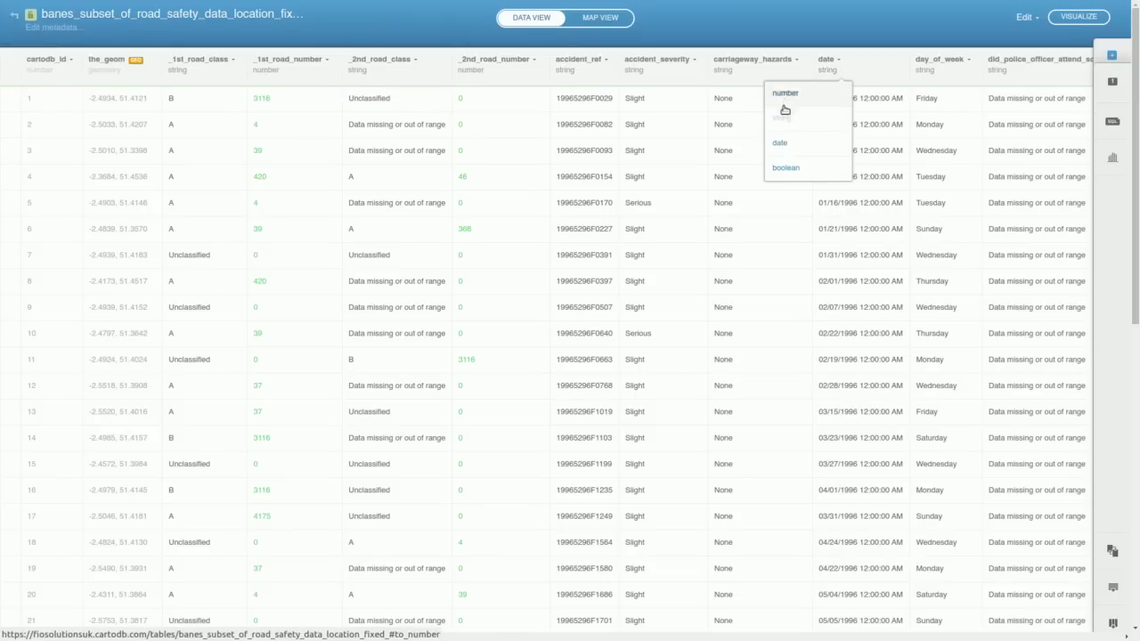
left_click(780, 144)
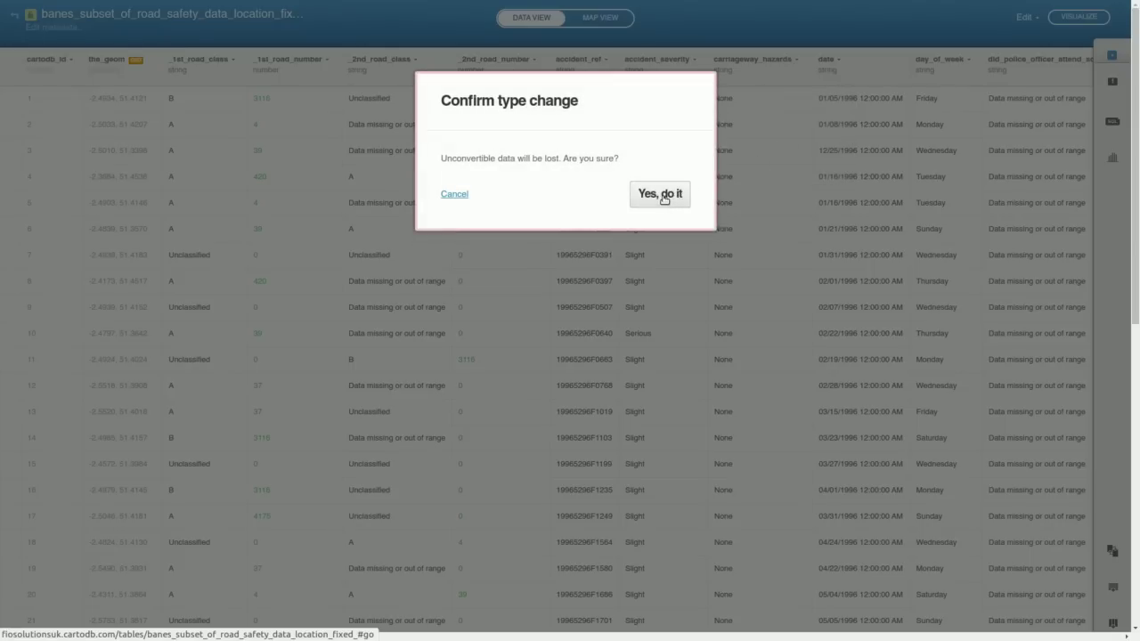
left_click(660, 195)
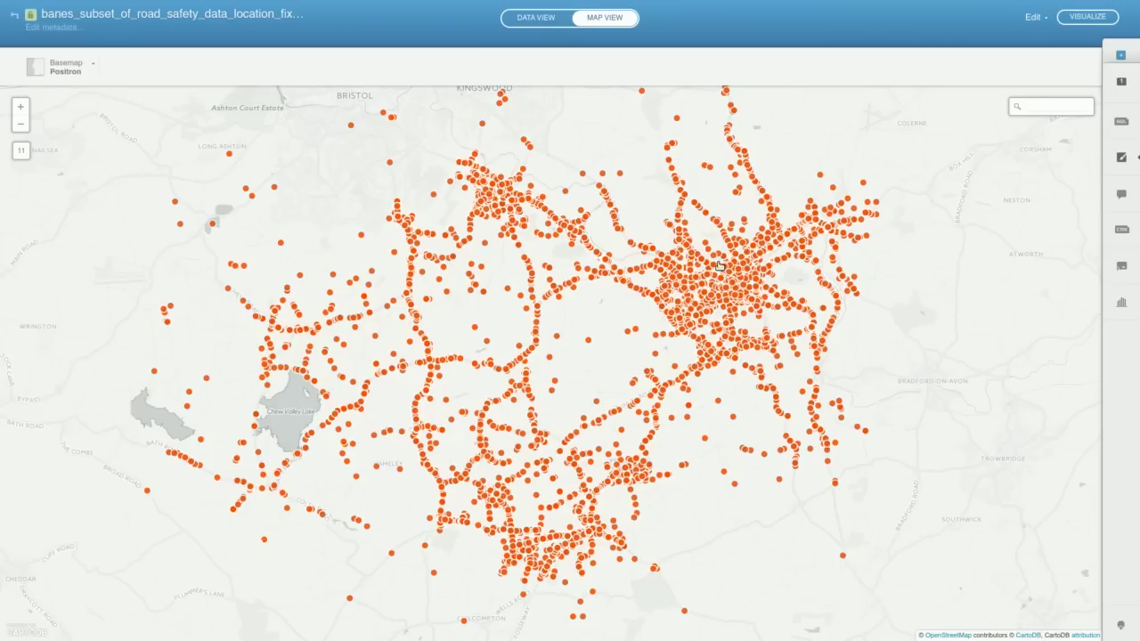
Examine the road accident points in and around central Bath on the map.
left_click_drag(718, 299, 610, 317)
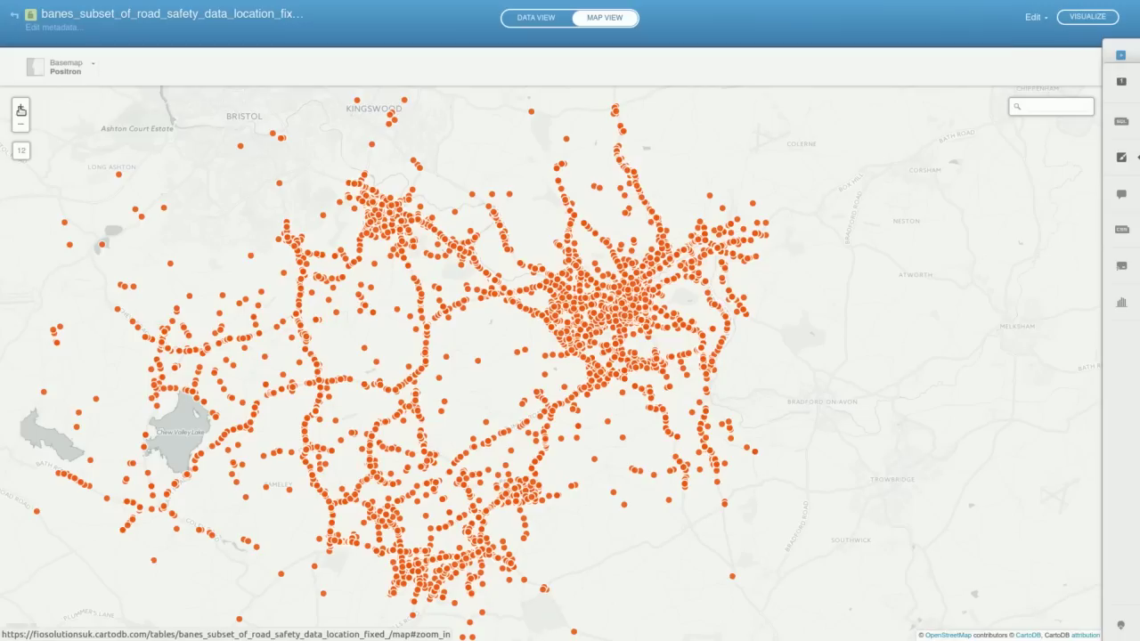
left_click(21, 111)
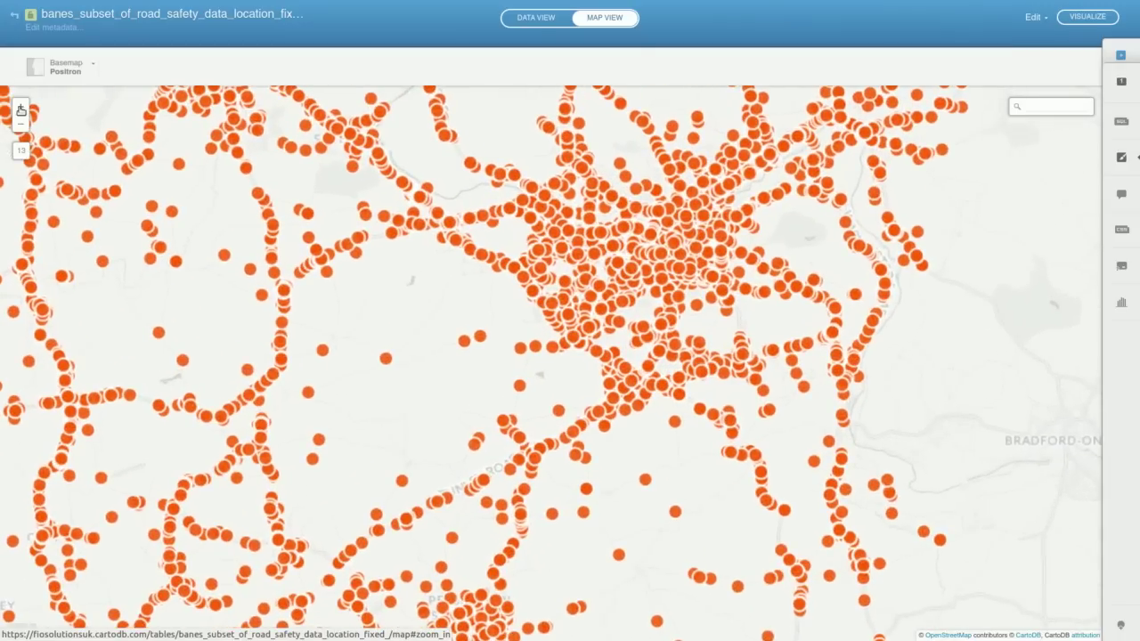
left_click(21, 107)
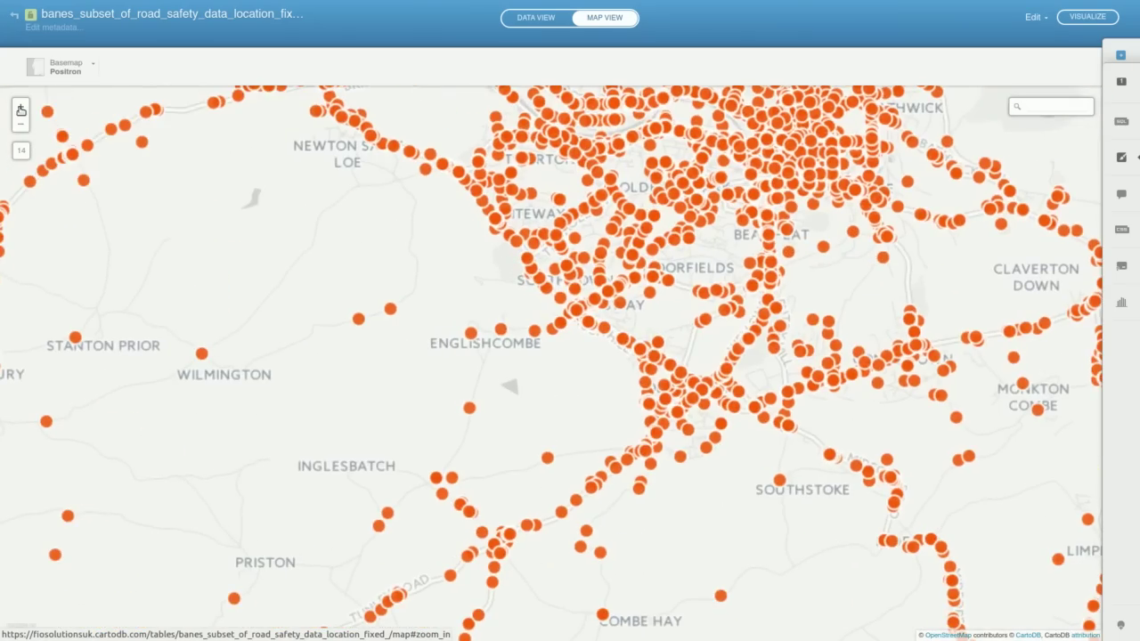
left_click_drag(817, 187, 574, 392)
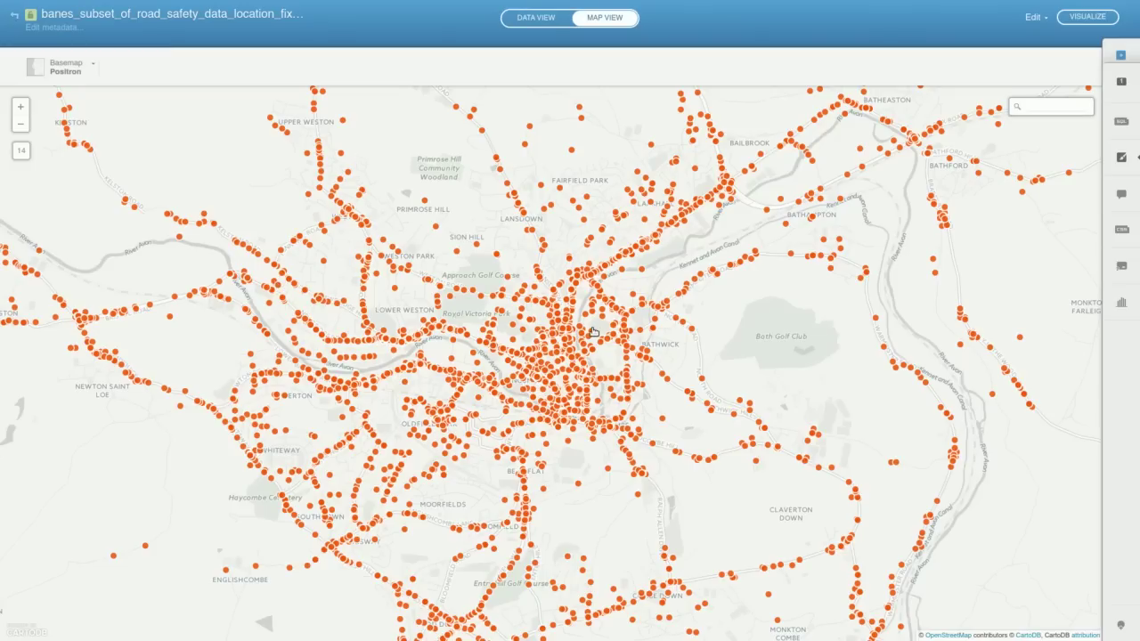
left_click_drag(663, 281, 652, 291)
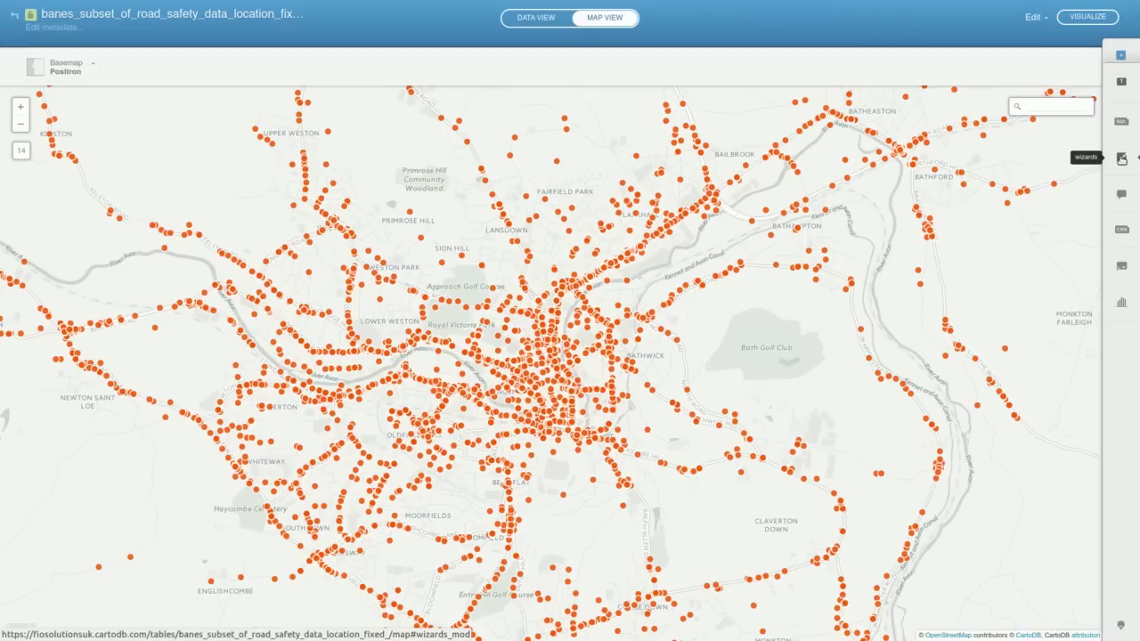
Give the simple map markers an amber fill and set their composite operation to darken.
left_click(1121, 158)
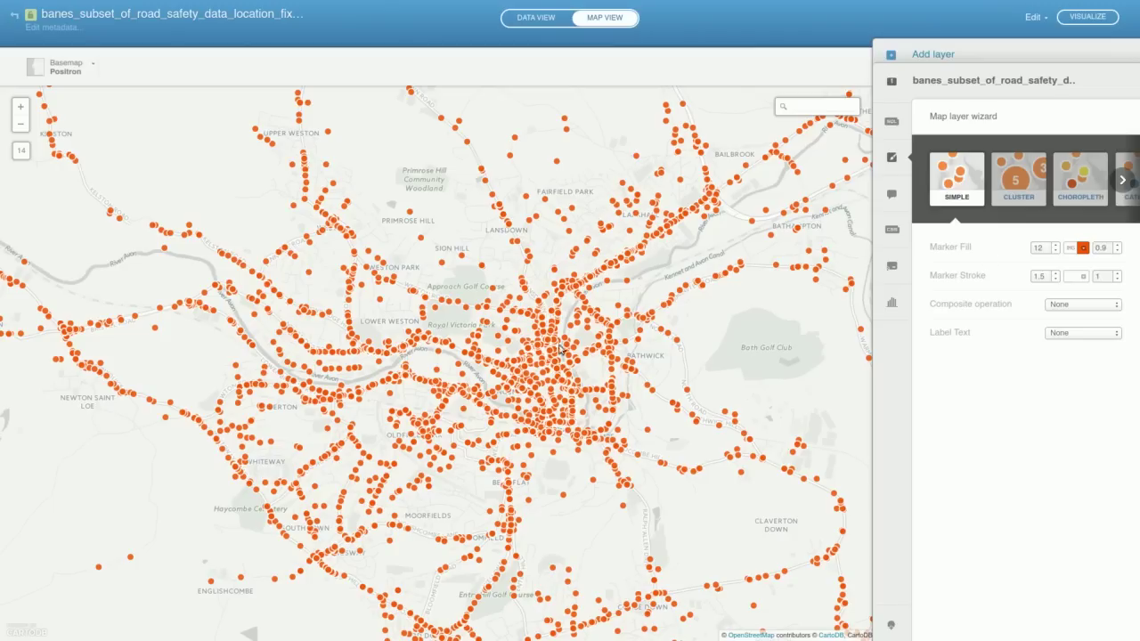
left_click(1082, 248)
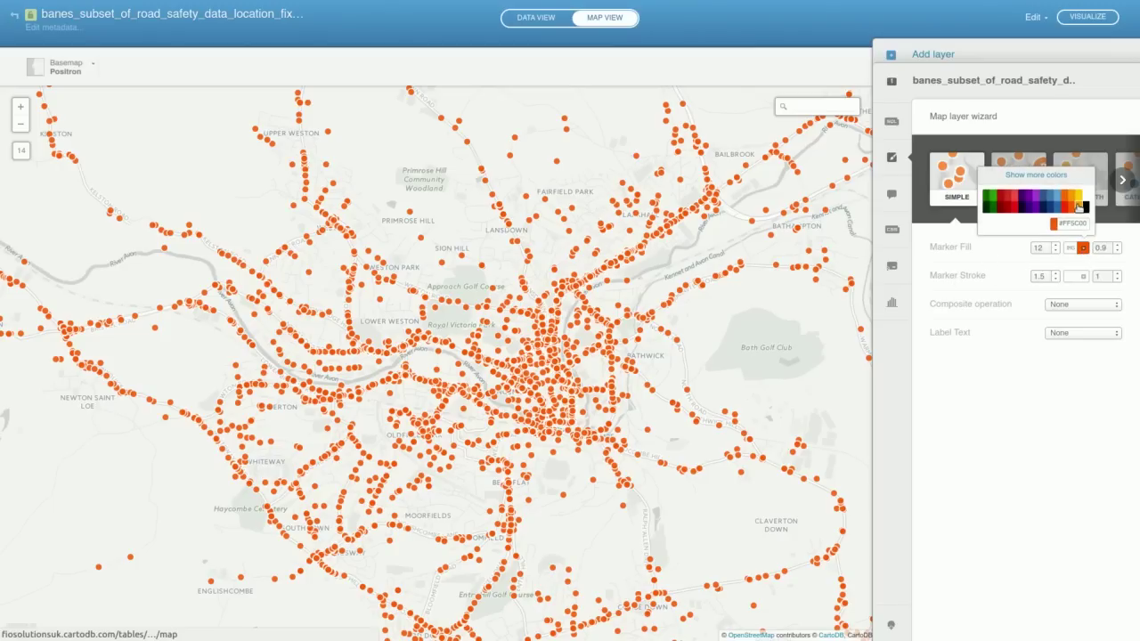
left_click(1078, 206)
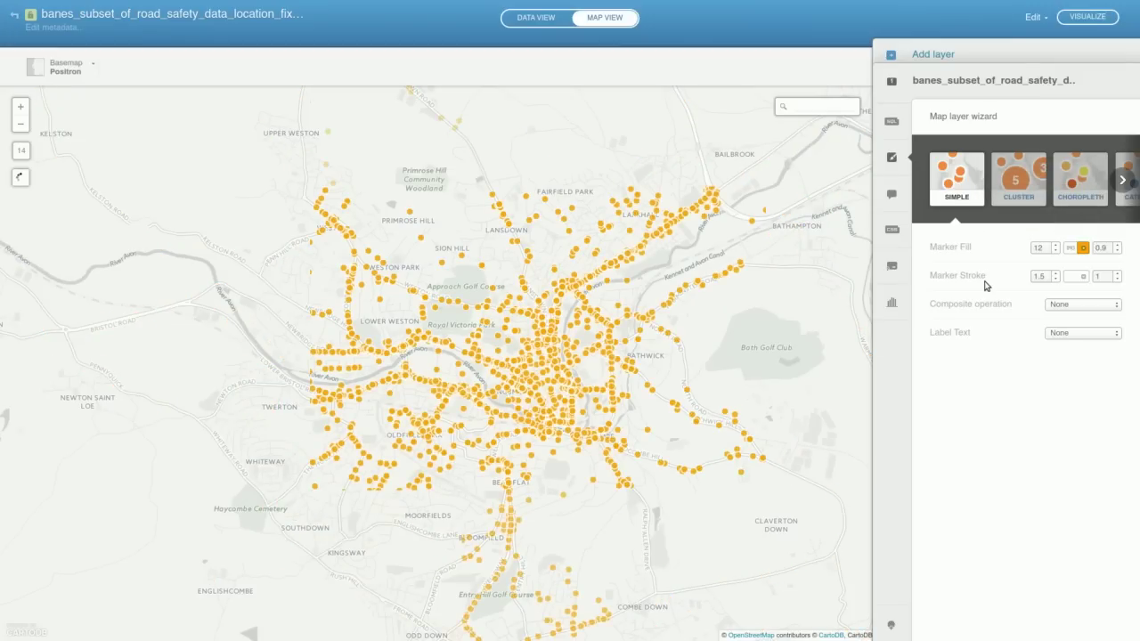
left_click(1080, 308)
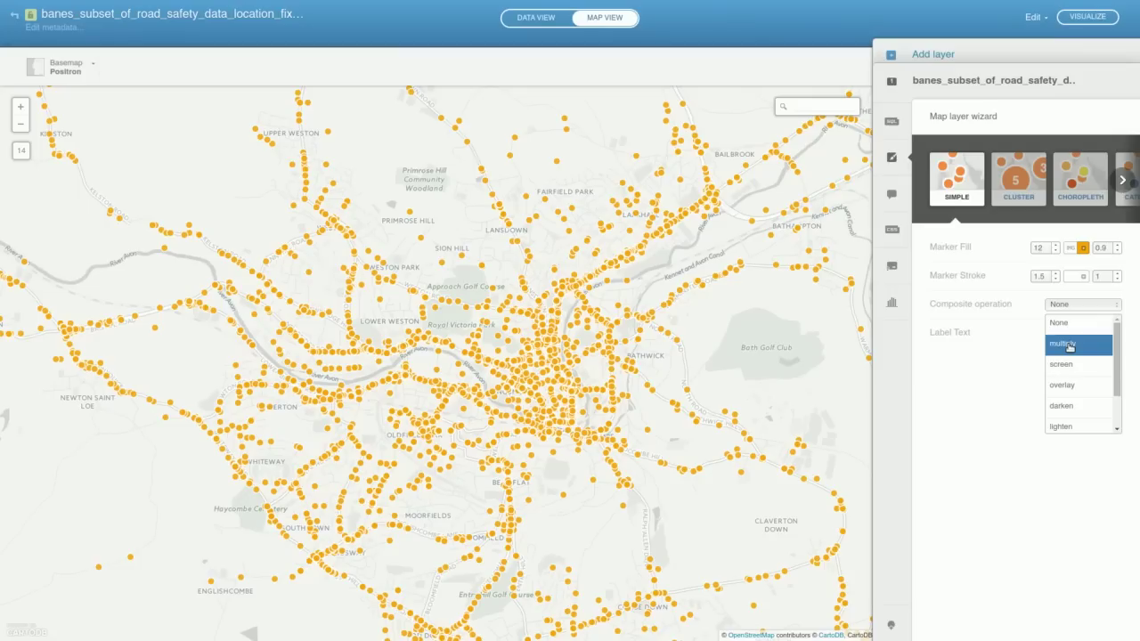
left_click(1074, 401)
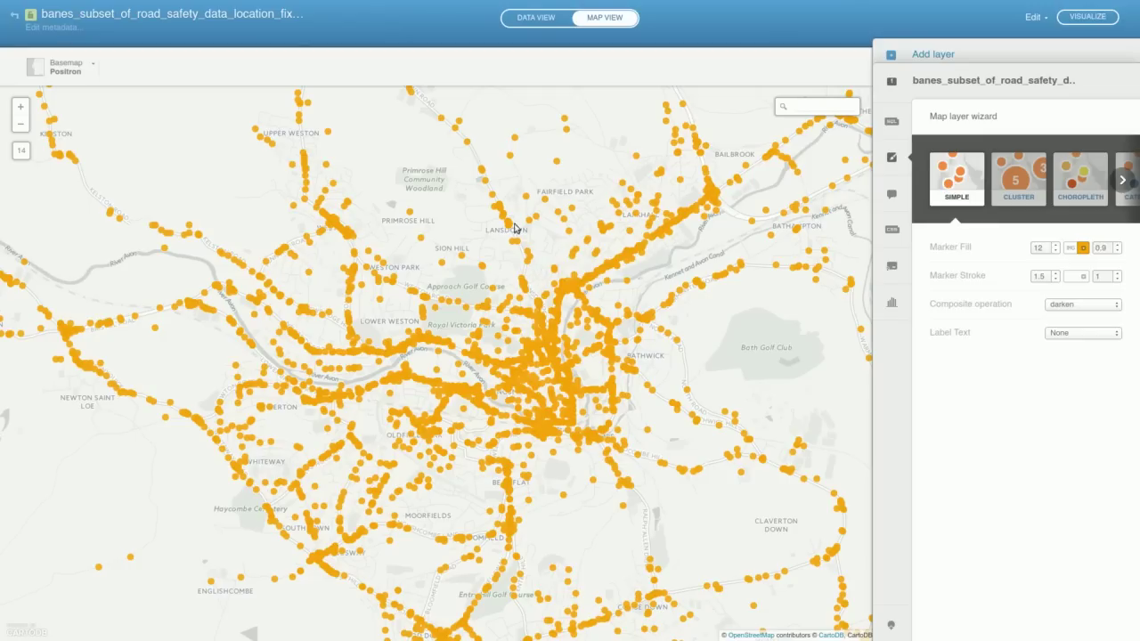
mouse_move(563, 303)
left_mouse_down()
mouse_move(534, 290)
mouse_move(574, 288)
left_mouse_up()
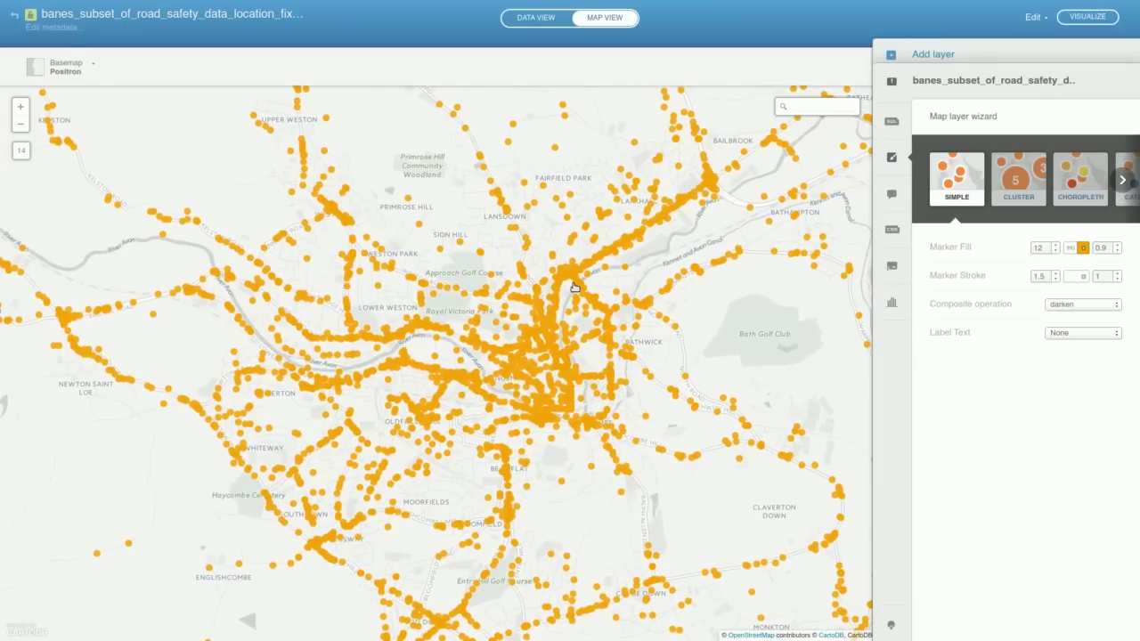
Switch the layer to the Cluster style and try it with 2 buckets and with 4 buckets.
left_click(1017, 190)
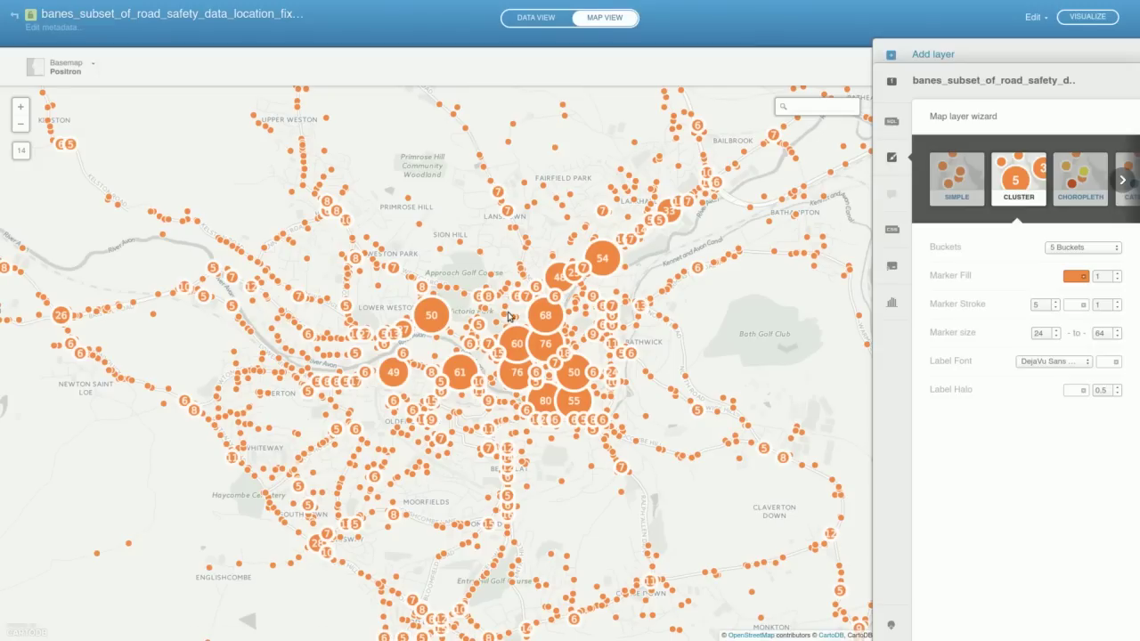
left_click_drag(506, 310, 509, 327)
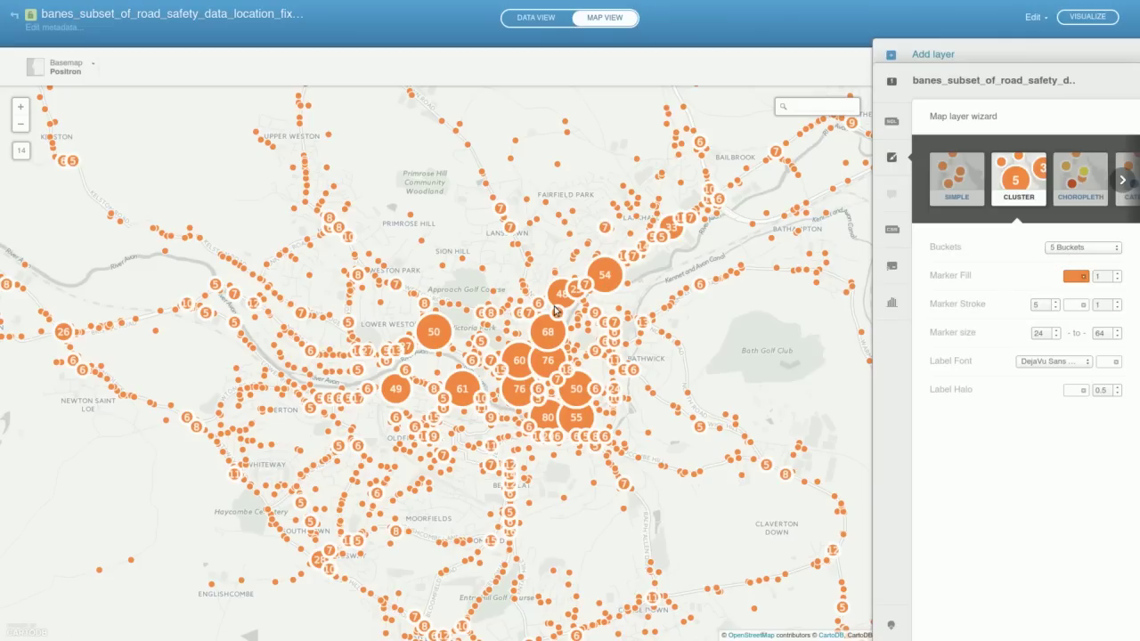
left_click(1077, 249)
left_click(1077, 264)
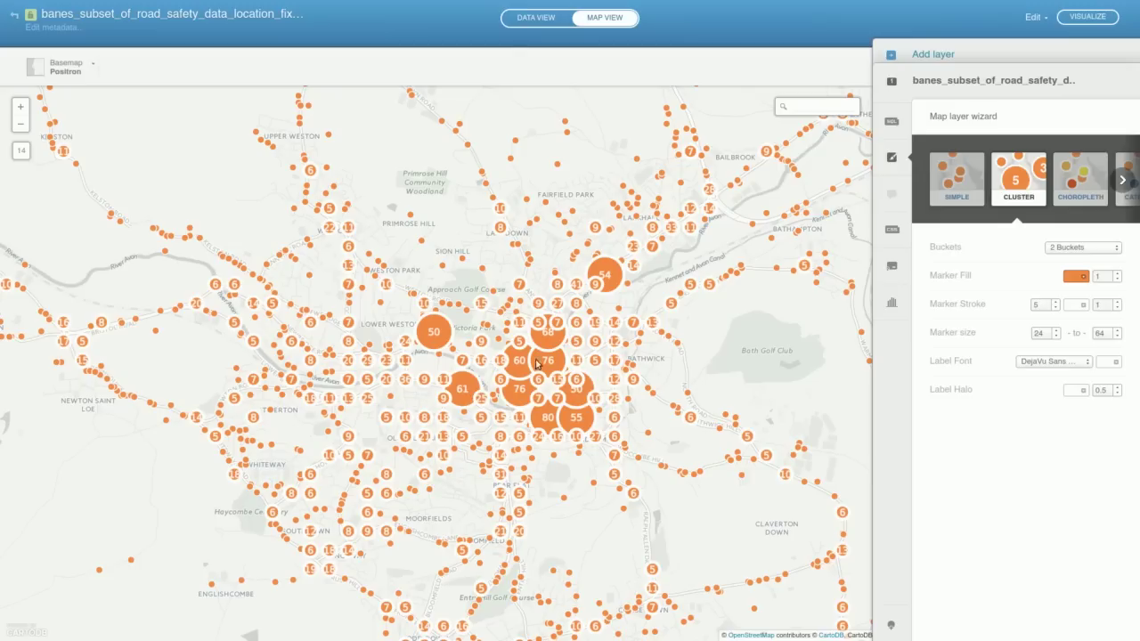
left_click(1073, 248)
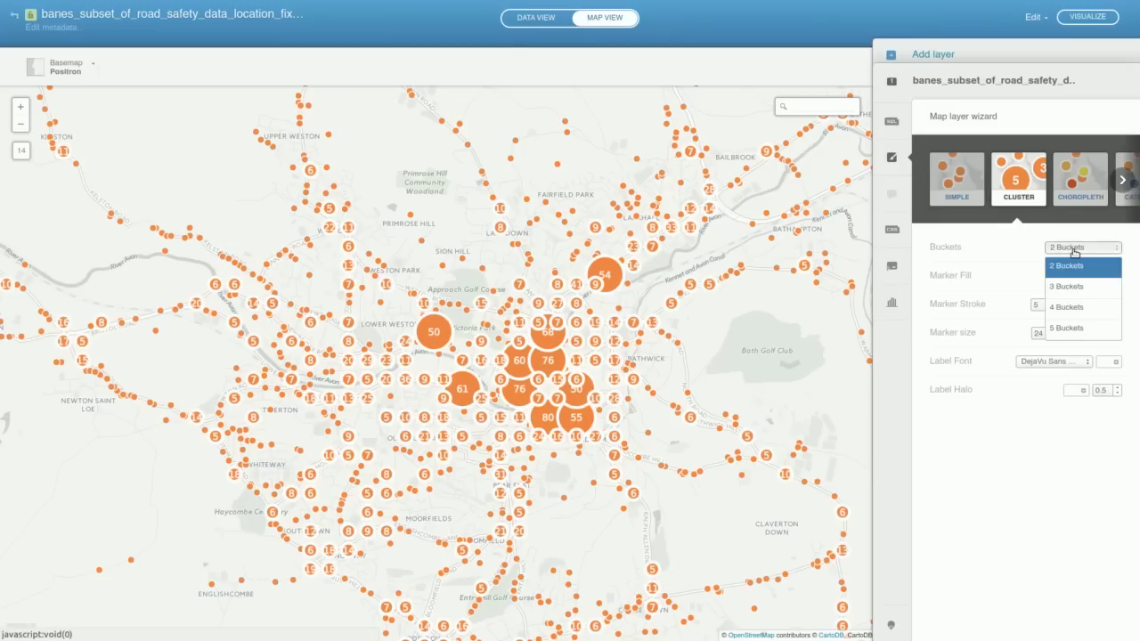
left_click(1072, 307)
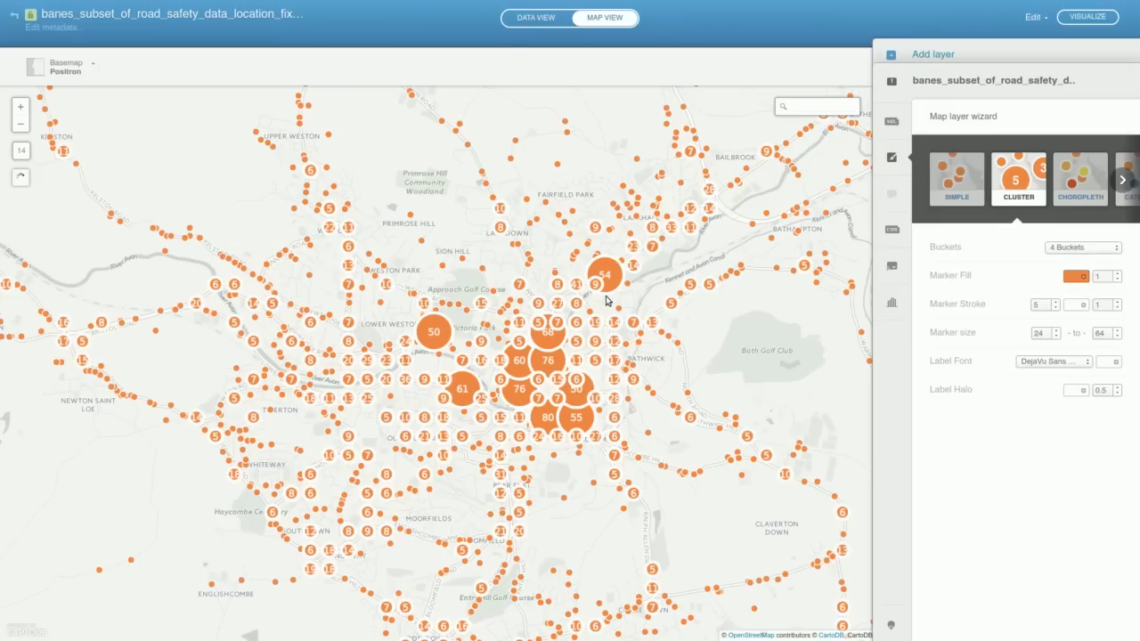
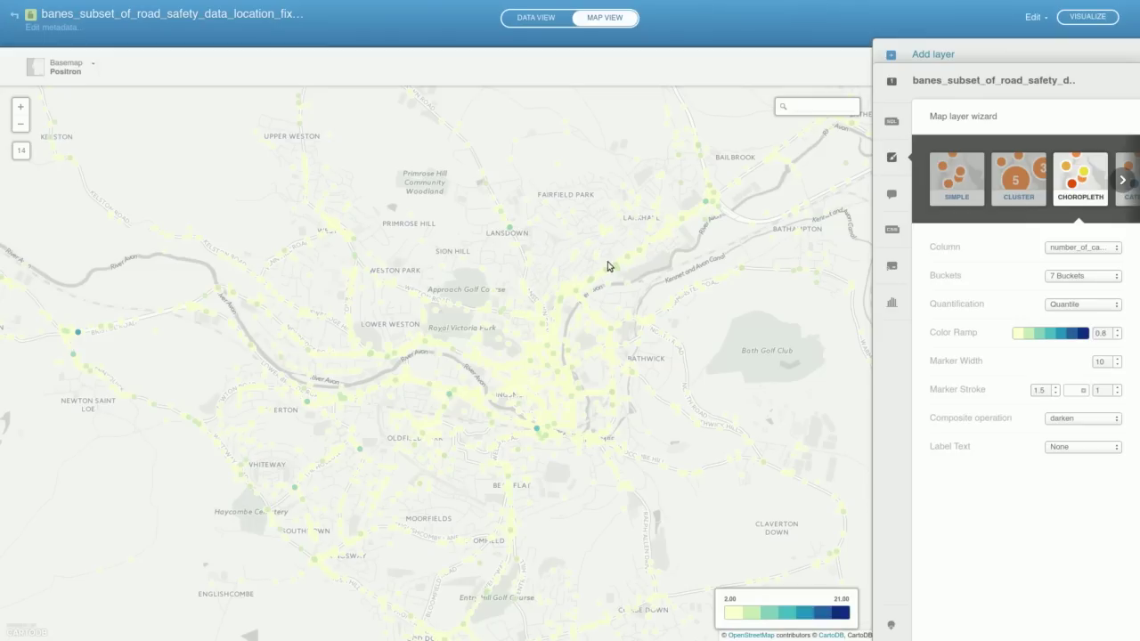
Base the choropleth colouring of the accident points on the speed_limit column.
left_click(1073, 254)
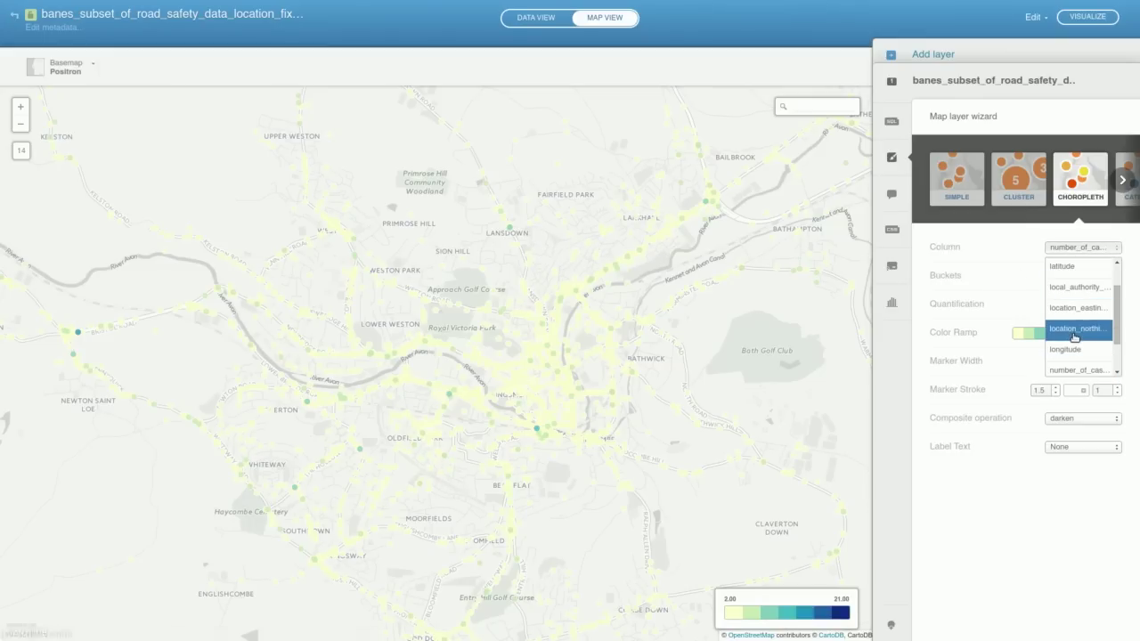
scroll(1078, 316, "up", 2)
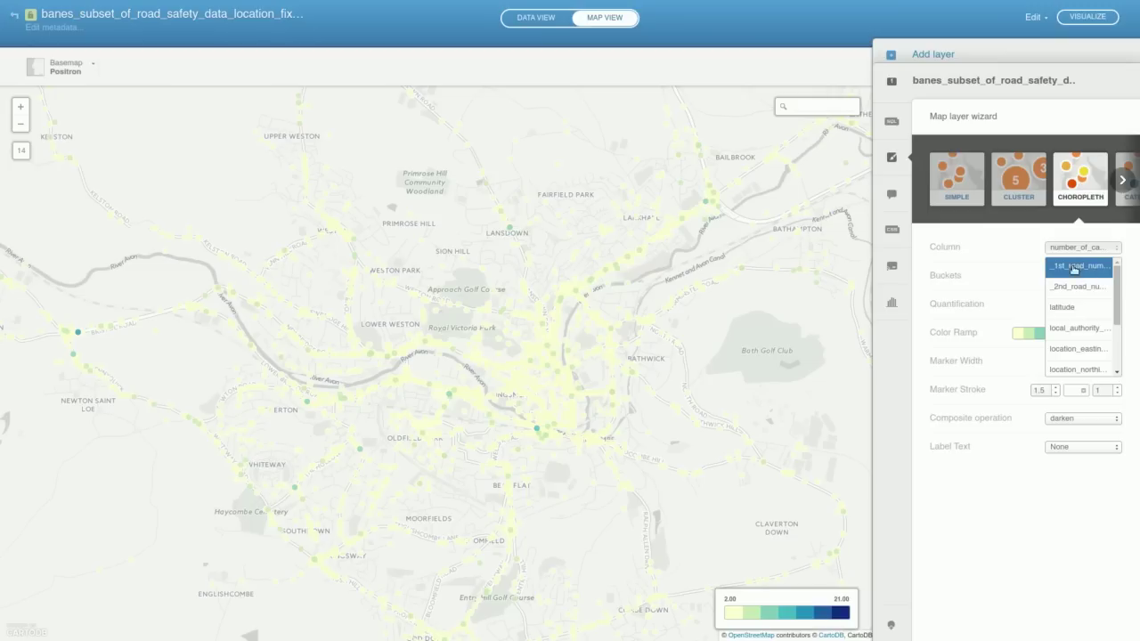
scroll(1073, 284, "down", 2)
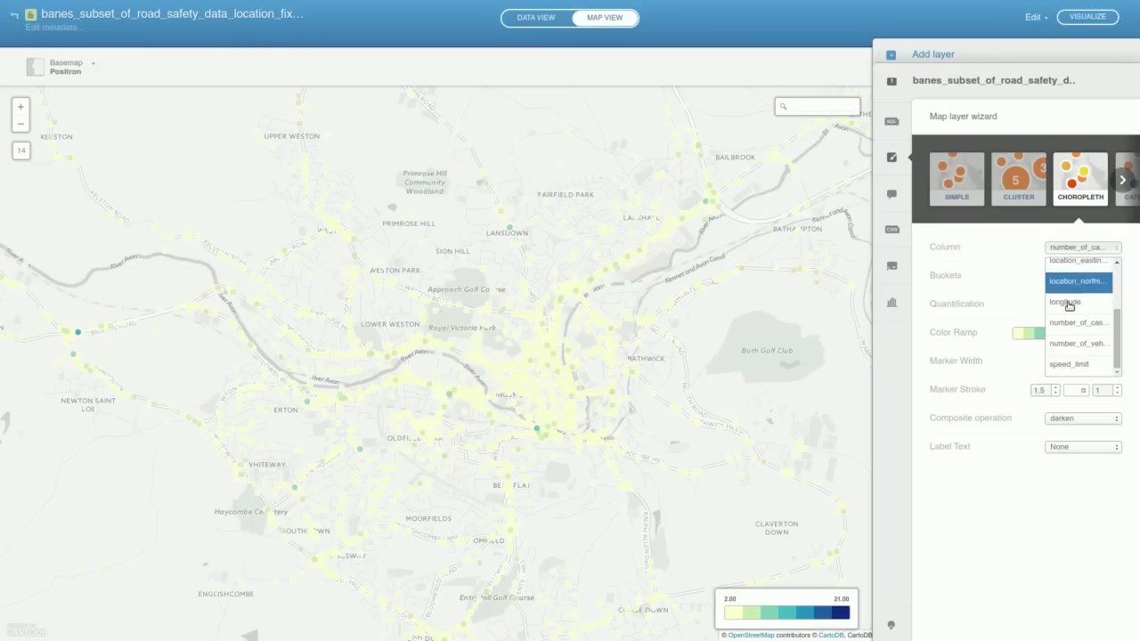
scroll(1068, 320, "up", 2)
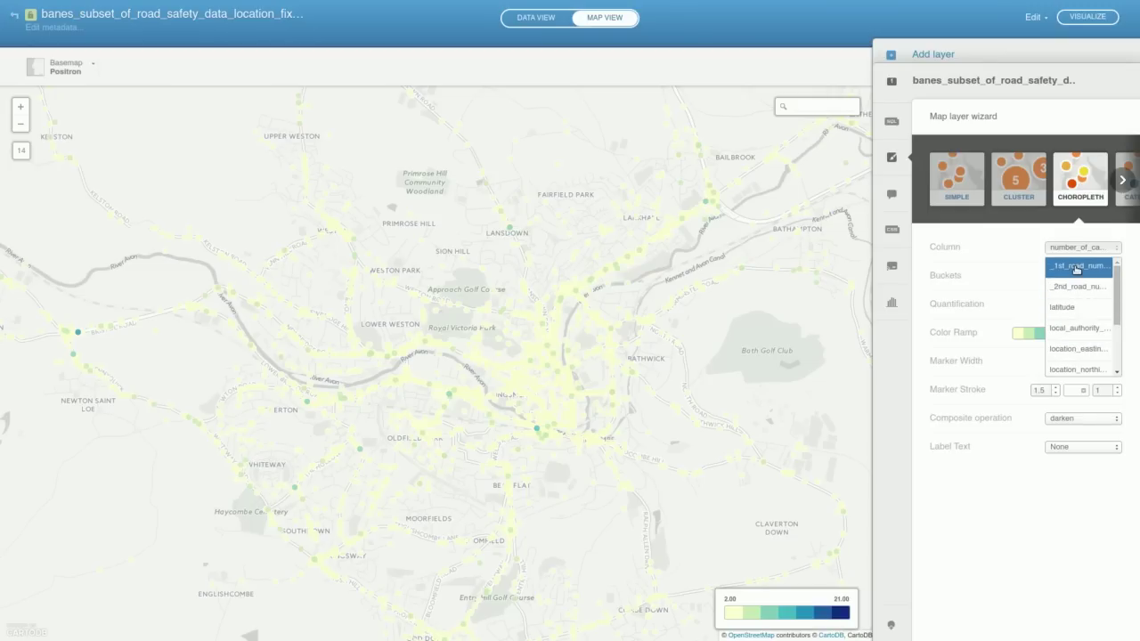
scroll(1076, 308, "down", 2)
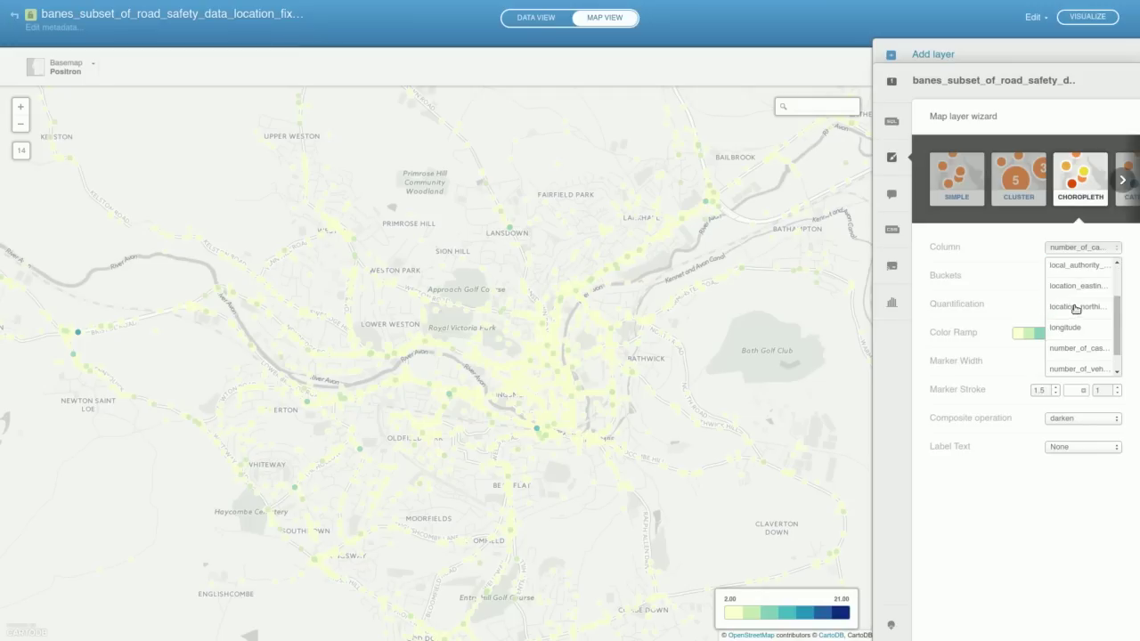
scroll(1073, 311, "down", 1)
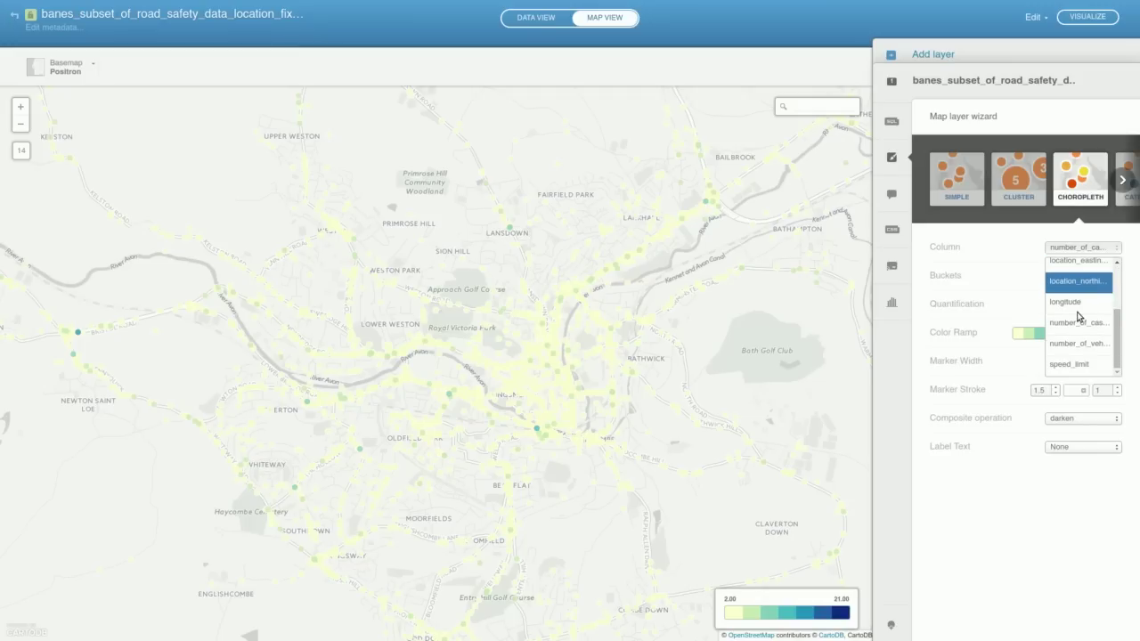
left_click(1066, 365)
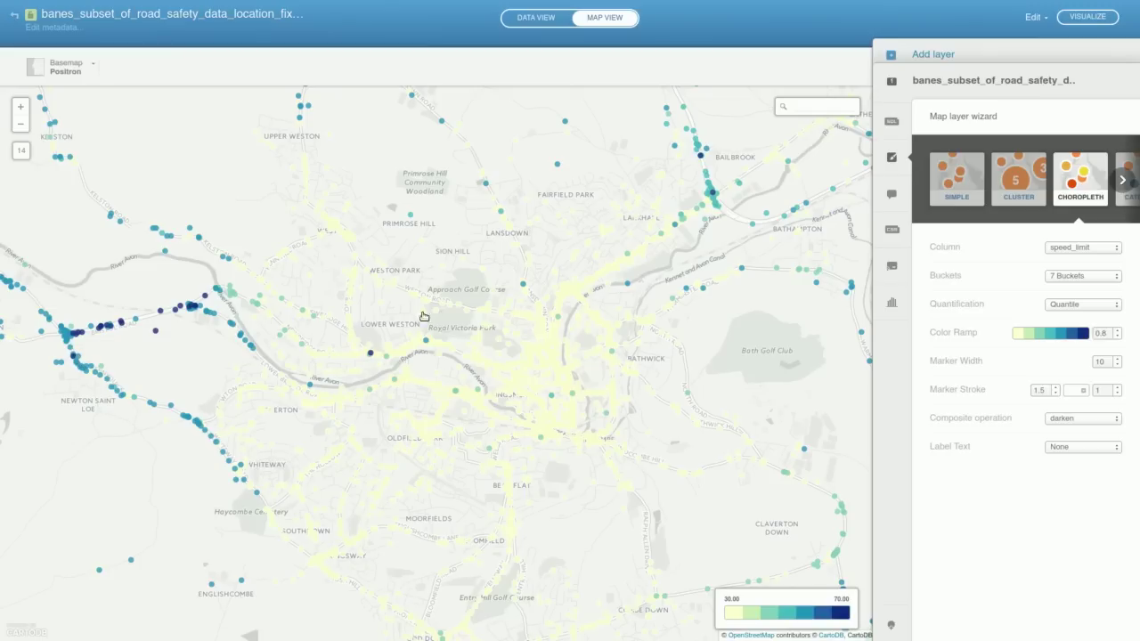
Change the choropleth's colour ramp to the reversed one running from dark blue to pale yellow.
left_click(1044, 333)
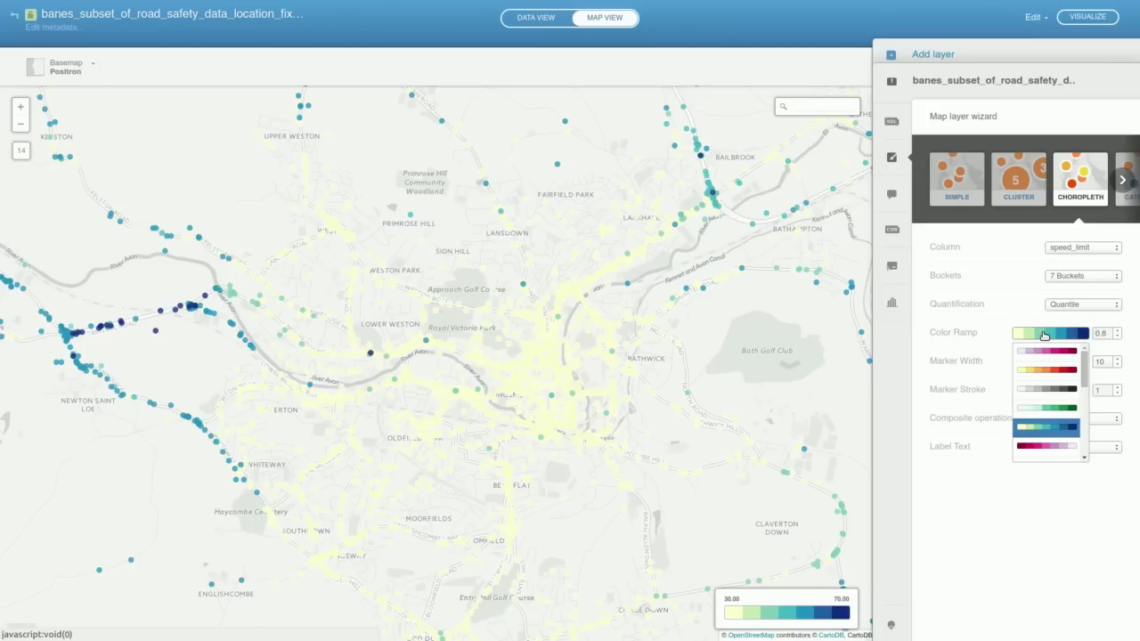
left_click_drag(1083, 361, 1084, 404)
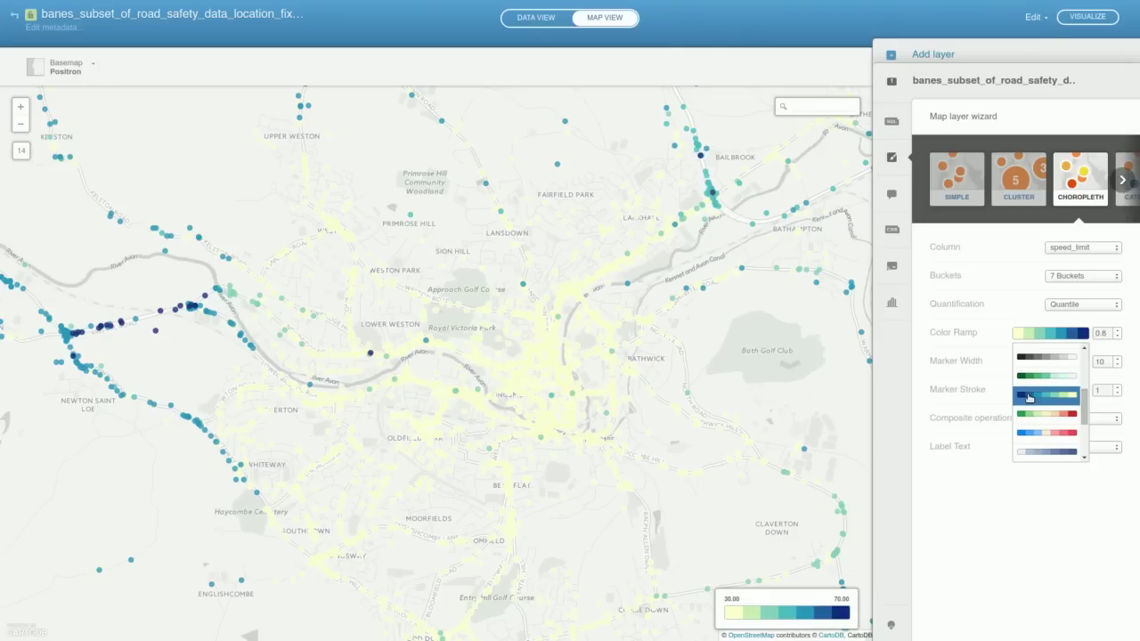
left_click(1029, 397)
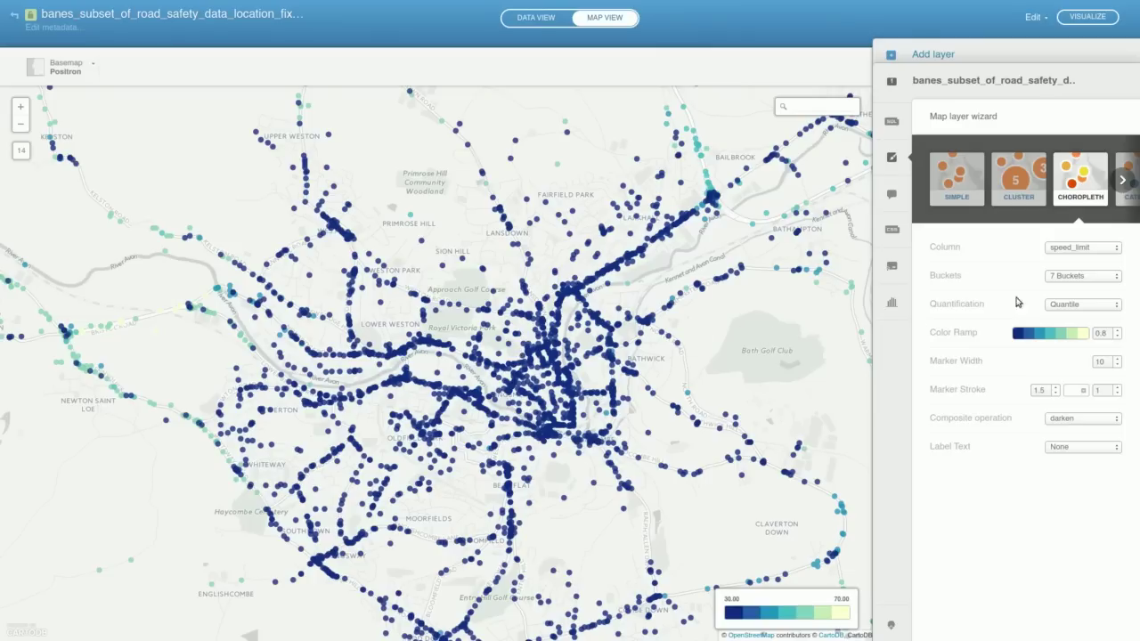
Reduce the choropleth to 3 buckets and colour the points by the number of casualties column.
left_click(1064, 276)
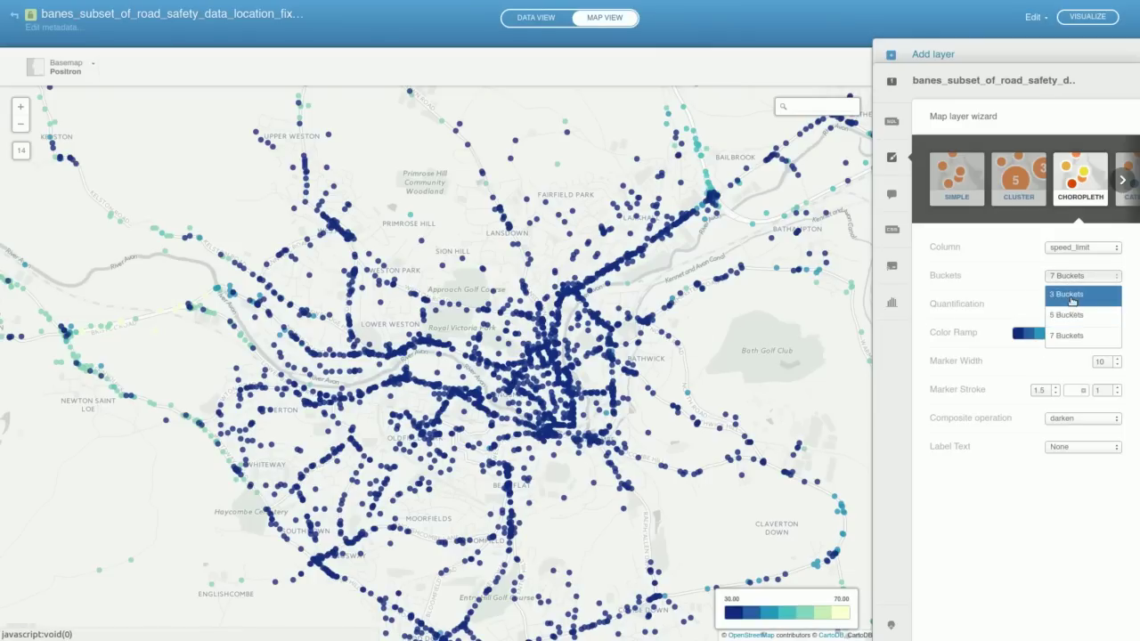
left_click(1067, 294)
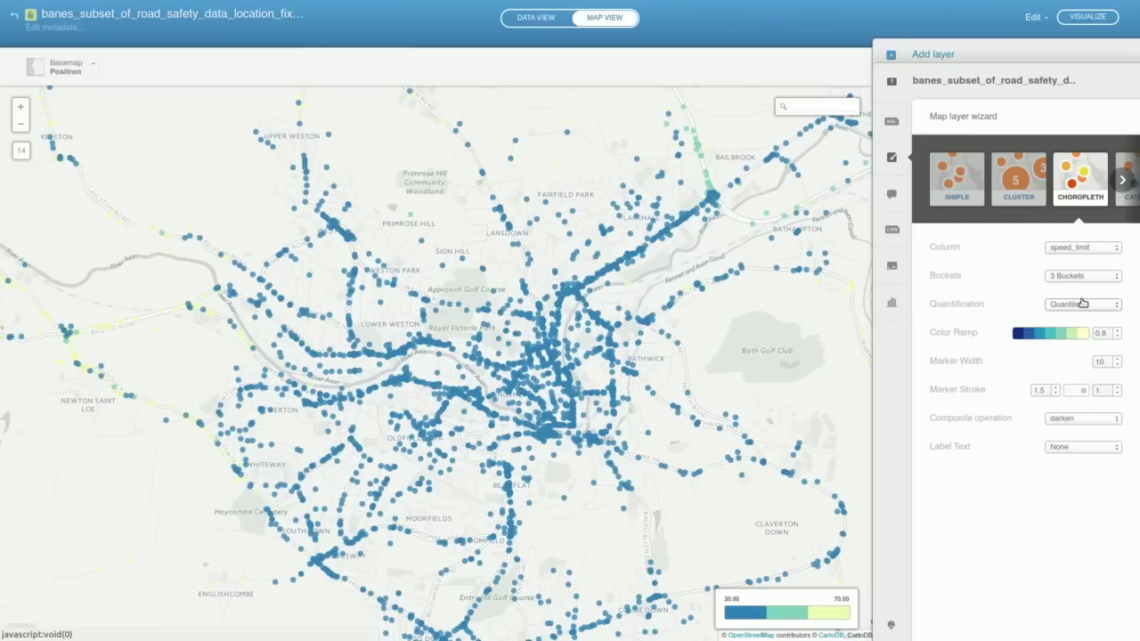
left_click(1082, 250)
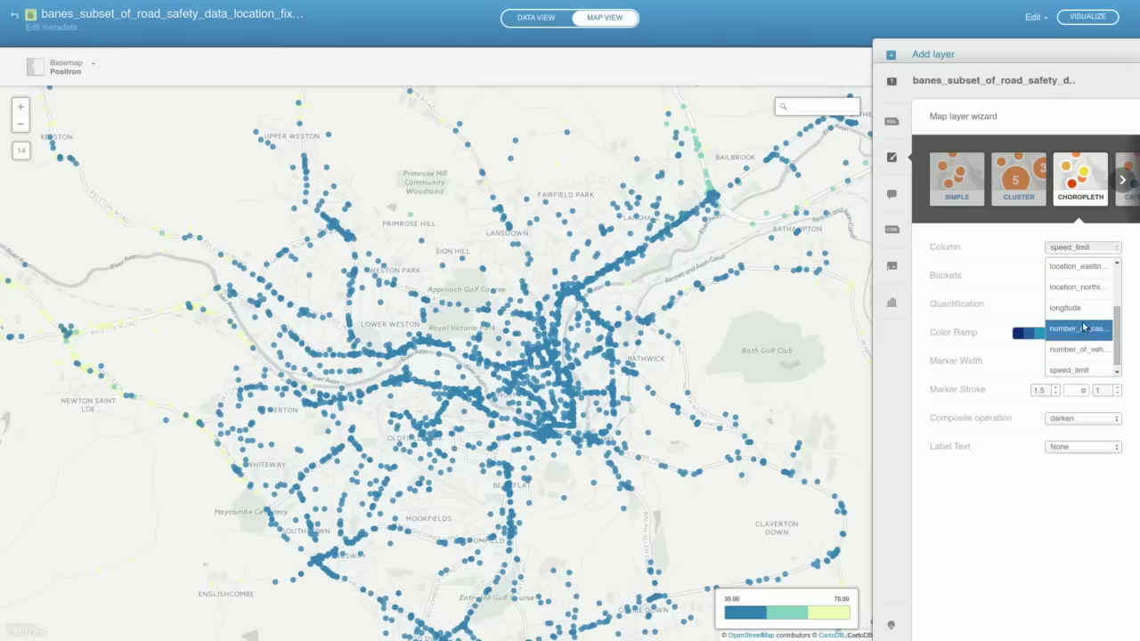
left_click(1083, 330)
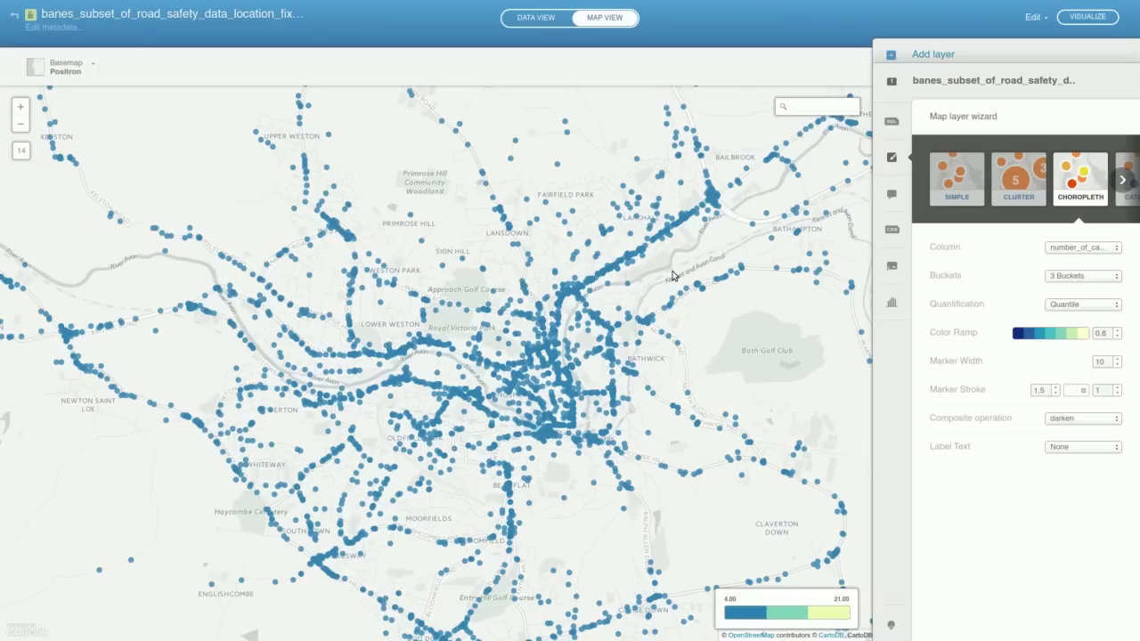
Switch the layer to the Category style and categorise the points by the accident_severity column.
left_click(1122, 180)
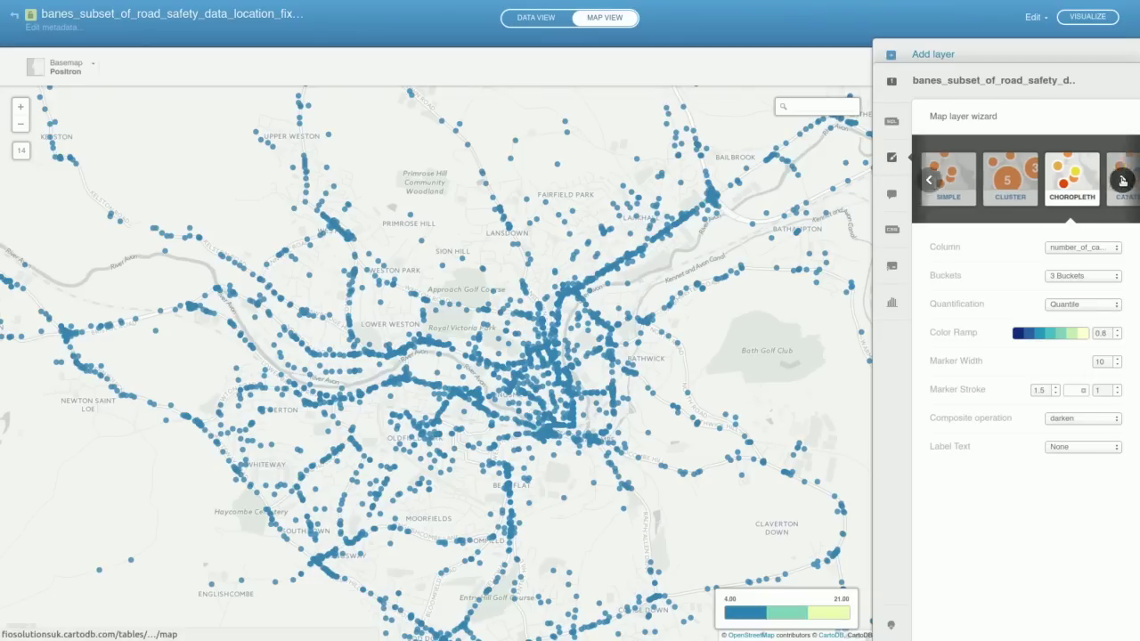
left_click(1122, 180)
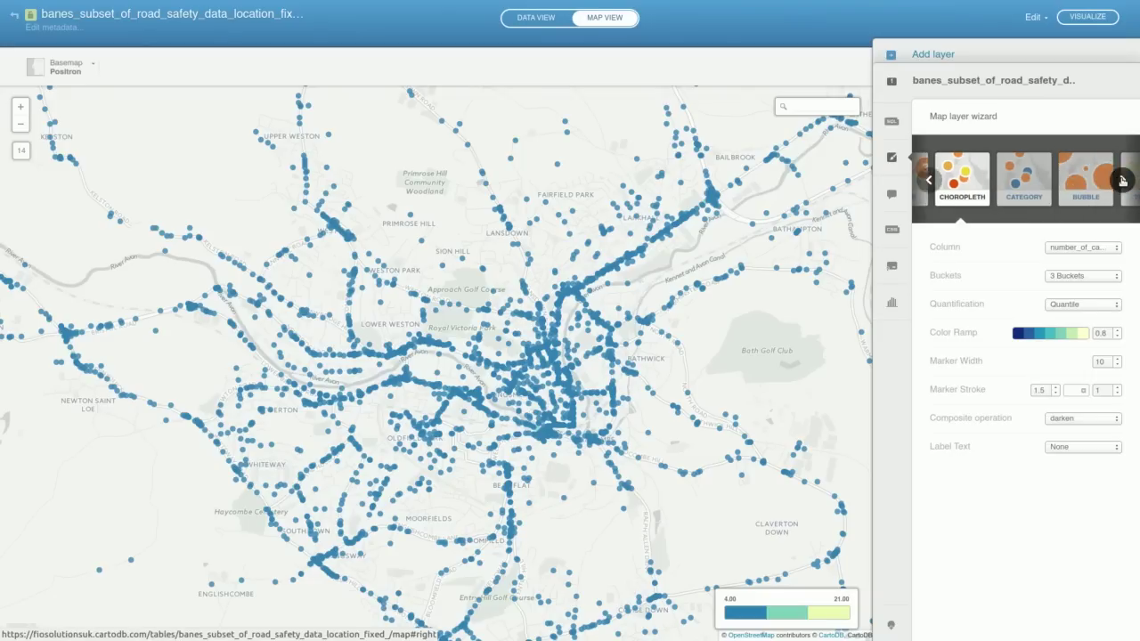
left_click(1024, 180)
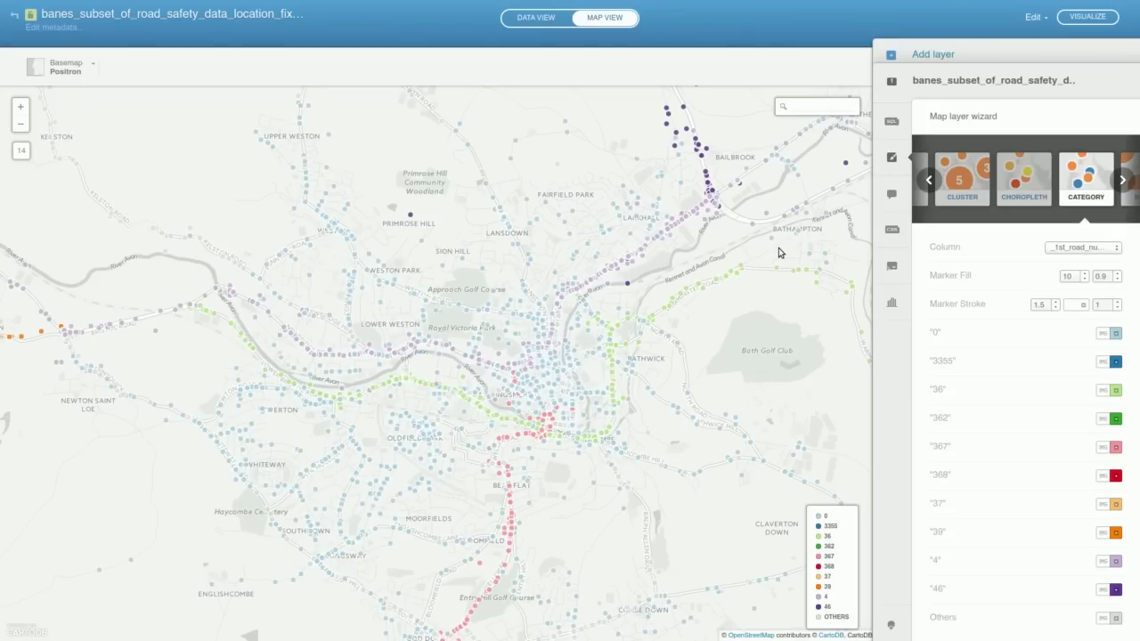
left_click(1075, 252)
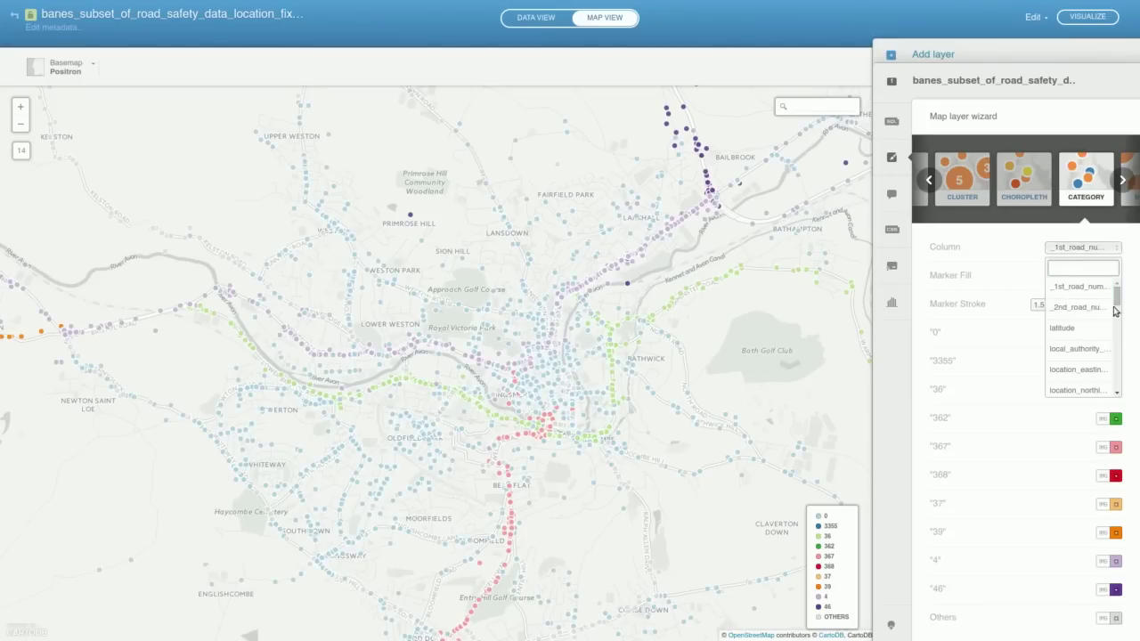
left_click_drag(1116, 293, 1121, 334)
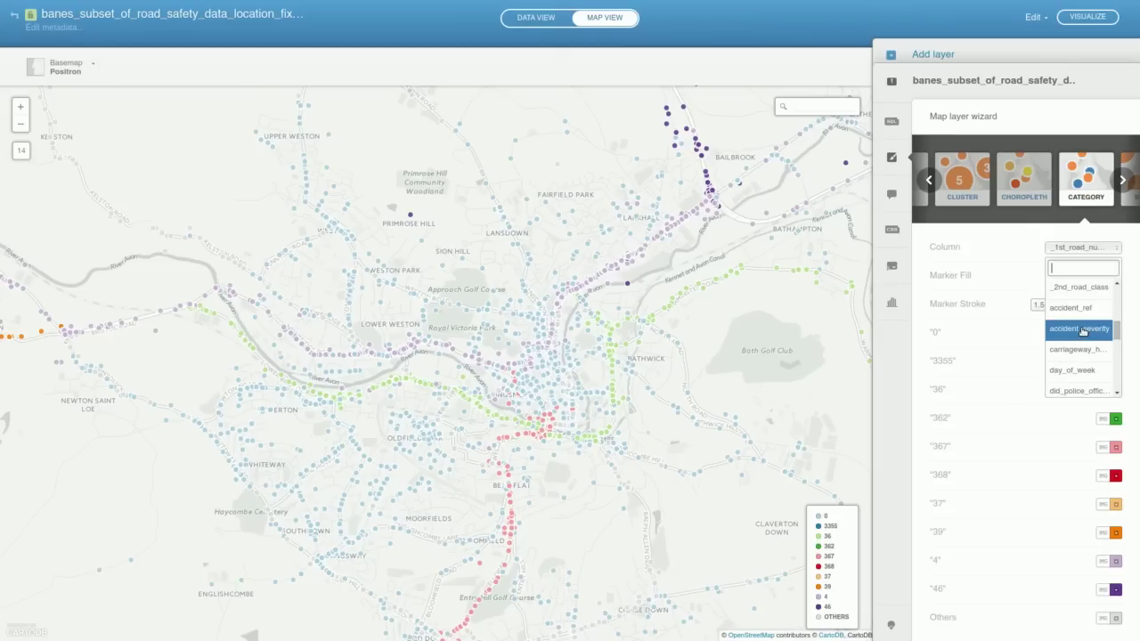
left_click(1083, 330)
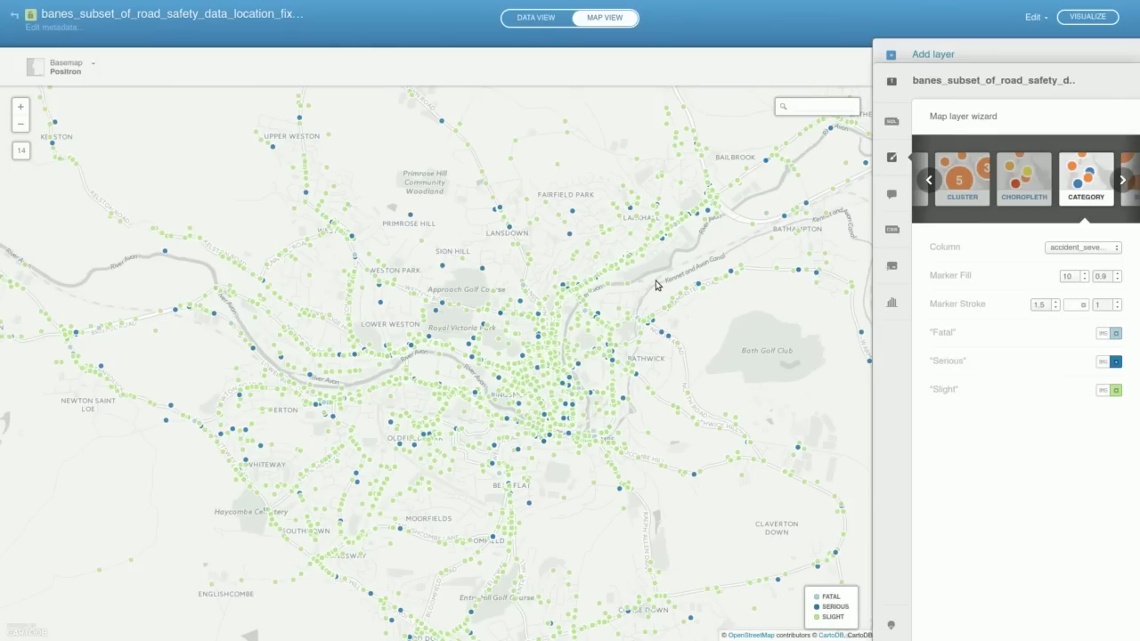
Colour the Fatal accident markers near-black navy and the Serious accident markers dark red.
left_click(1116, 334)
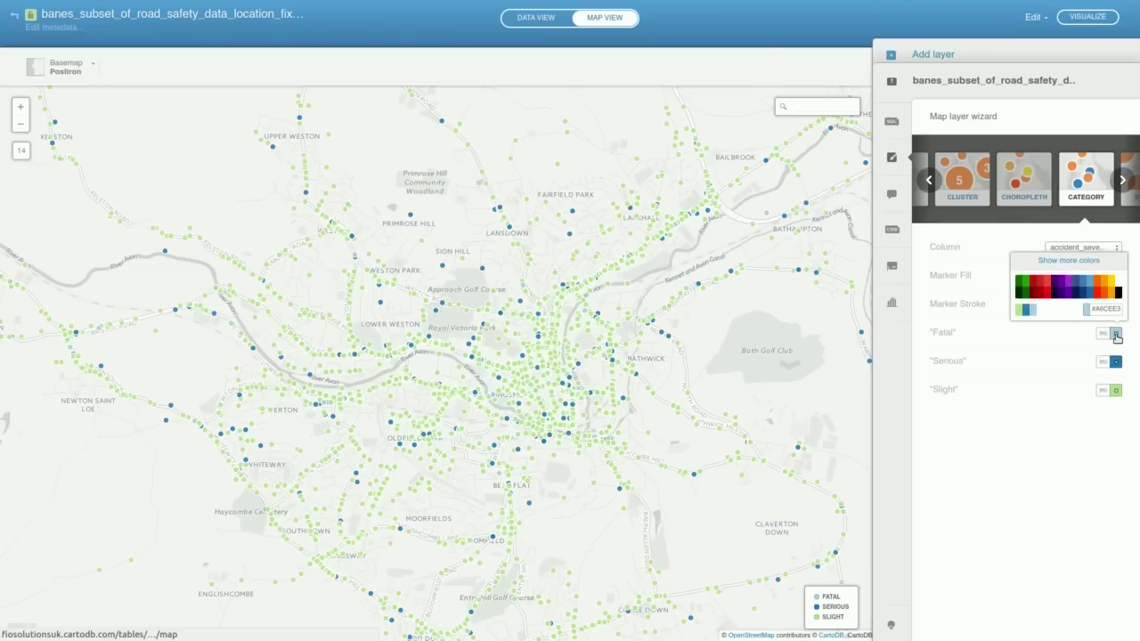
left_click(1055, 293)
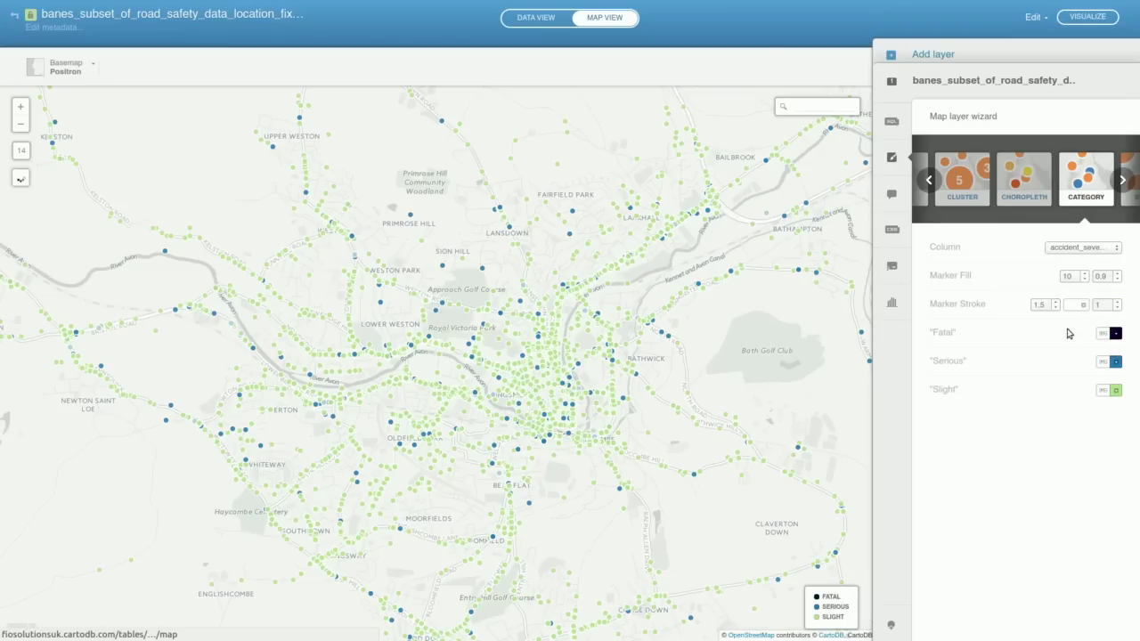
left_click(1115, 362)
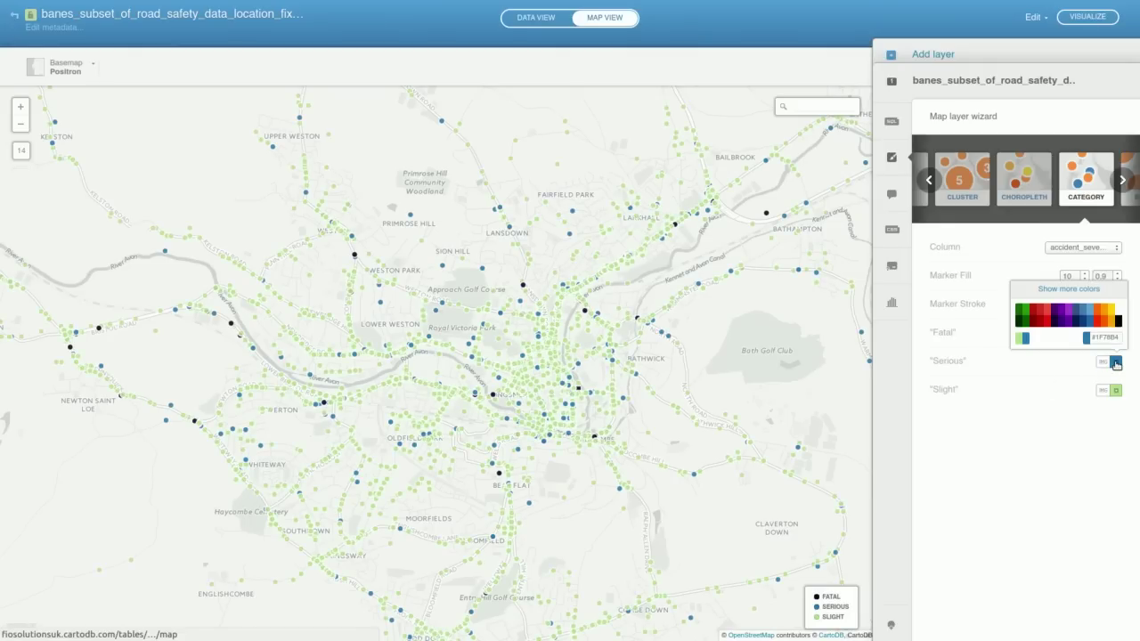
left_click(1040, 324)
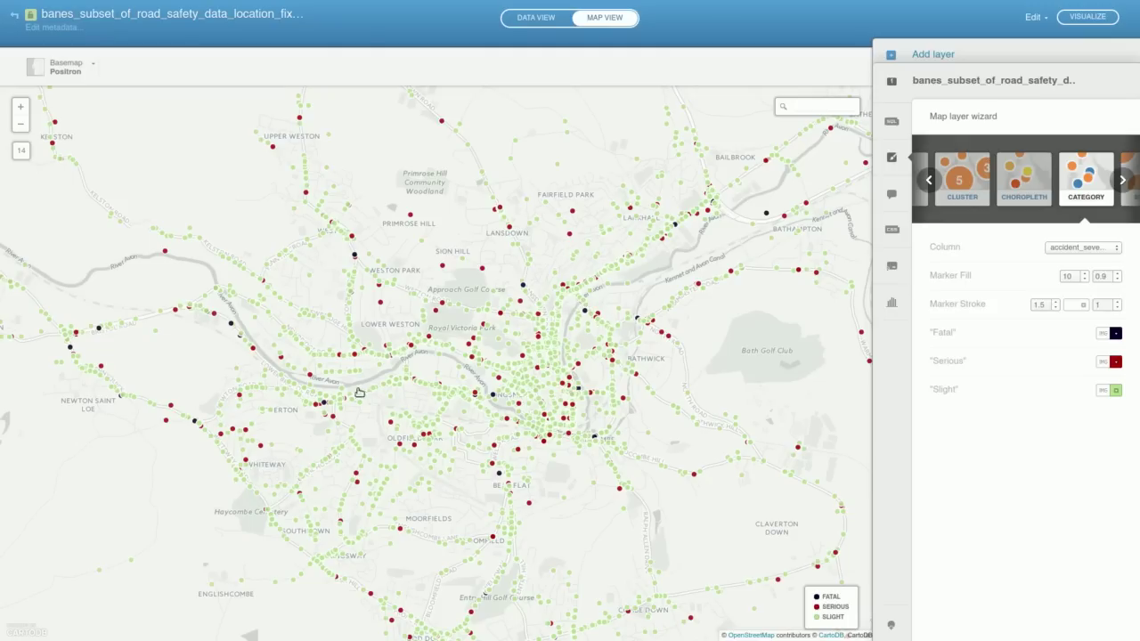
left_click_drag(552, 394, 523, 342)
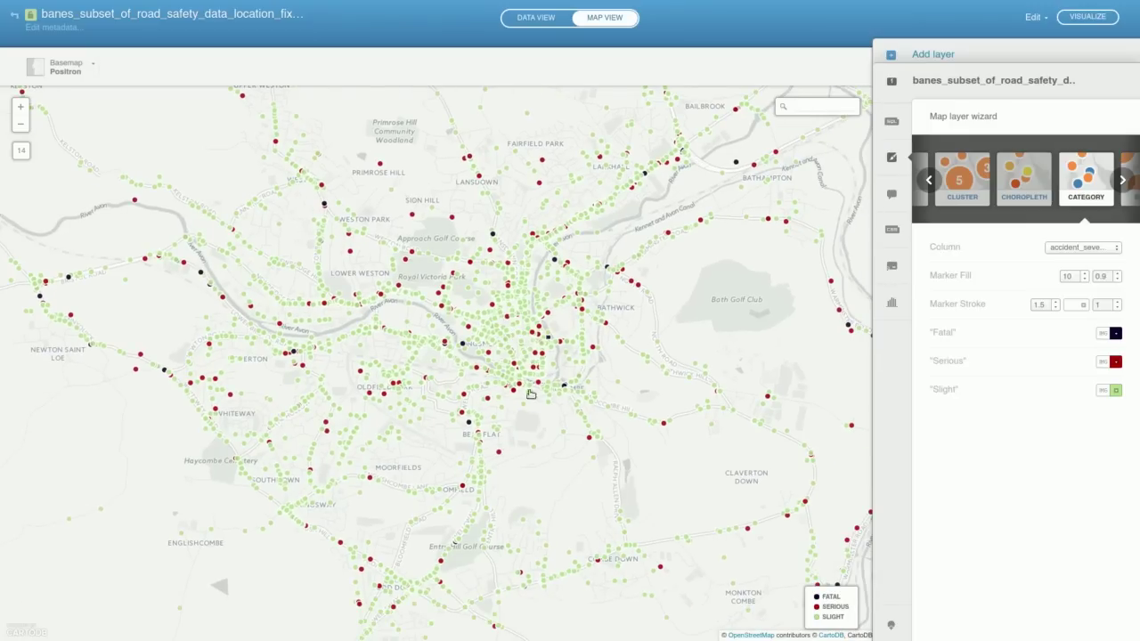
left_click_drag(524, 297, 574, 348)
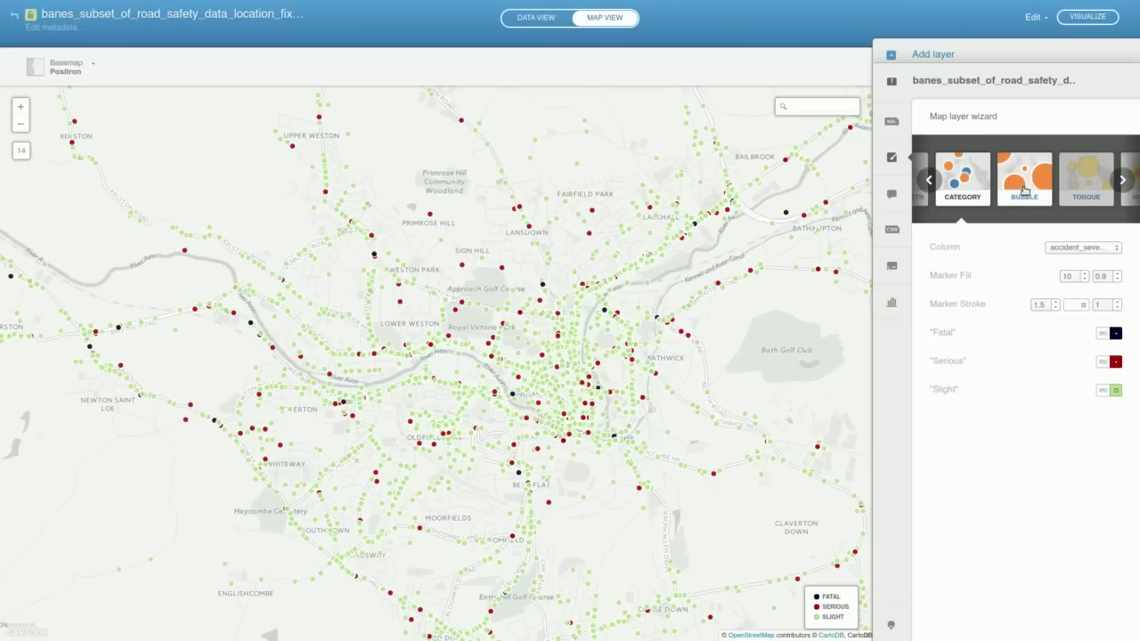
Switch the layer to the Bubble style and size the bubbles by the number of vehicles column.
left_click(1025, 188)
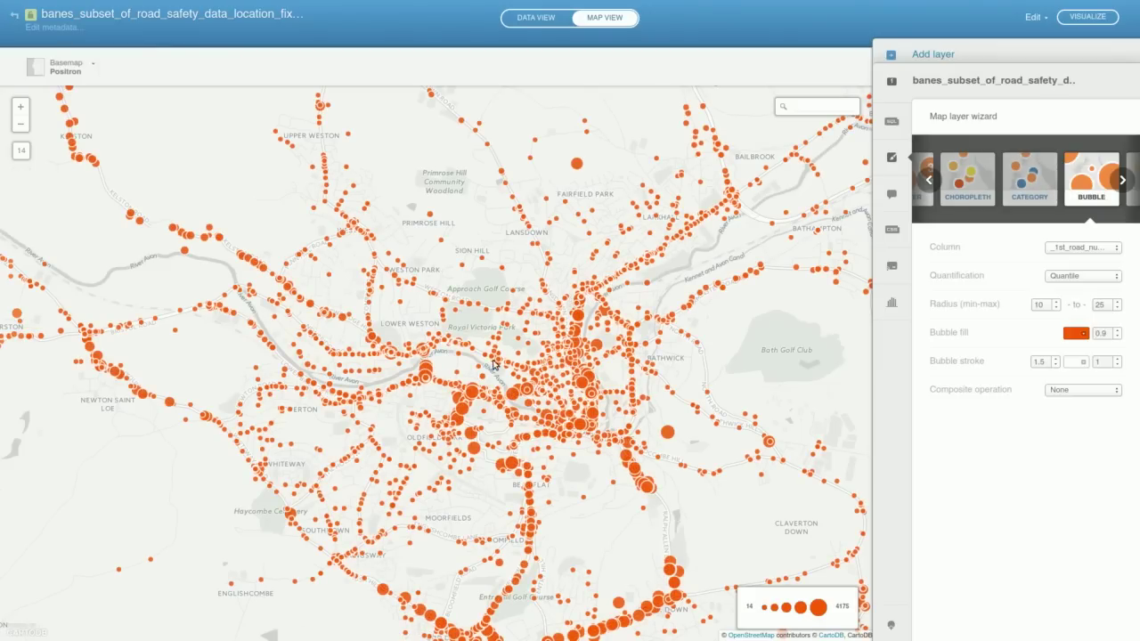
left_click_drag(479, 359, 423, 324)
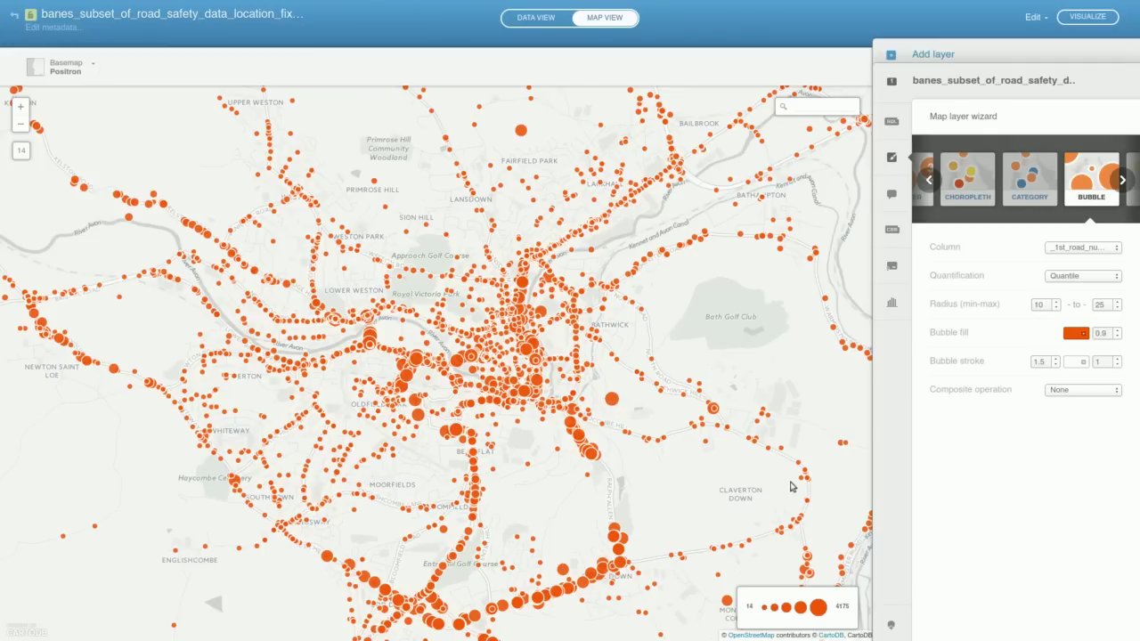
left_click(1084, 255)
scroll(1075, 320, "down", 2)
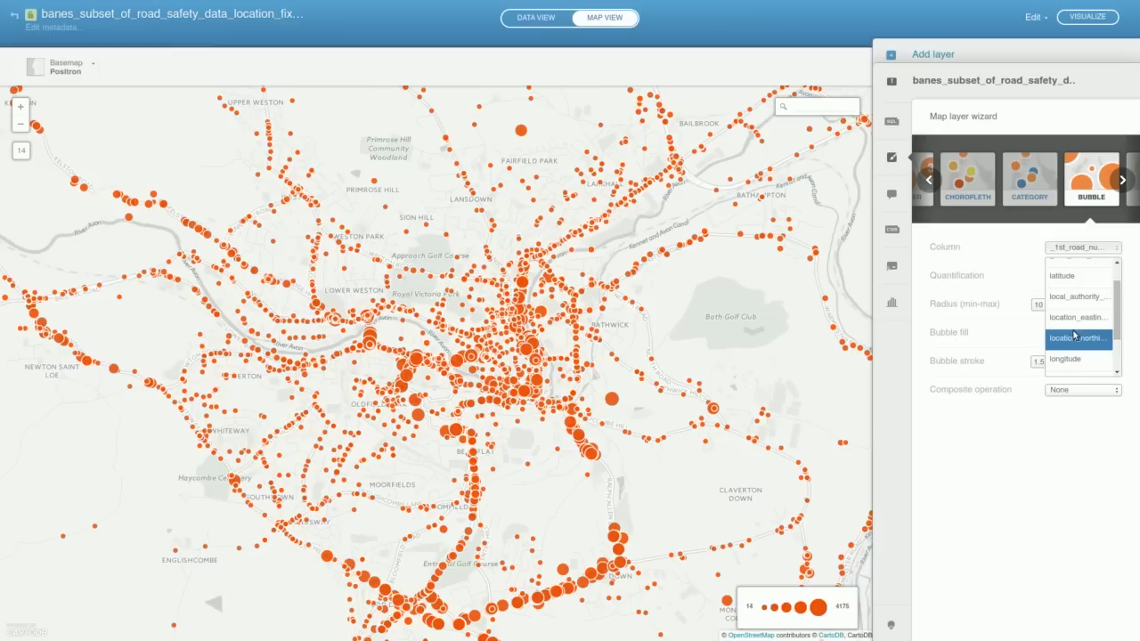
scroll(1075, 338, "down", 3)
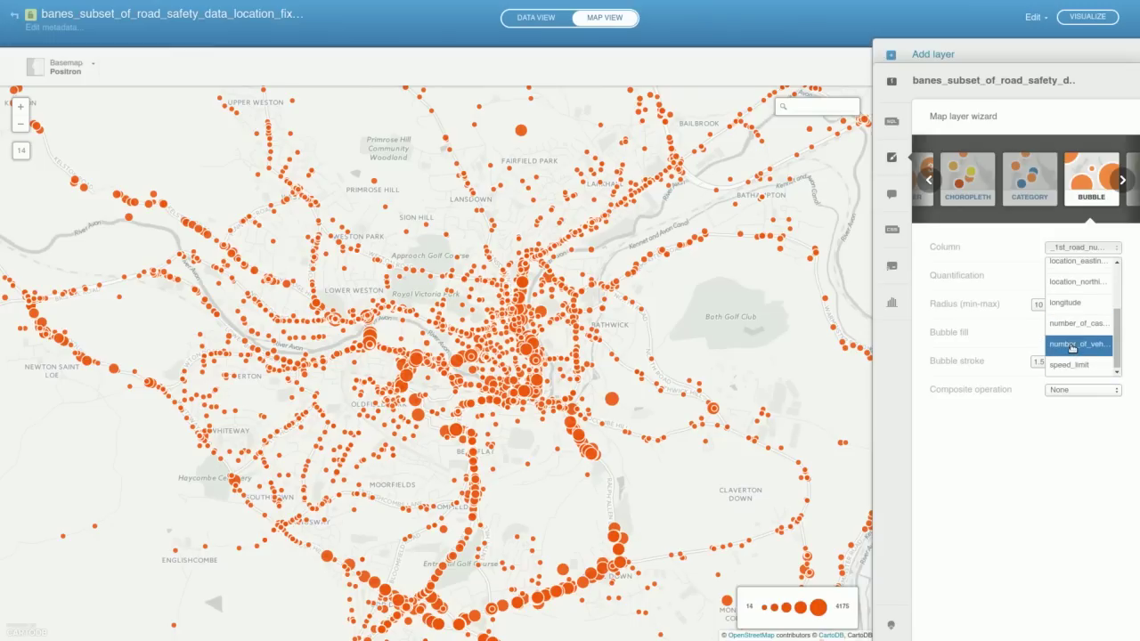
left_click(1071, 345)
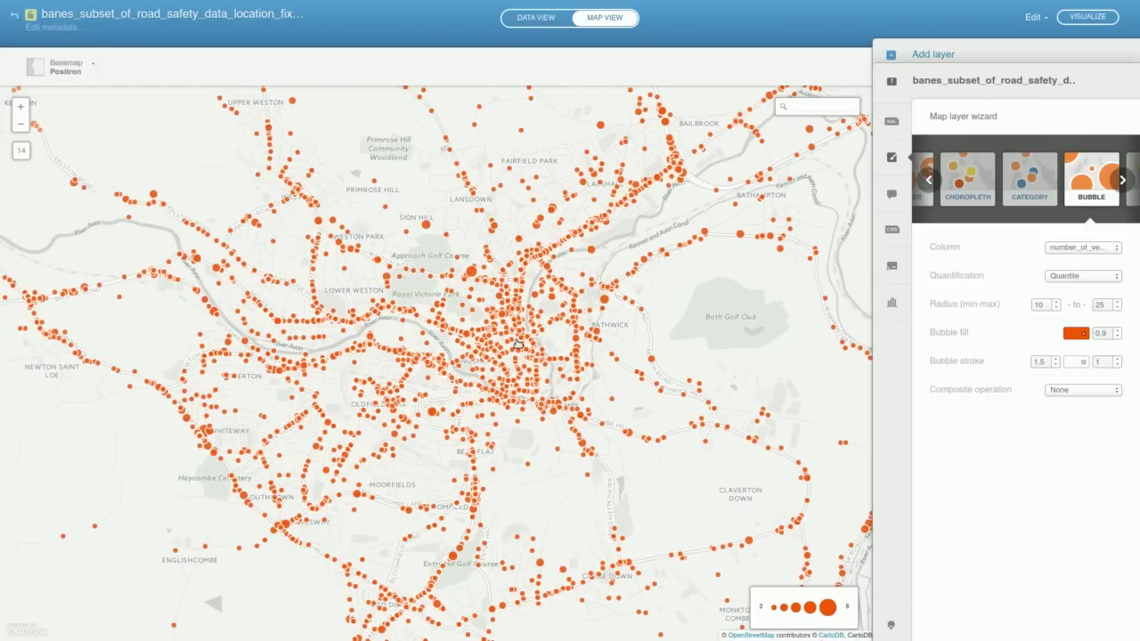
mouse_move(483, 319)
left_mouse_down()
mouse_move(530, 311)
mouse_move(496, 335)
left_mouse_up()
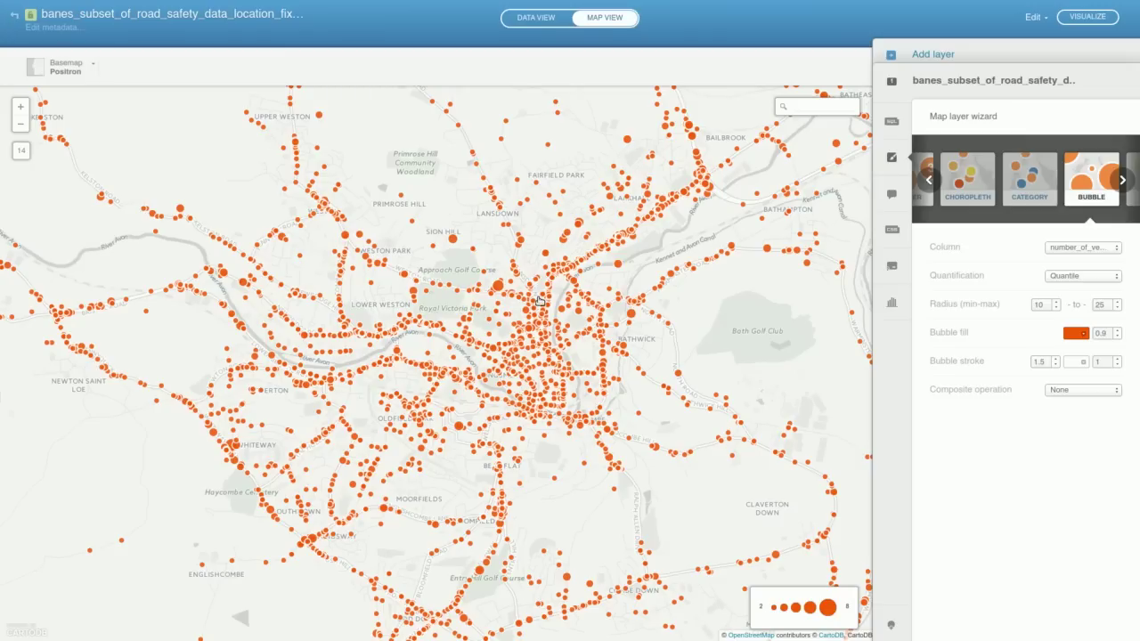
left_click_drag(712, 164, 674, 223)
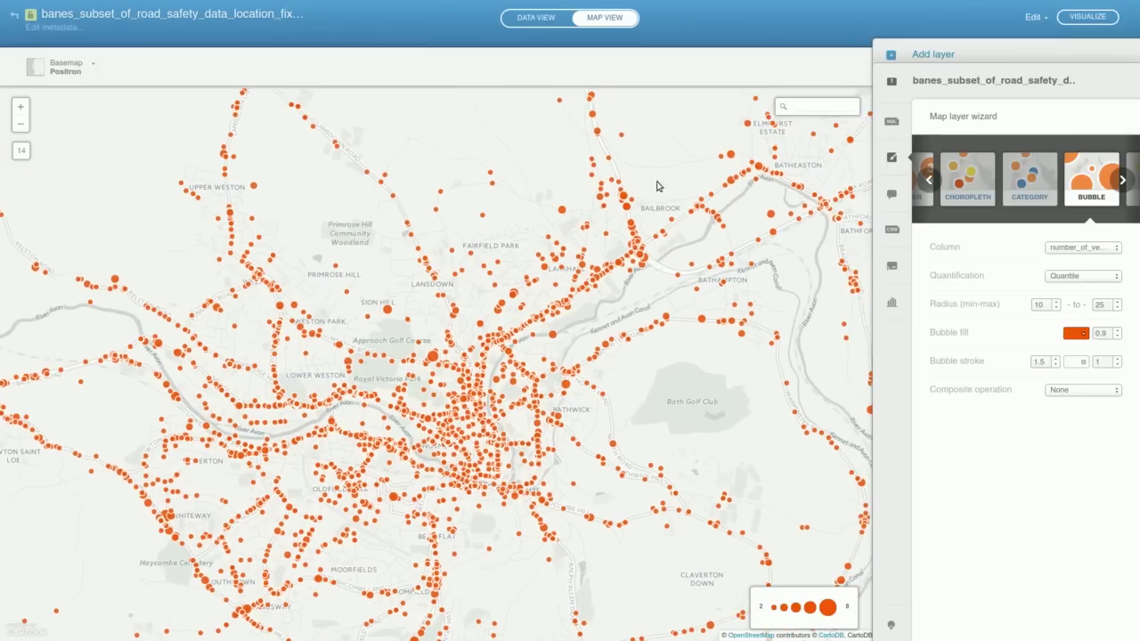
left_click_drag(494, 193, 577, 173)
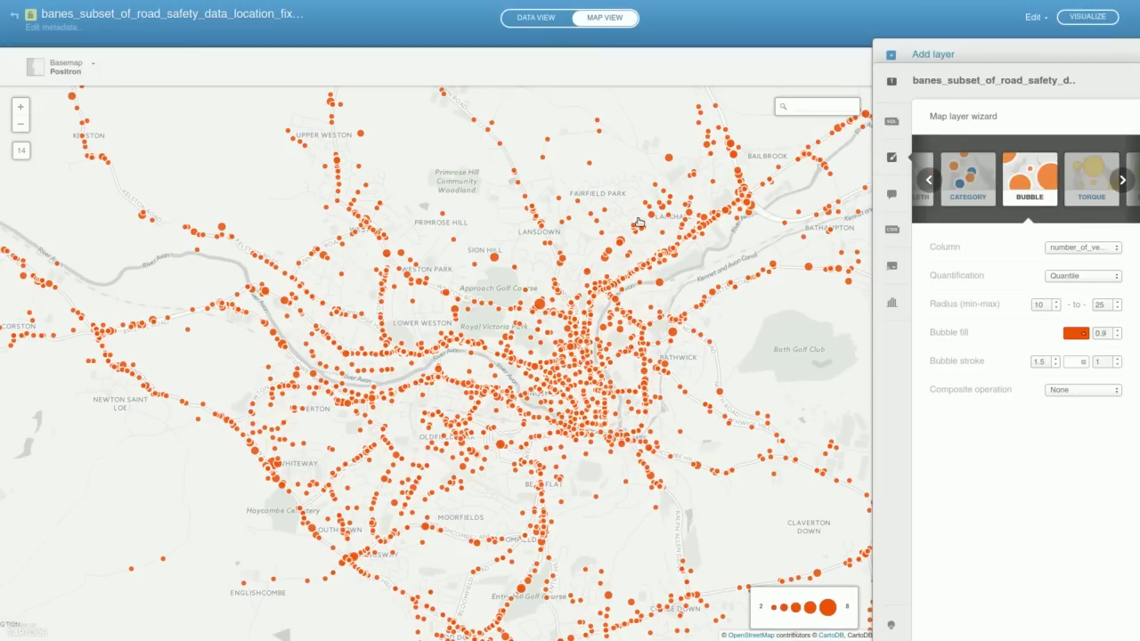
Switch the layer to the Intensity style to show where accidents overlap across Bath.
left_click(1122, 180)
left_click(1123, 181)
left_click(1124, 181)
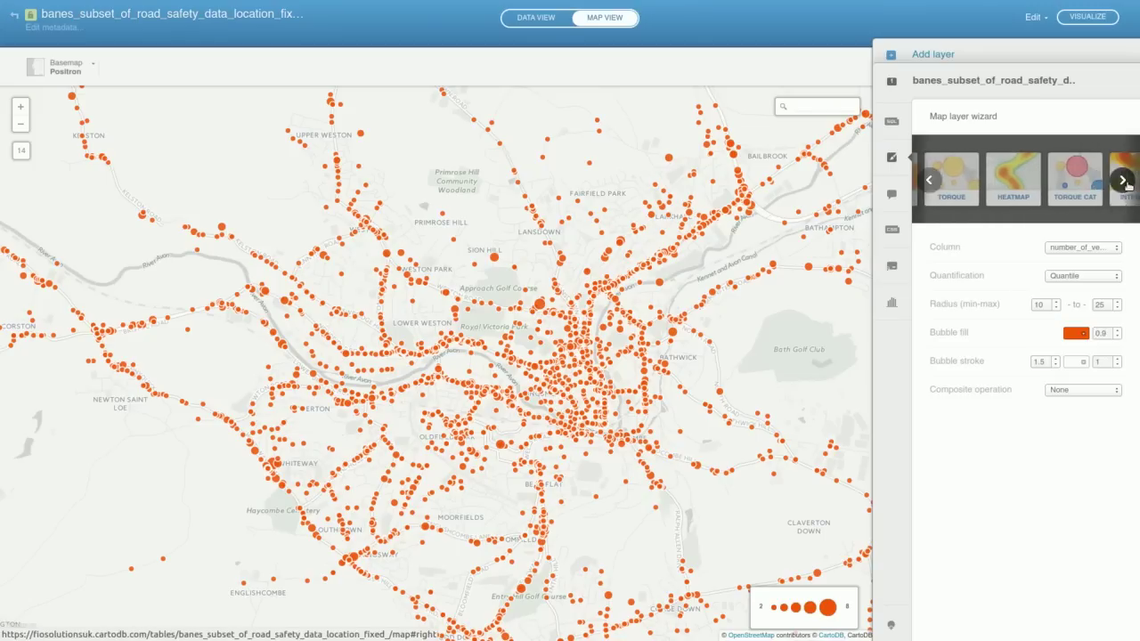
left_click(1124, 181)
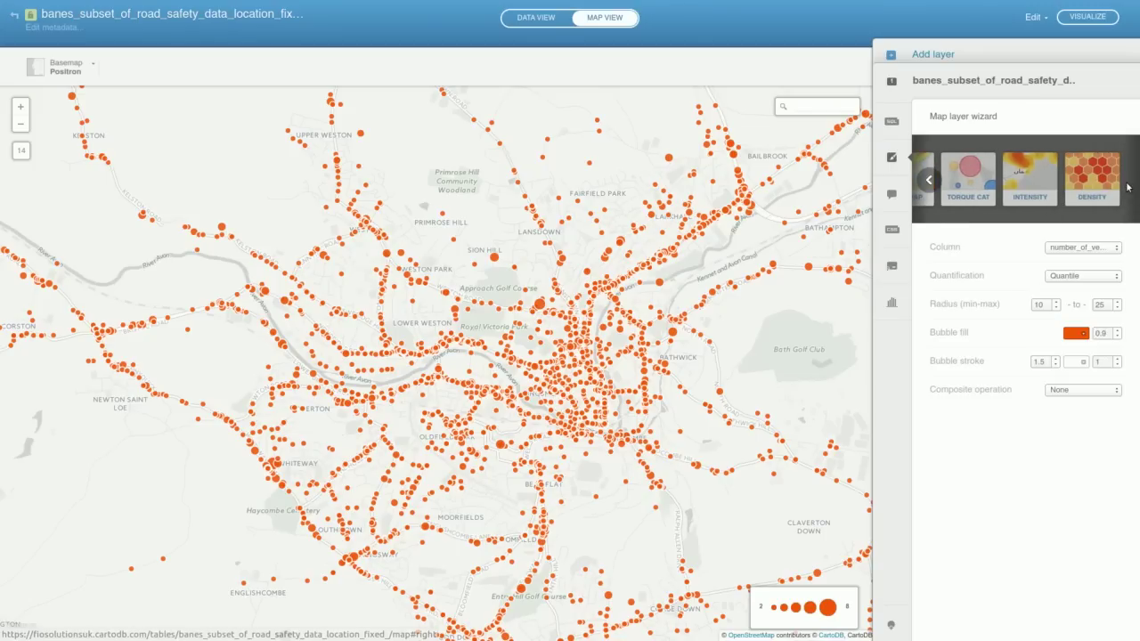
left_click(1034, 182)
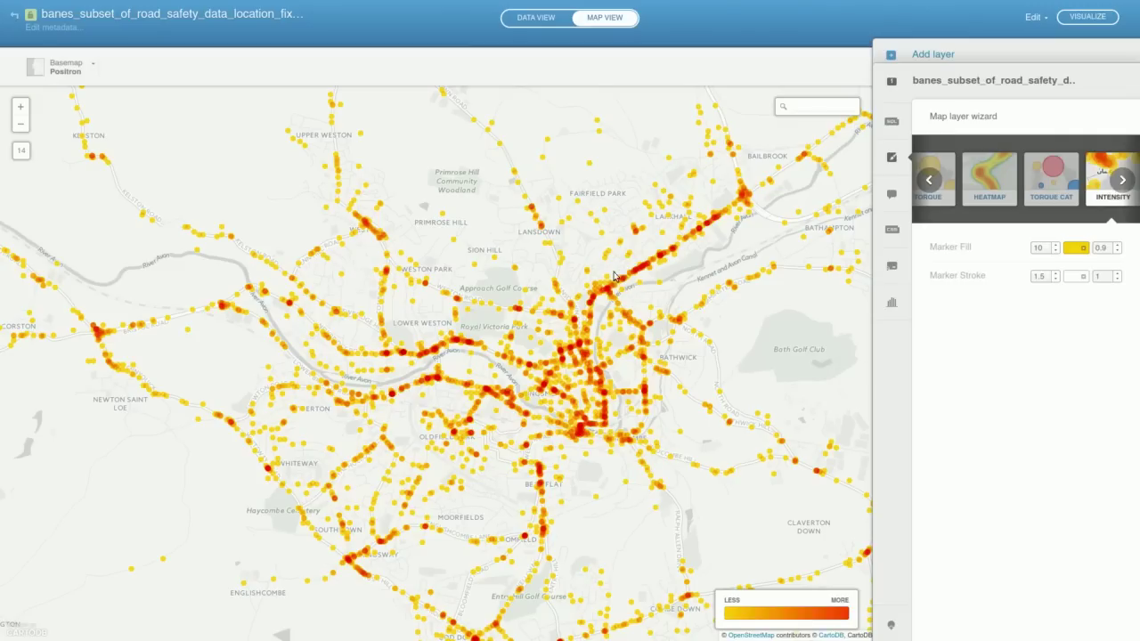
left_click_drag(616, 318, 627, 289)
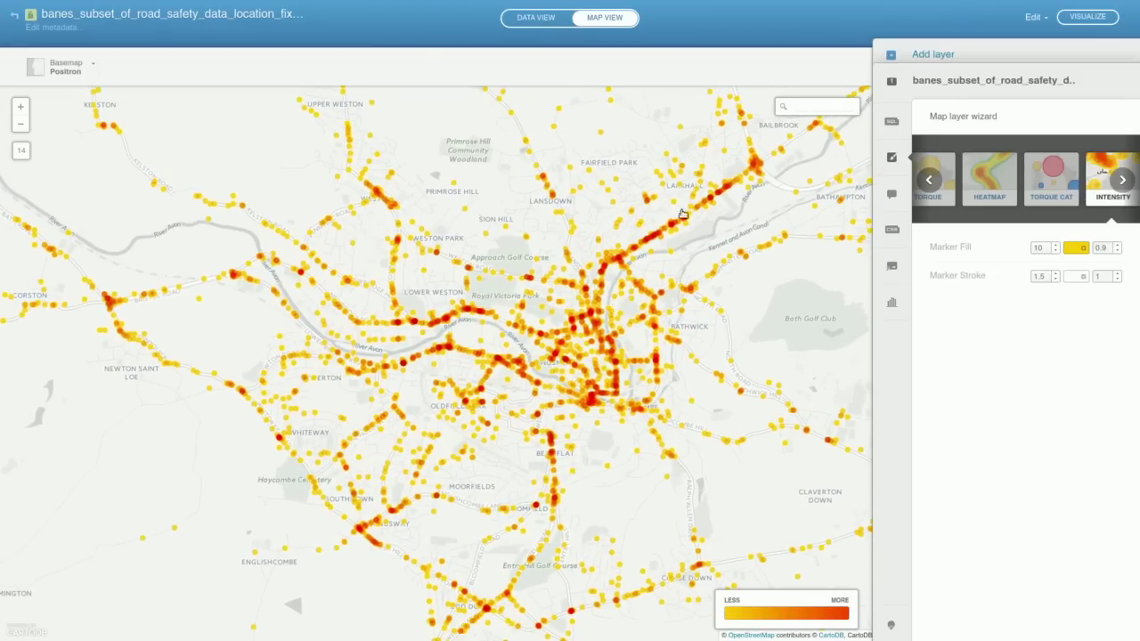
Switch the layer to the Density style with hexagons.
left_click(1122, 181)
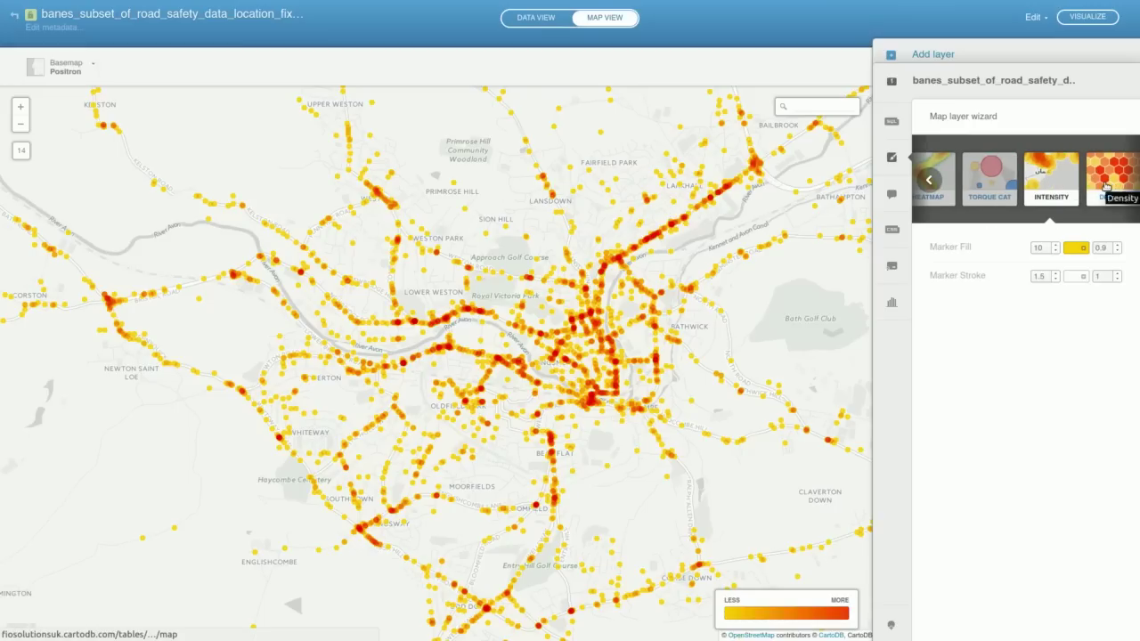
left_click(1105, 185)
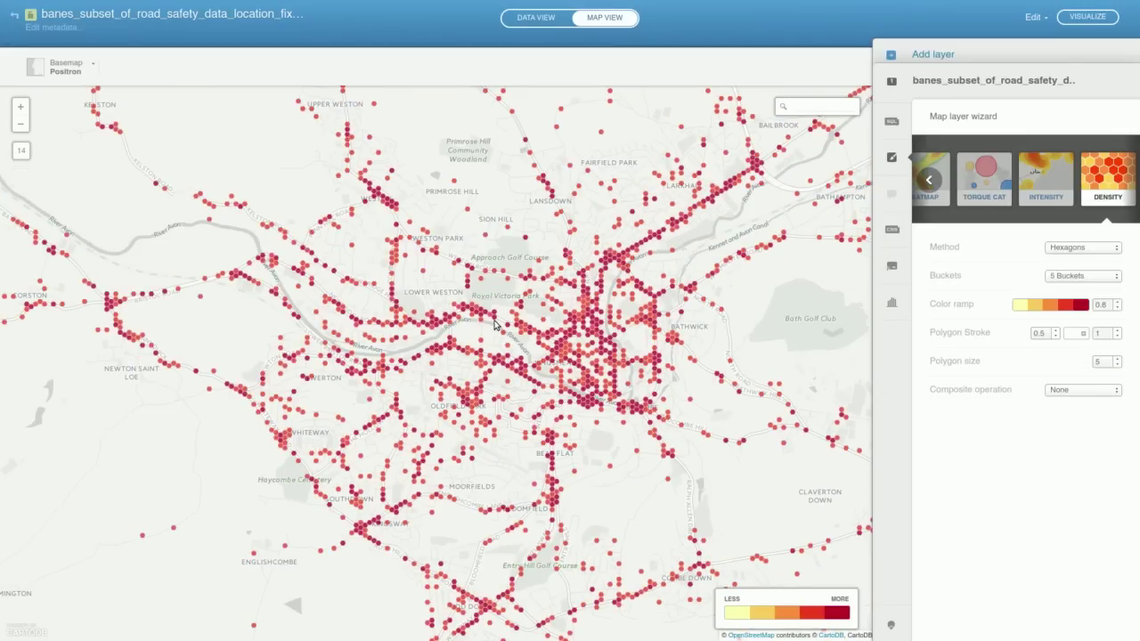
left_click_drag(549, 311, 479, 280)
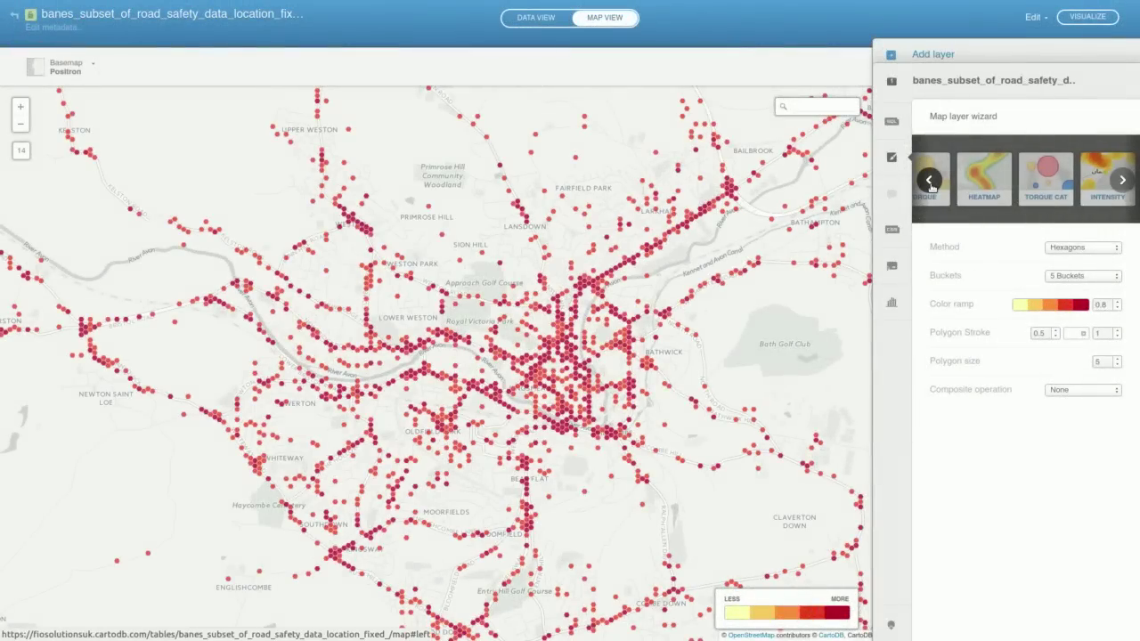
Switch the layer to the animated Torque style and scrub its timeline back to the start.
left_click(929, 181)
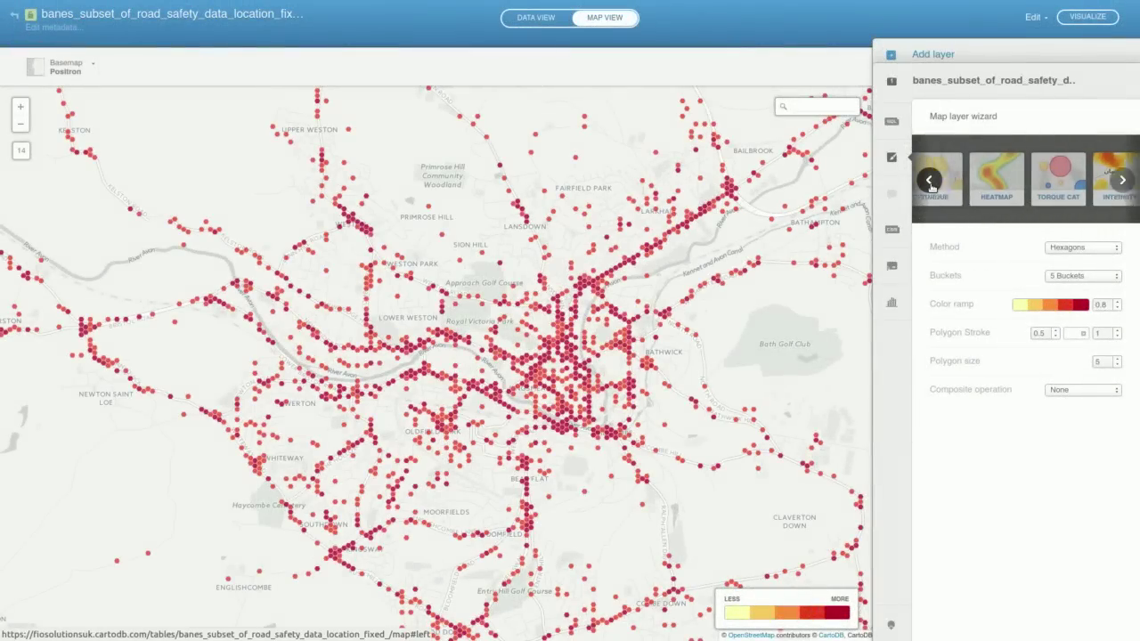
left_click(995, 180)
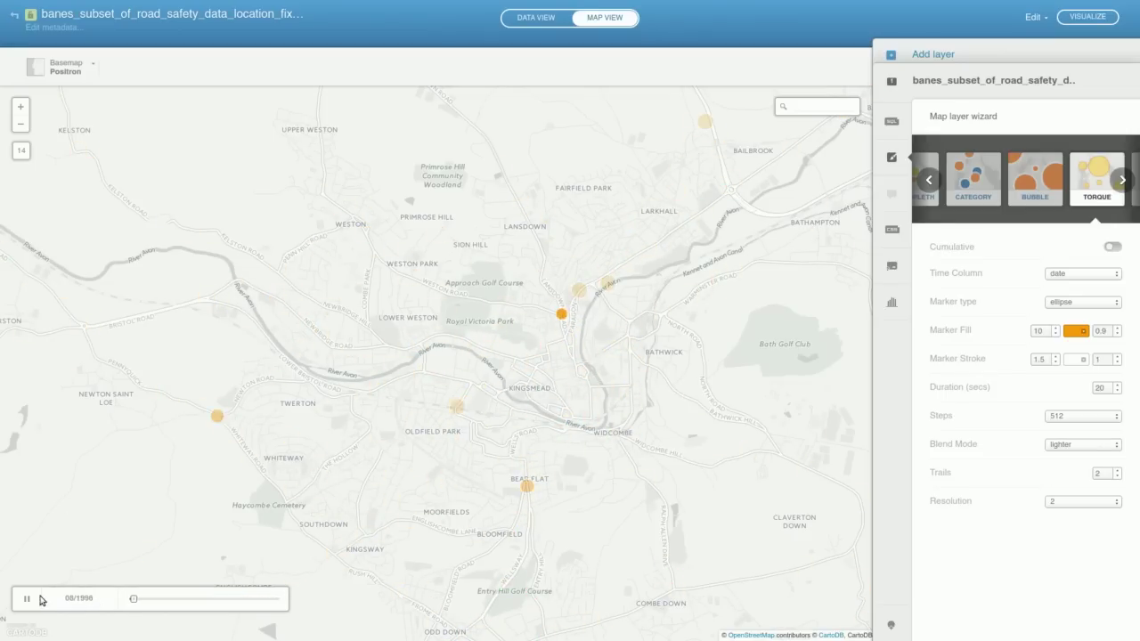
left_click(125, 601)
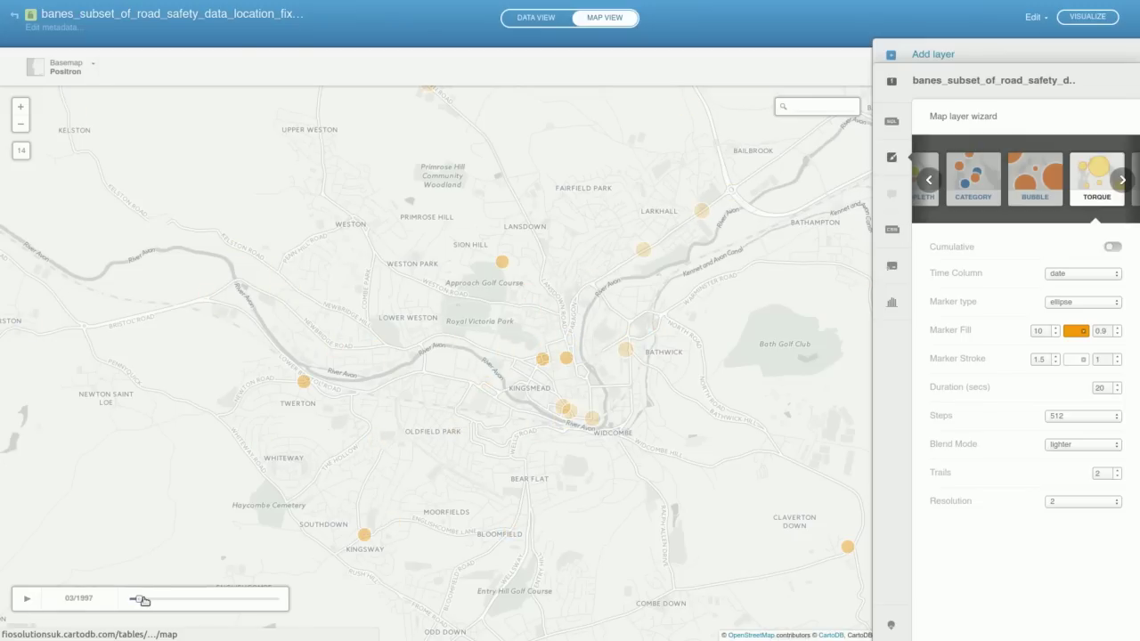
mouse_move(138, 598)
left_mouse_down()
mouse_move(267, 598)
mouse_move(133, 599)
left_mouse_up()
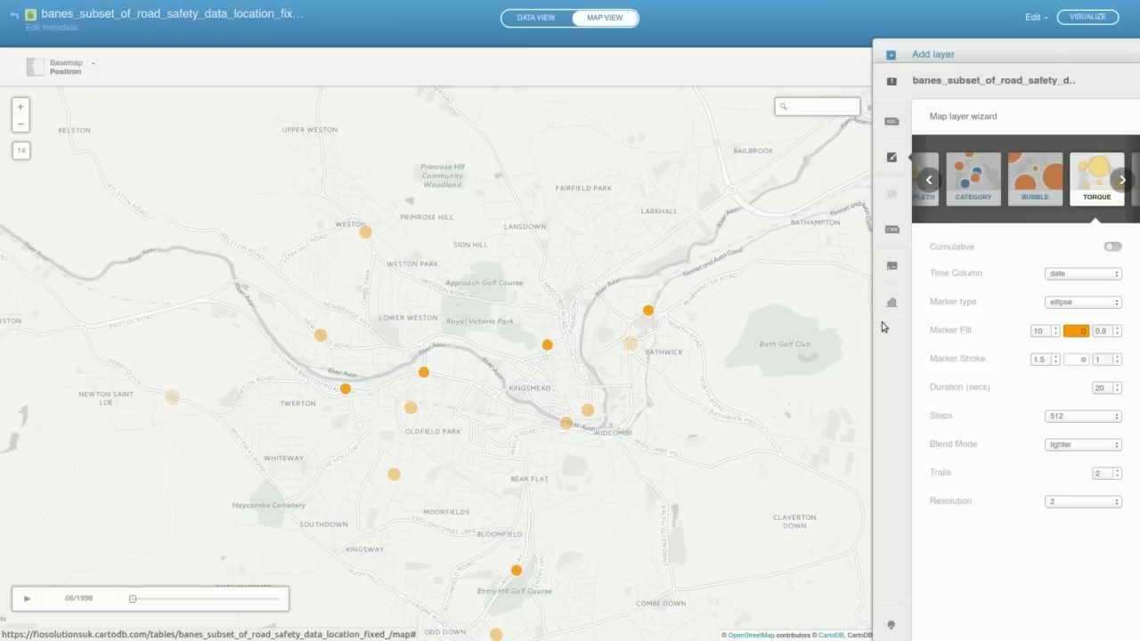
Make the Torque animation cumulative, with the multiply blend mode and a marker fill size of 2.
left_click(1112, 247)
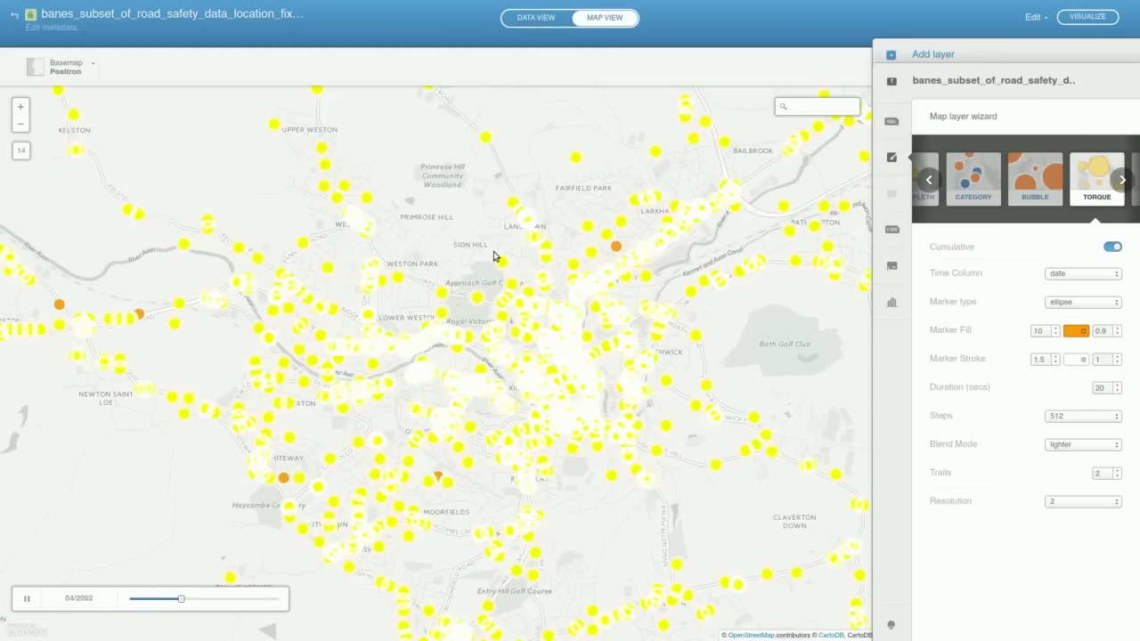
left_click(1066, 450)
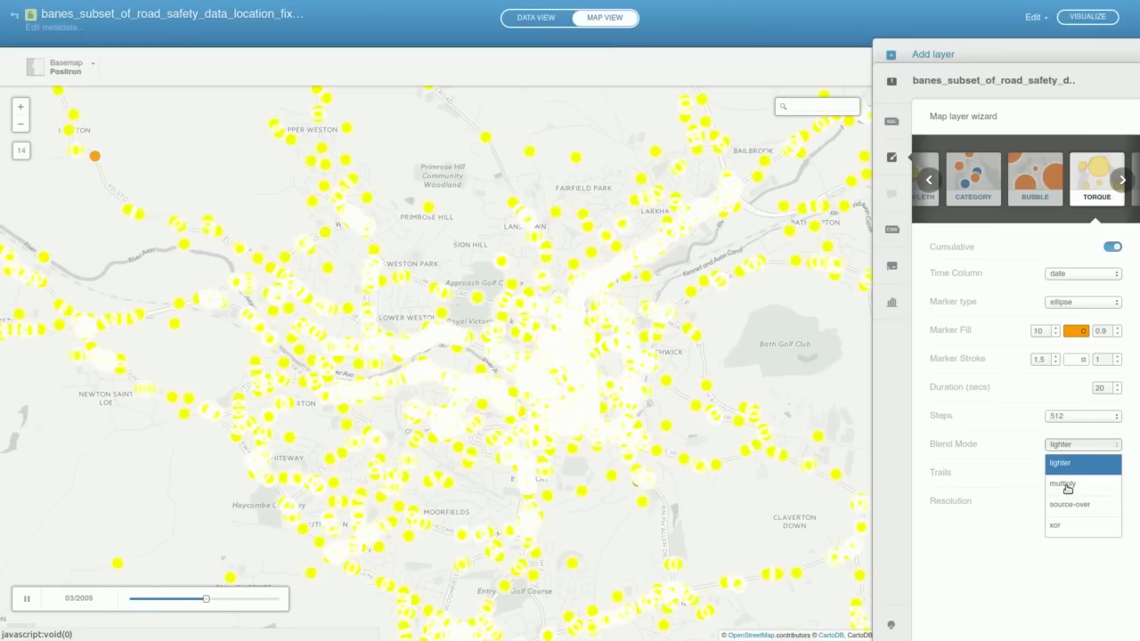
left_click(1066, 485)
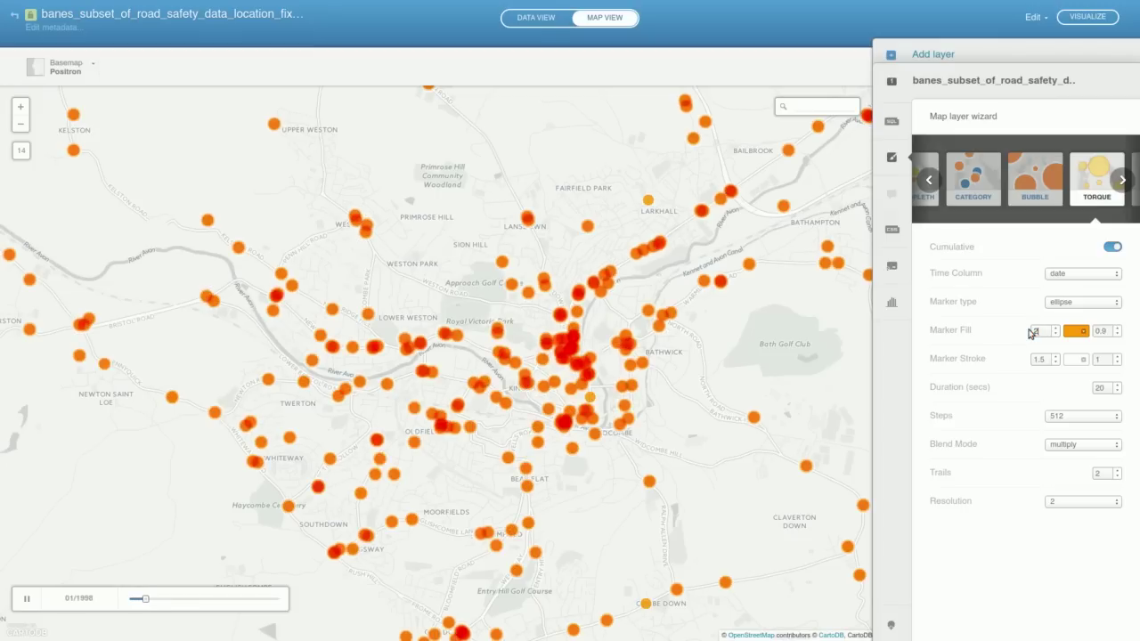
type("2")
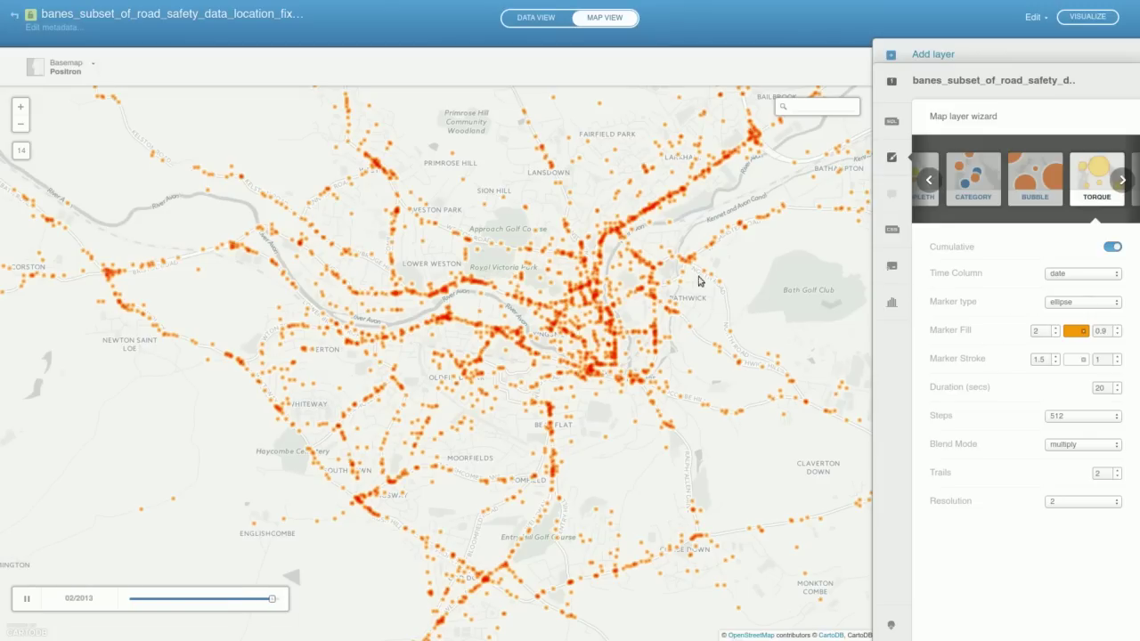
Switch the layer to the Torque Cat style and set its category column to accident_severity.
left_click(1122, 180)
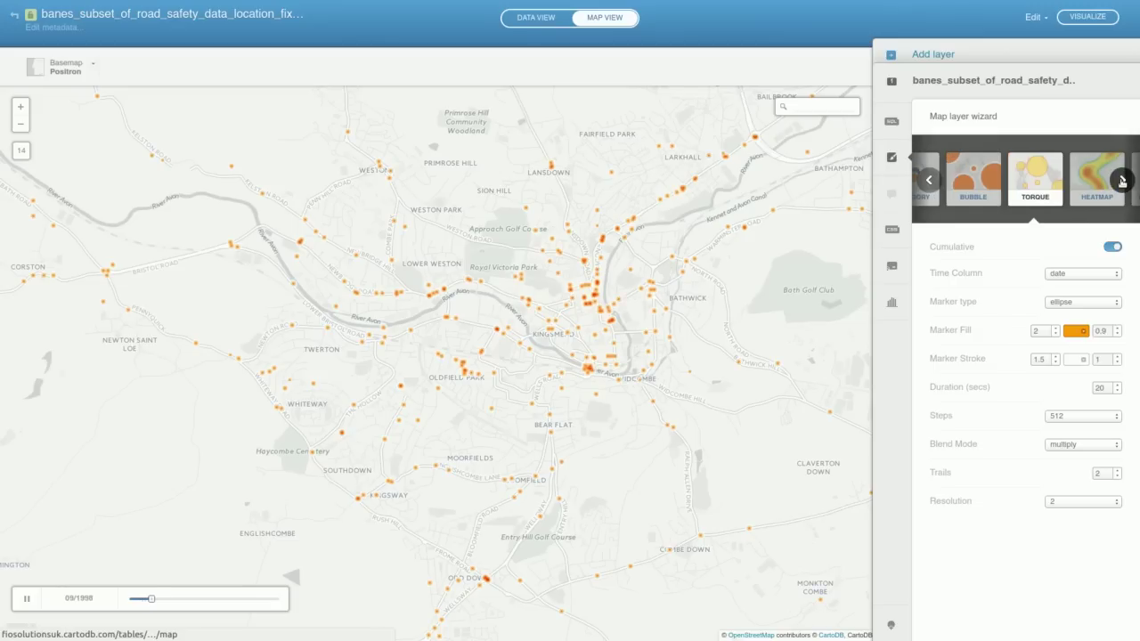
left_click(1122, 179)
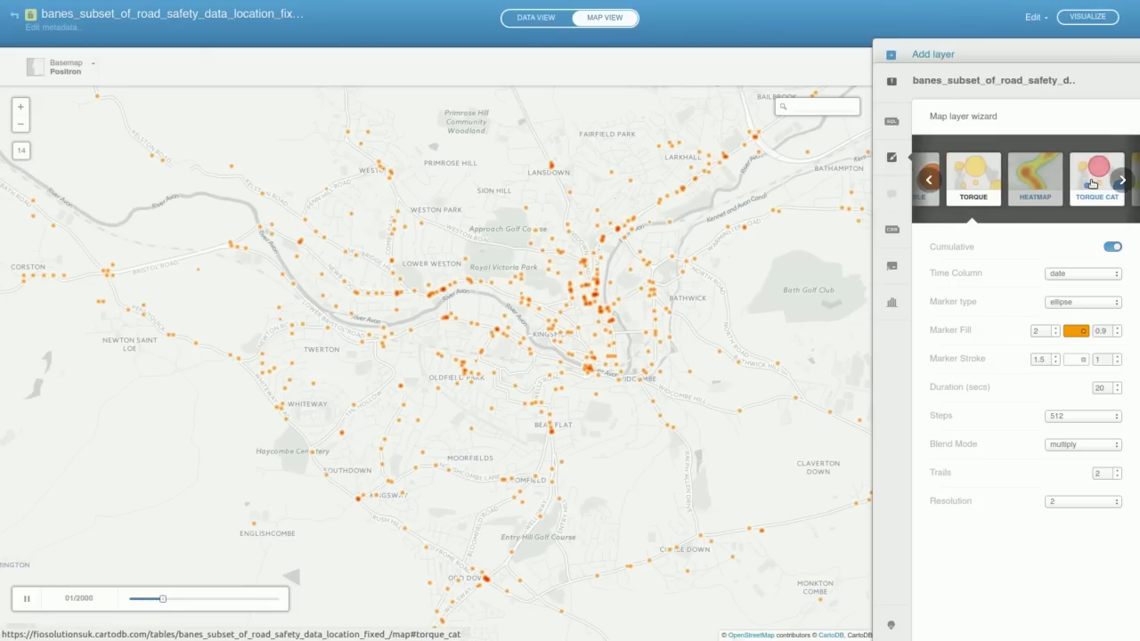
left_click(1092, 183)
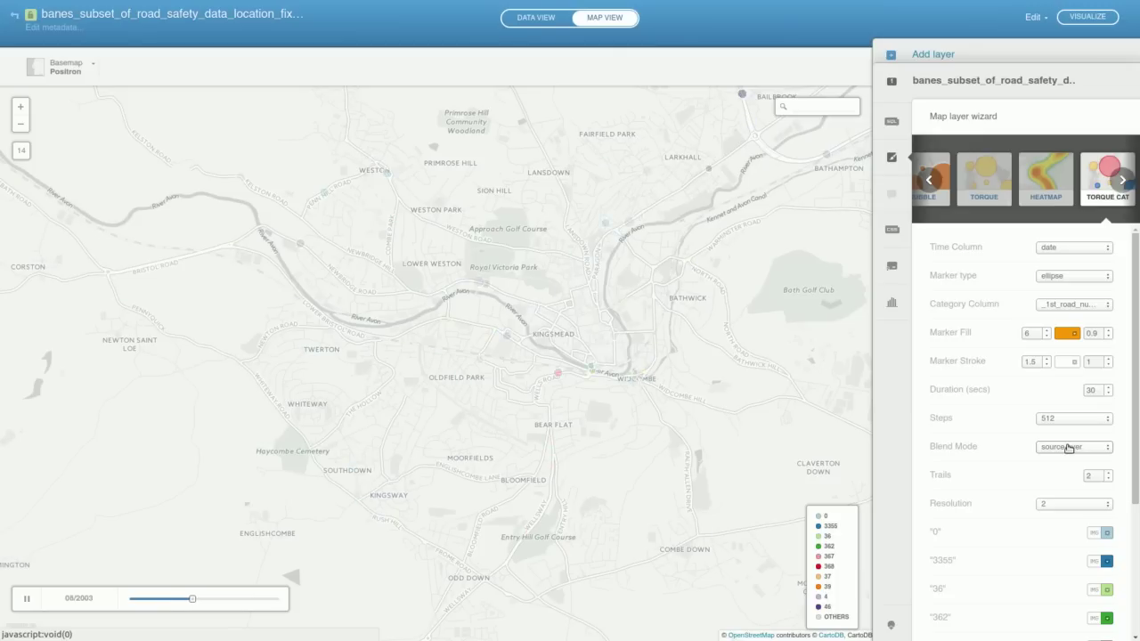
left_click(1080, 304)
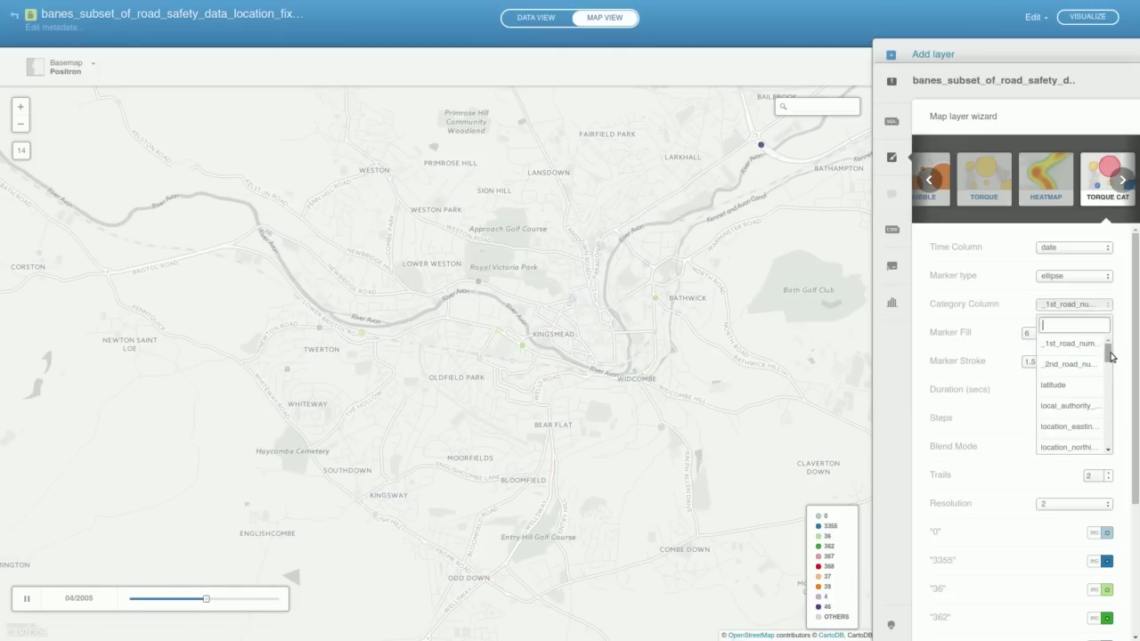
left_click_drag(1109, 358, 1109, 394)
key("Return")
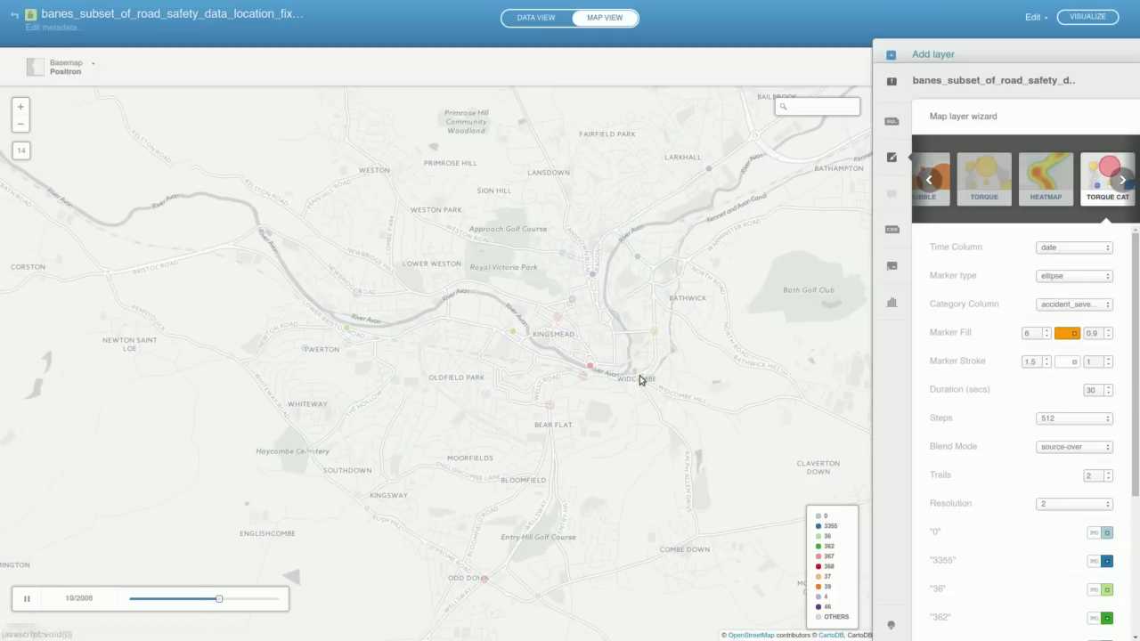
Colour the animated Fatal accident markers near-black and the Serious accident markers red.
left_click(1115, 532)
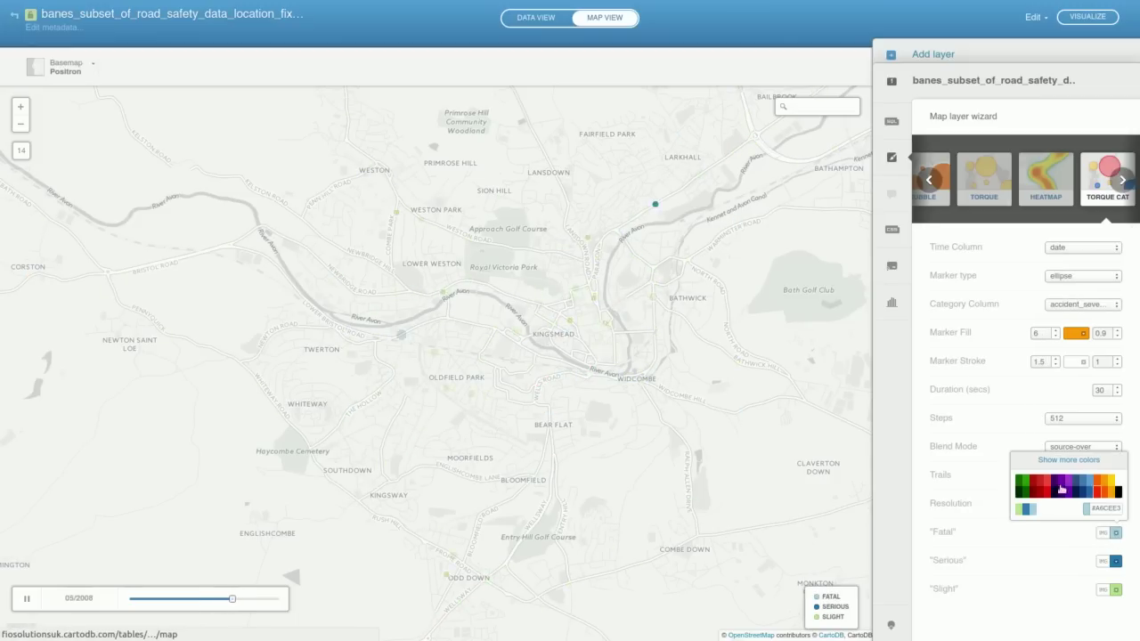
left_click(1118, 491)
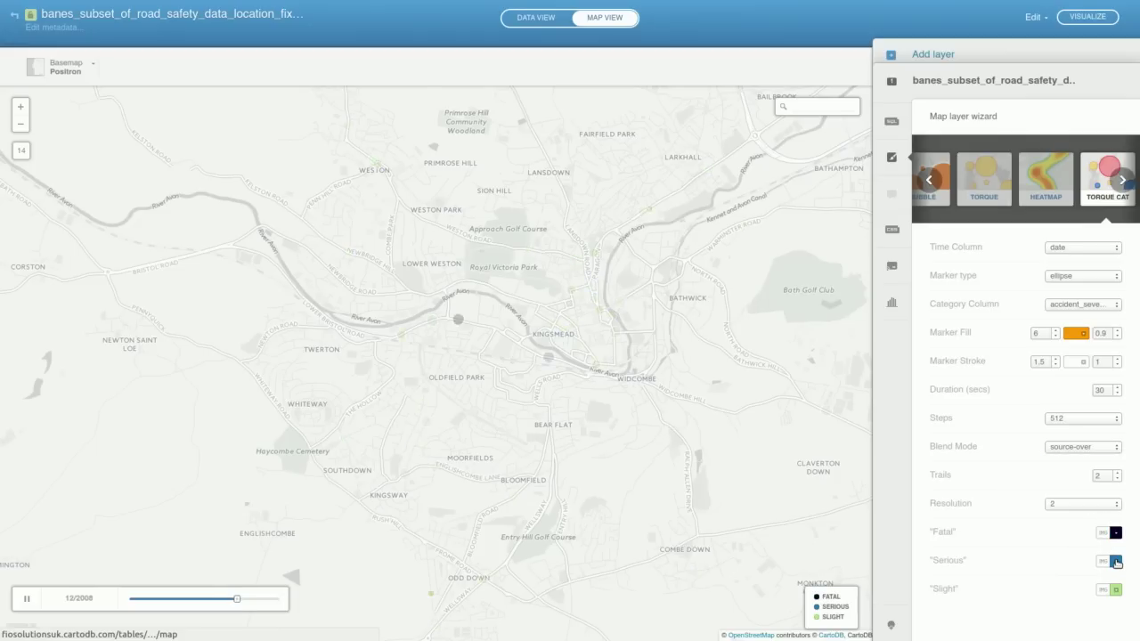
left_click(1115, 561)
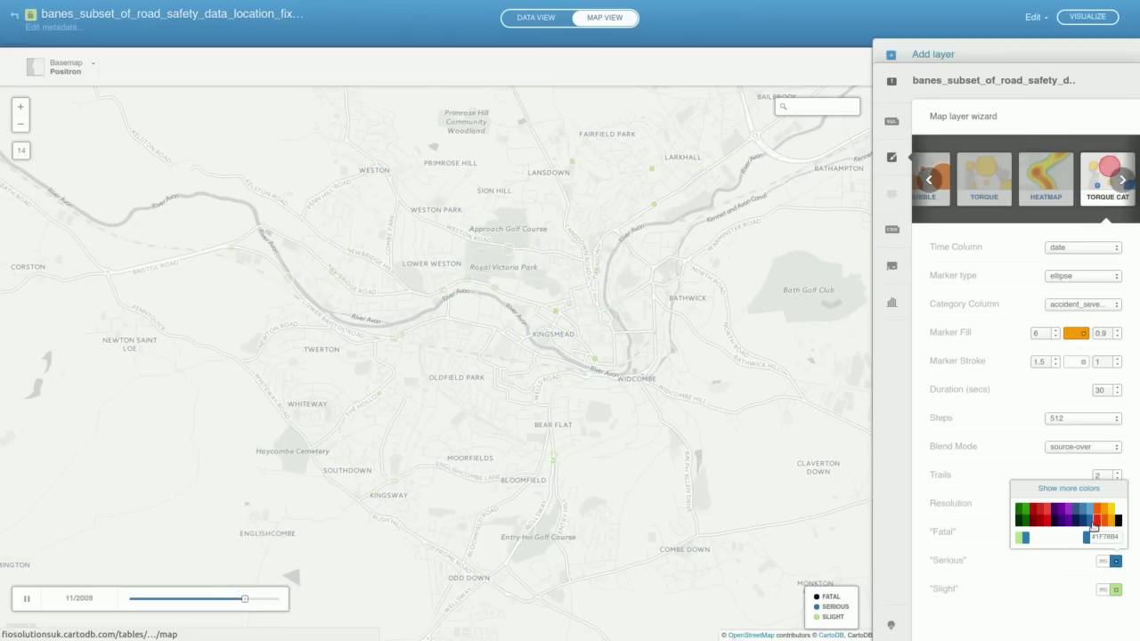
left_click(579, 377)
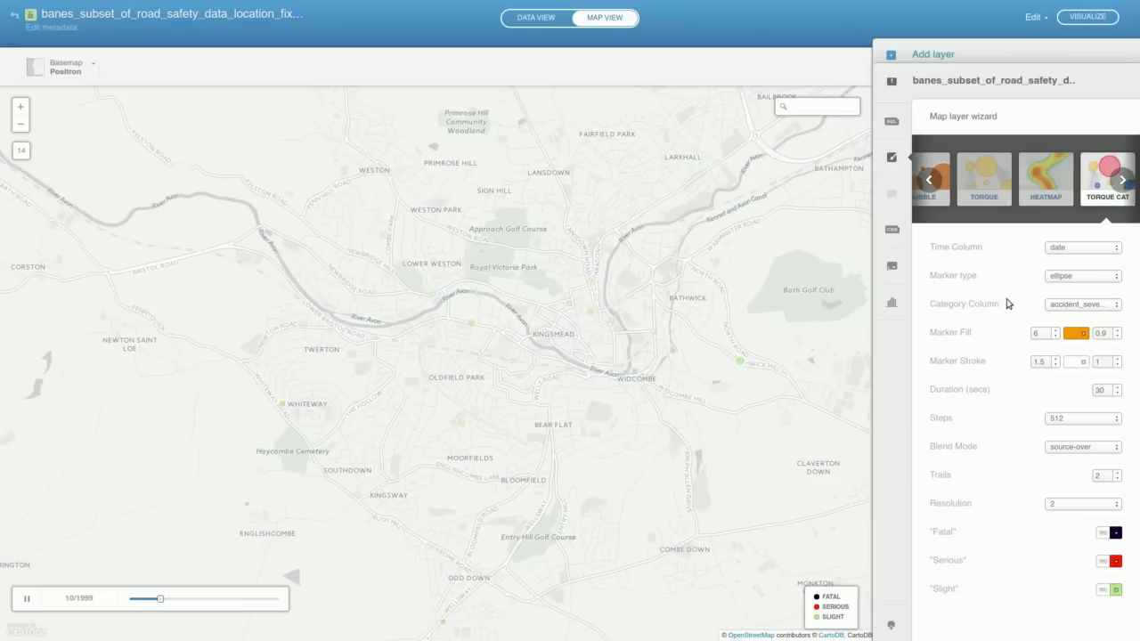
Switch the layer to the Heatmap style and set its marker size to 9.
left_click(1039, 182)
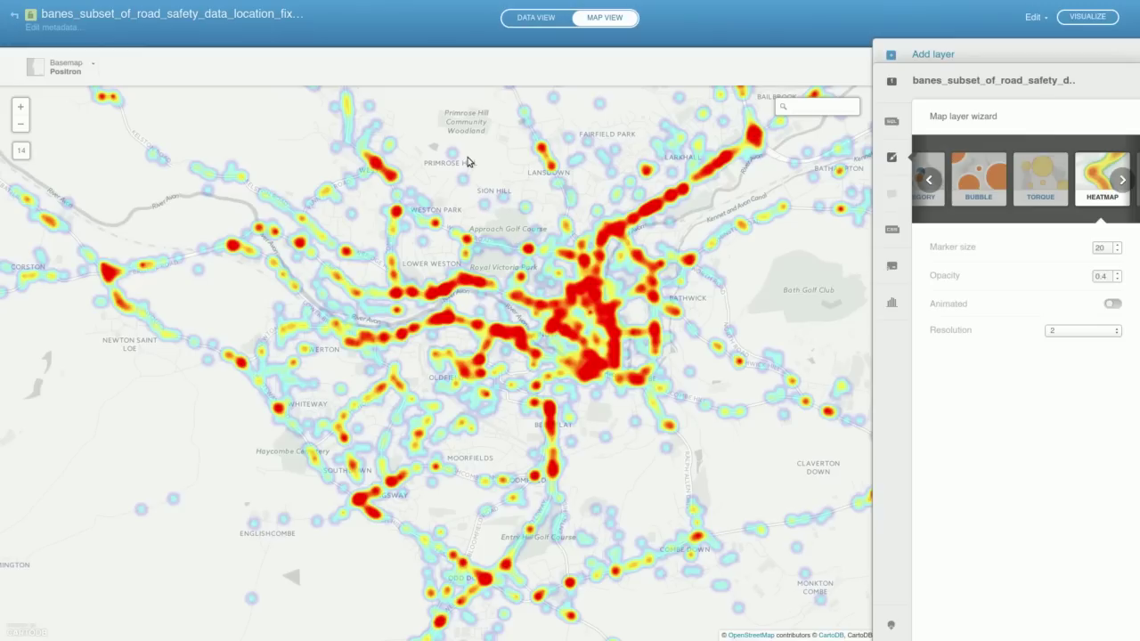
left_click_drag(470, 182, 480, 174)
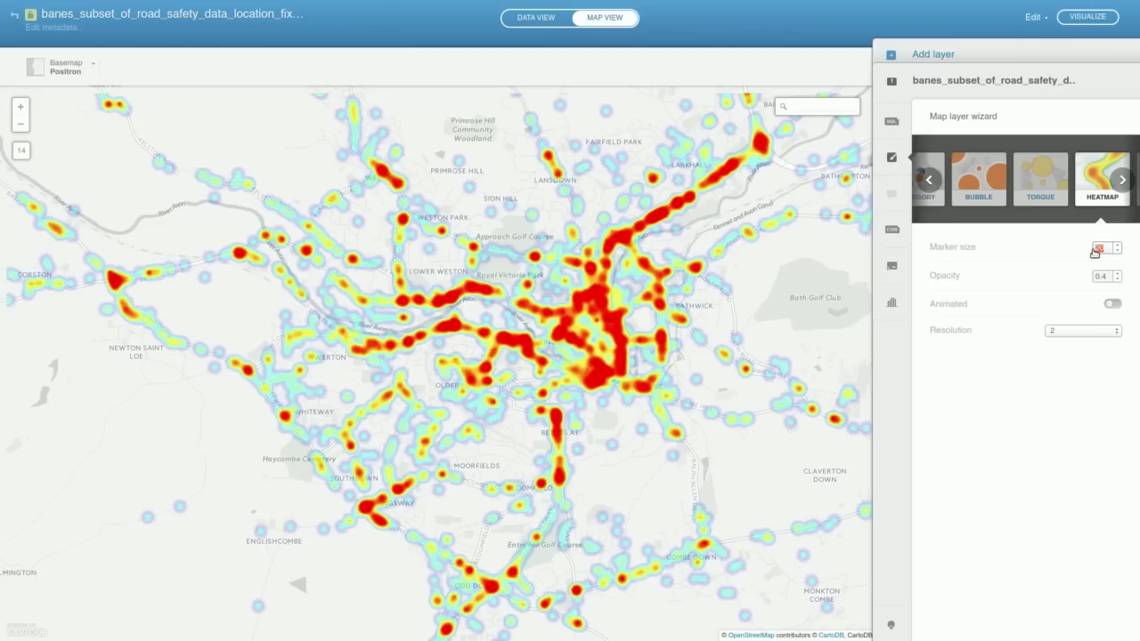
key("Return")
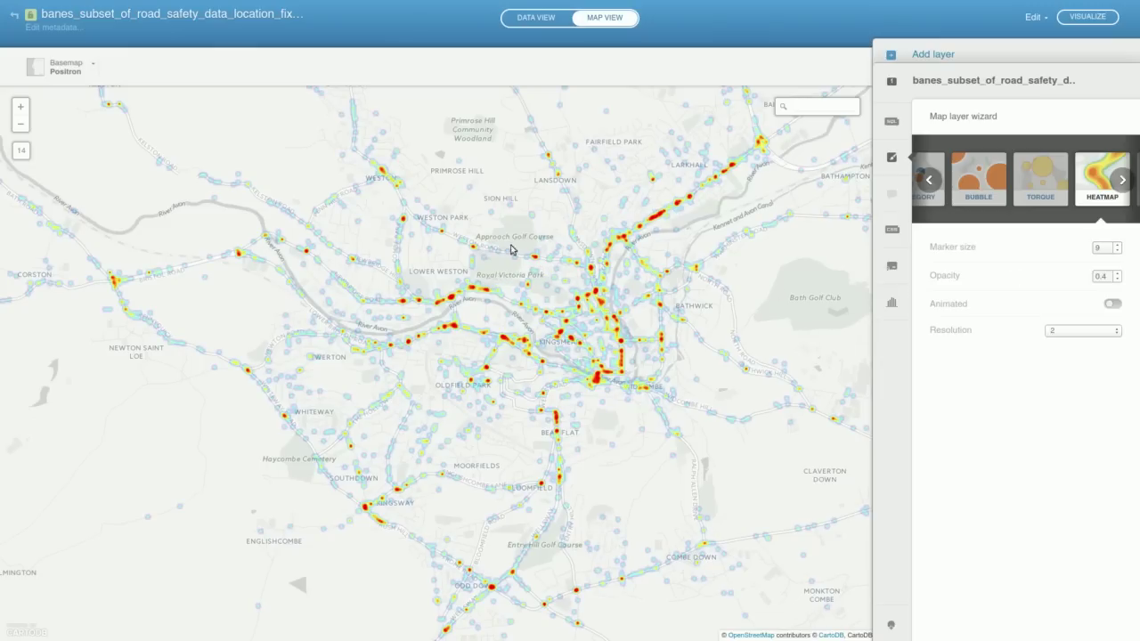
Examine the heatmap's accident hotspots at zoom level 15 around central Bath and along the road north-east past Larkhall and Lambridge.
left_click(21, 107)
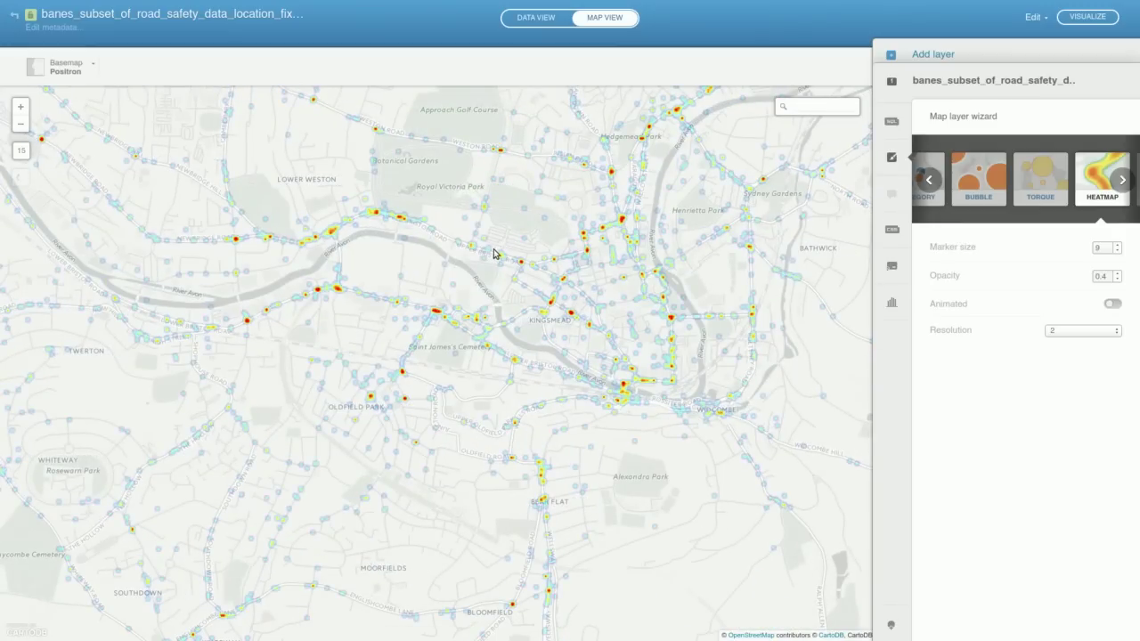
left_click_drag(486, 258, 471, 281)
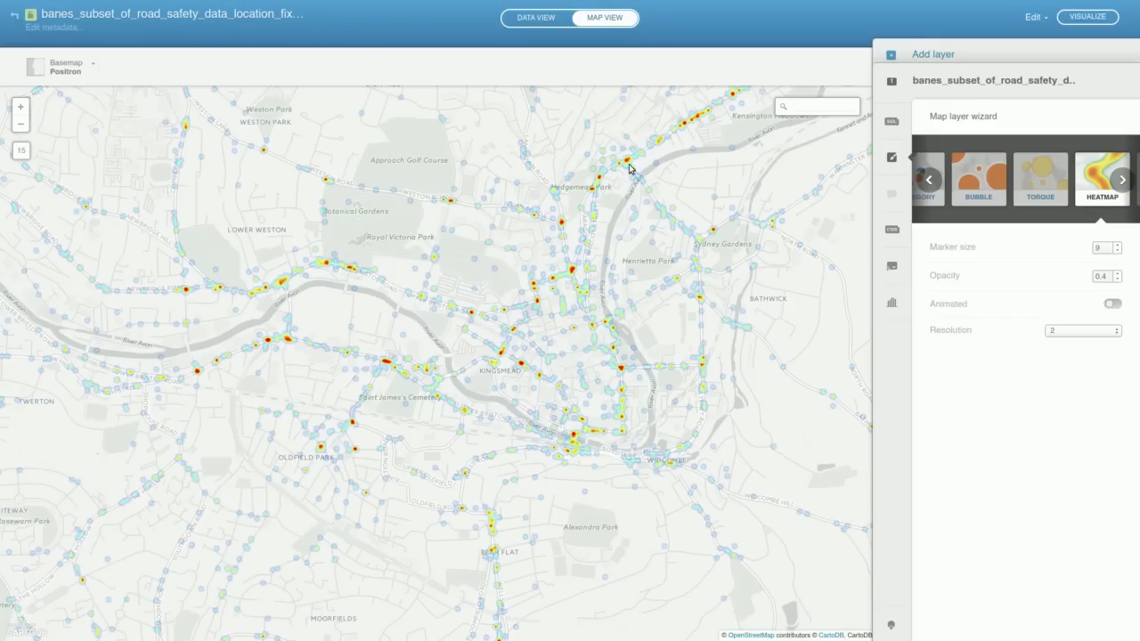
left_click_drag(637, 203, 511, 318)
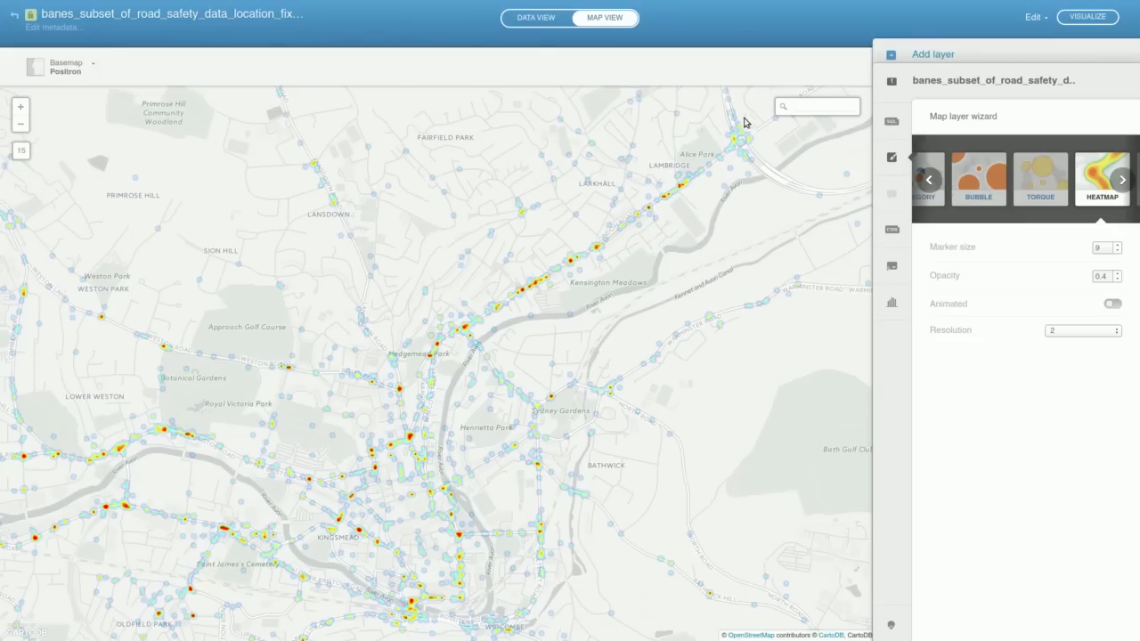
left_click_drag(661, 178, 629, 218)
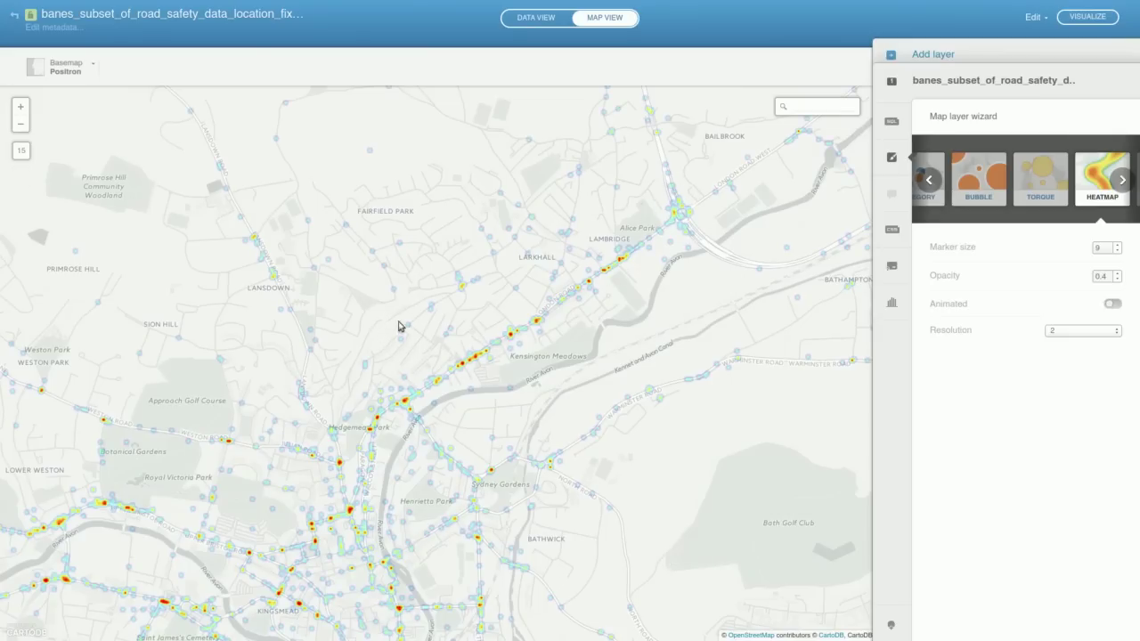
key("Down")
key("Down")
key("Left")
key("Left")
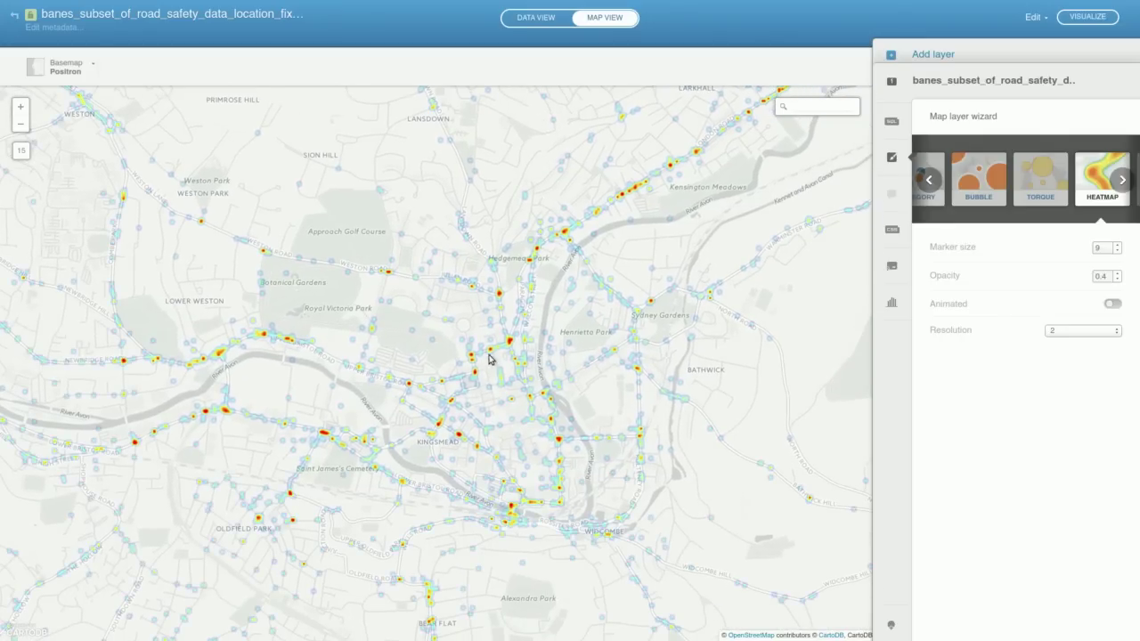
key("Down")
key("Left")
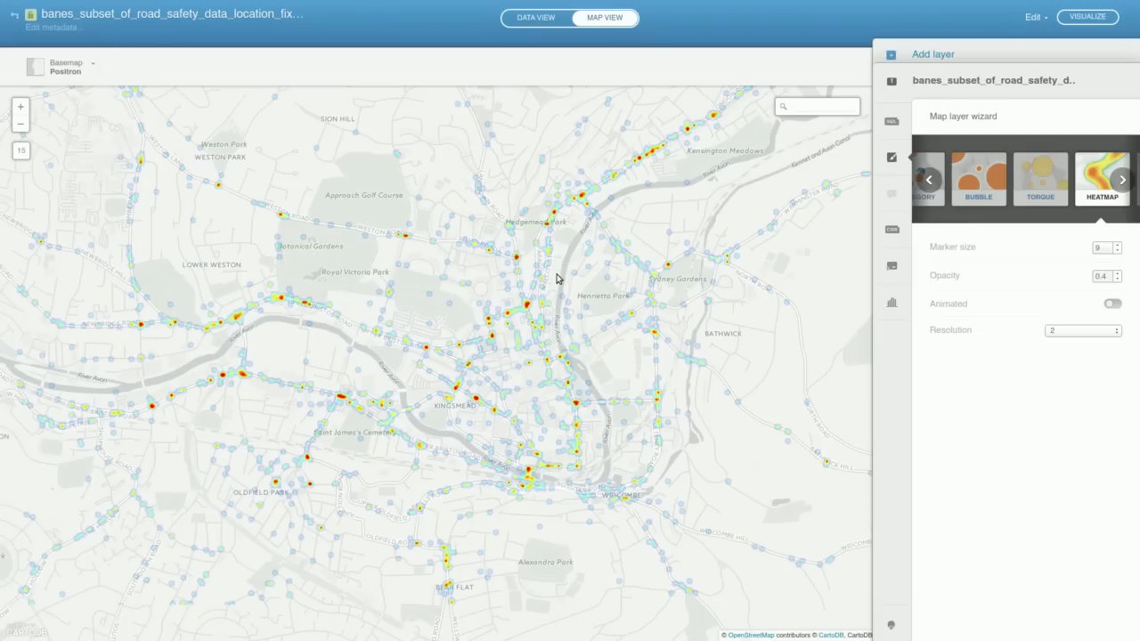
key("Up")
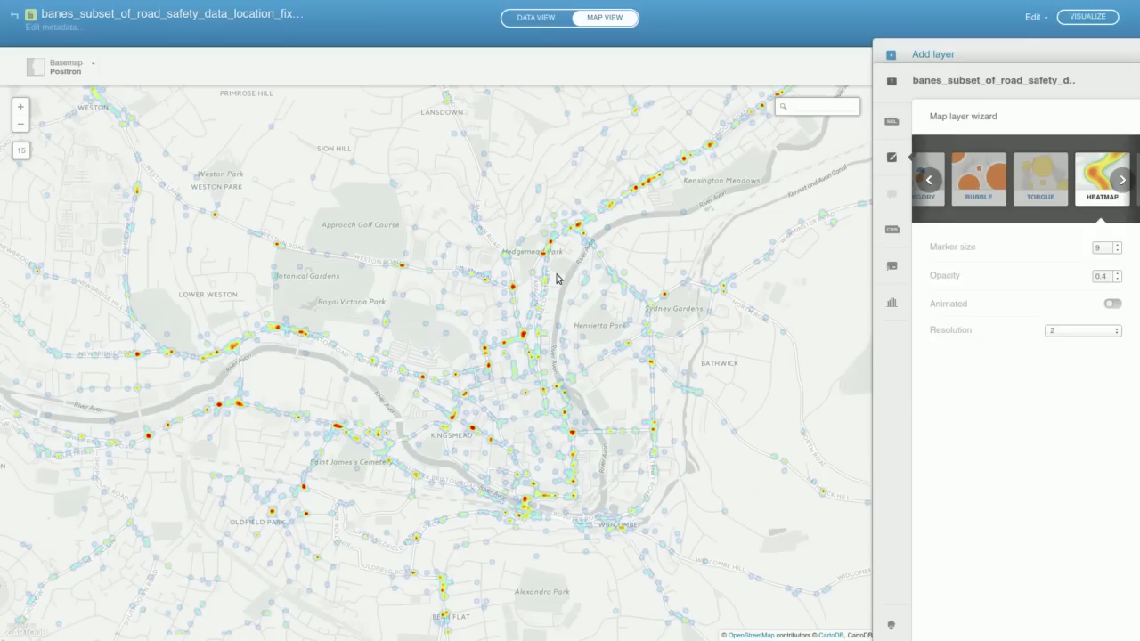
Animate the heatmap cumulatively over time using the date column.
left_click(1113, 303)
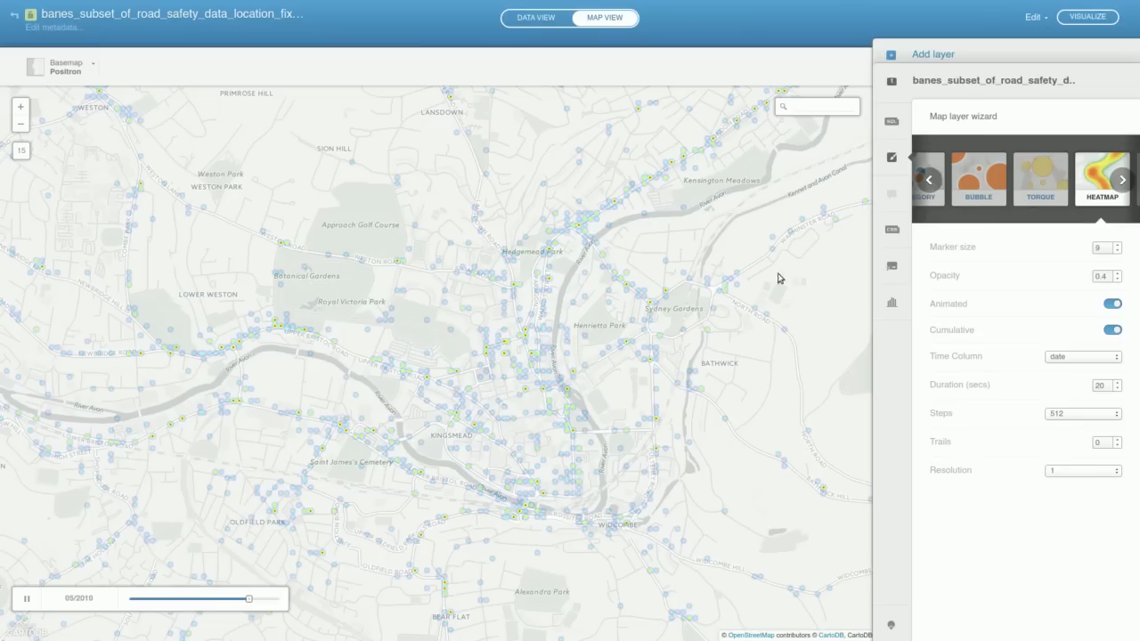
Set the heatmap's marker size to 12.
left_click(1104, 249)
type("12")
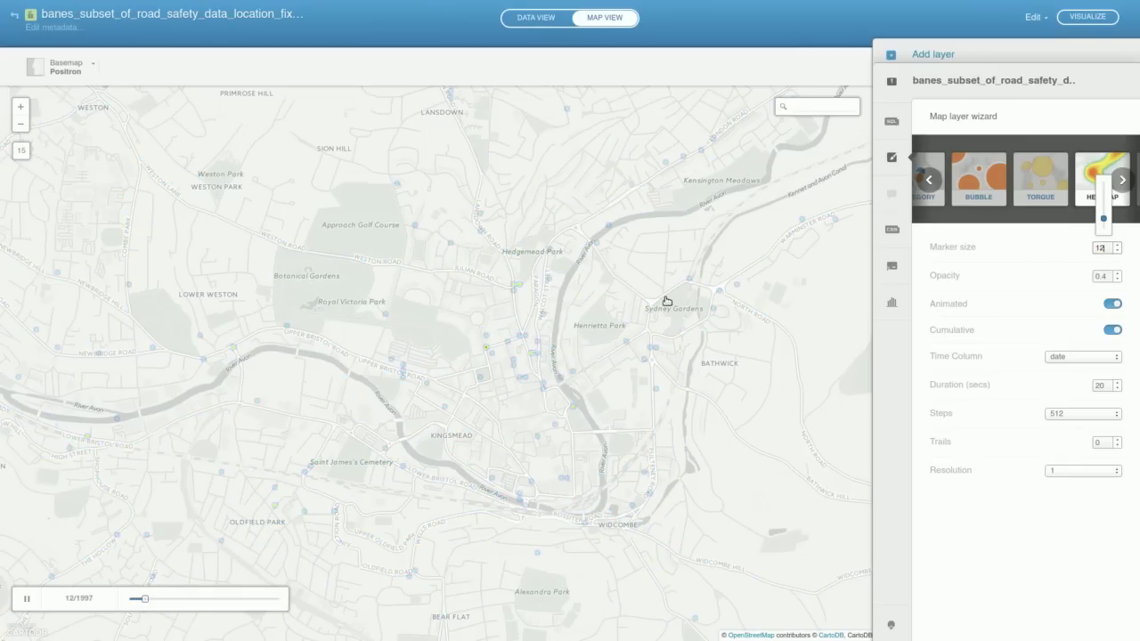
key("Return")
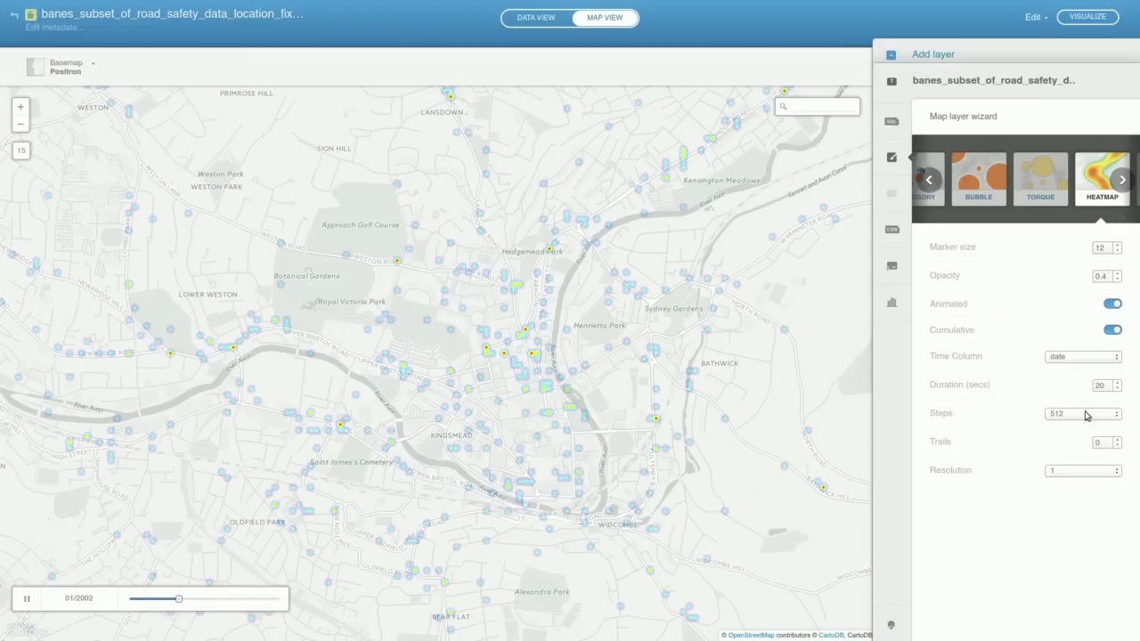
Shorten the heatmap animation's duration to 10 seconds and set its resolution to 2.
double_click(1095, 386)
type("10")
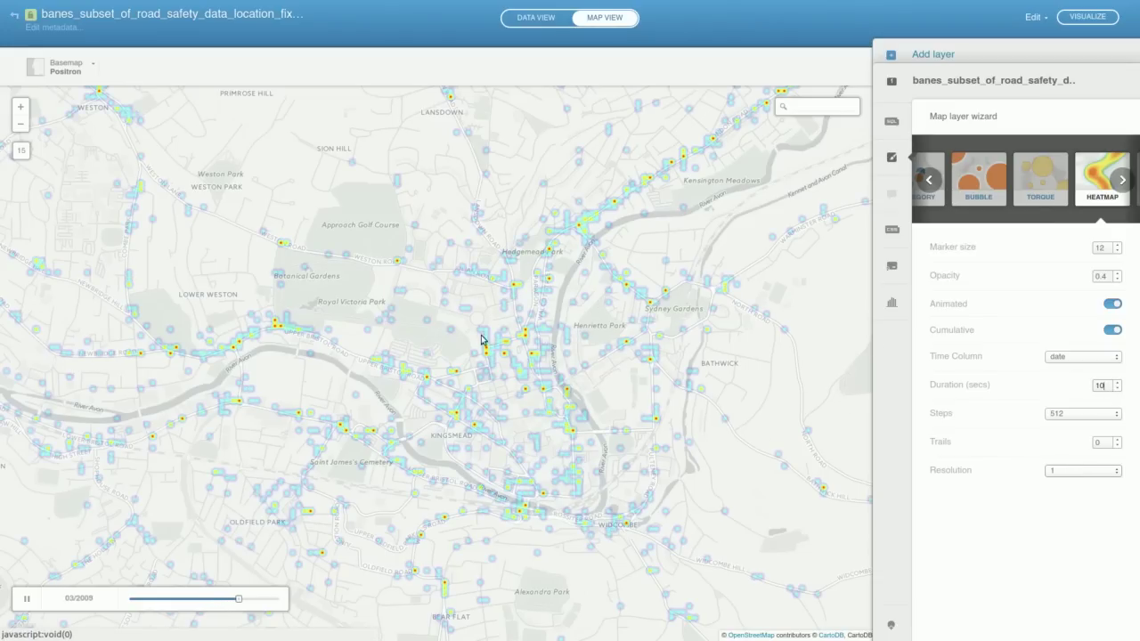
left_click(1069, 472)
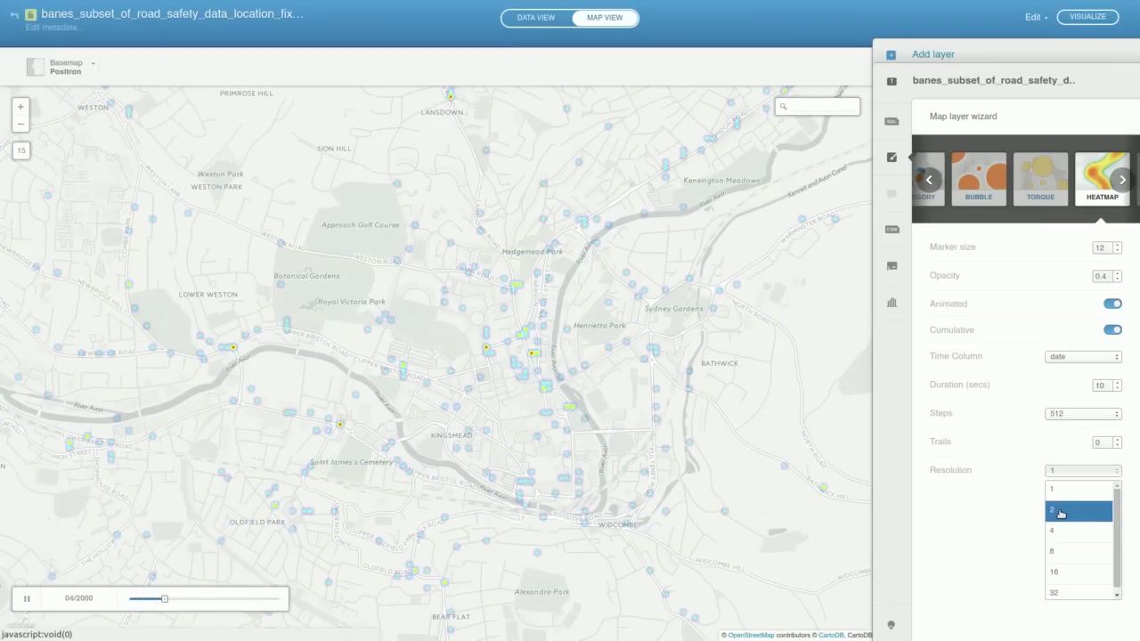
left_click(1060, 511)
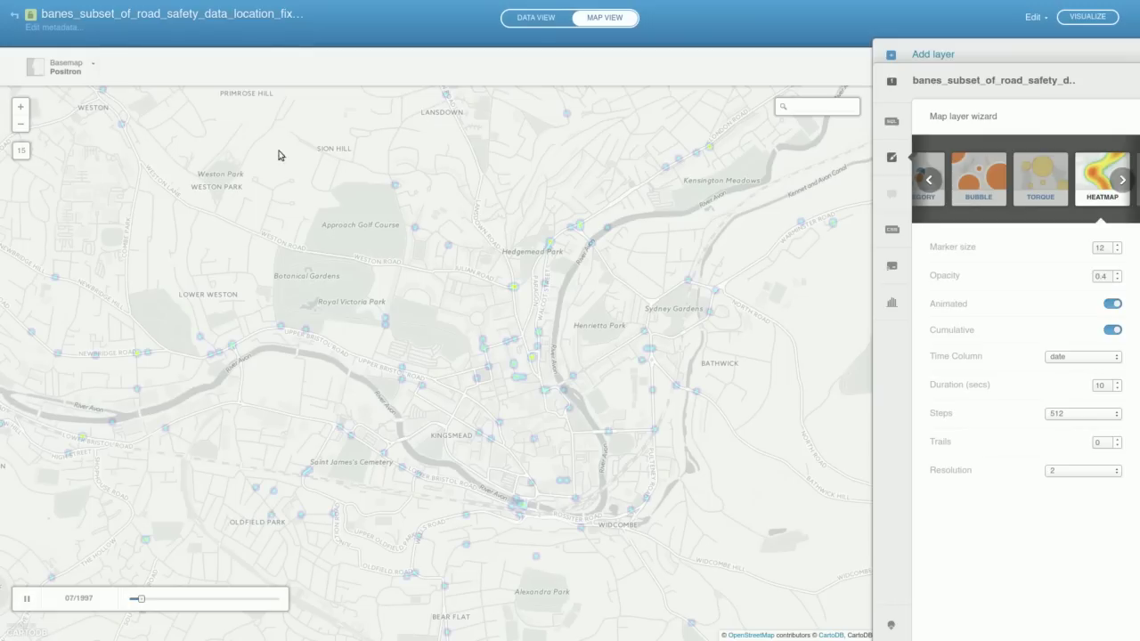
Change the basemap to Nokia Night and move the animation forward along its timeline.
left_click(64, 73)
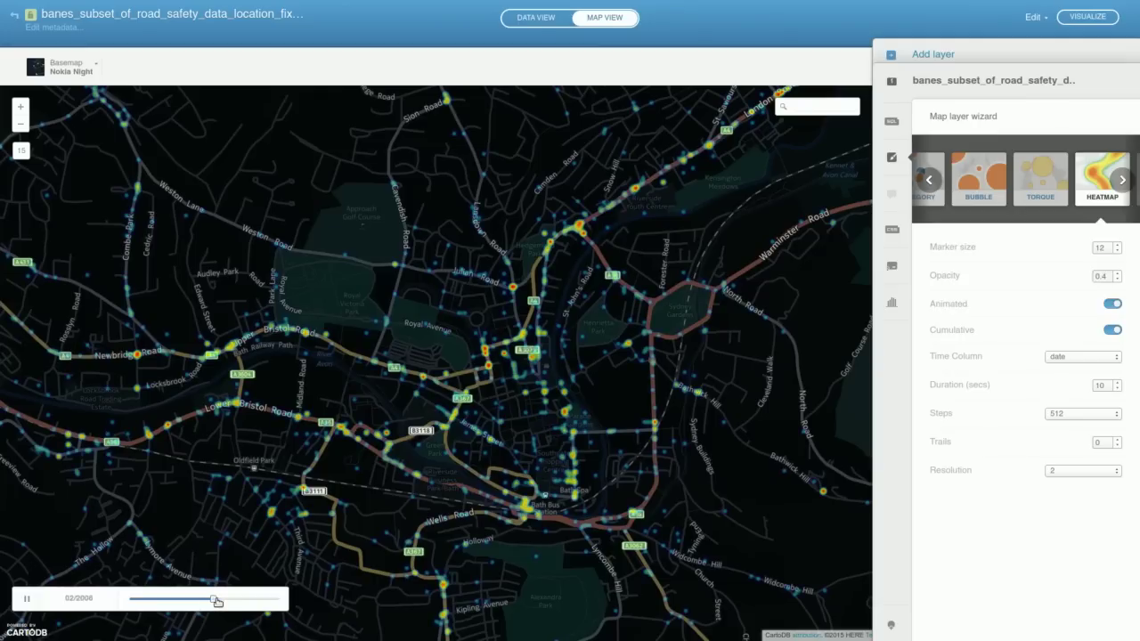
left_click_drag(217, 602, 226, 602)
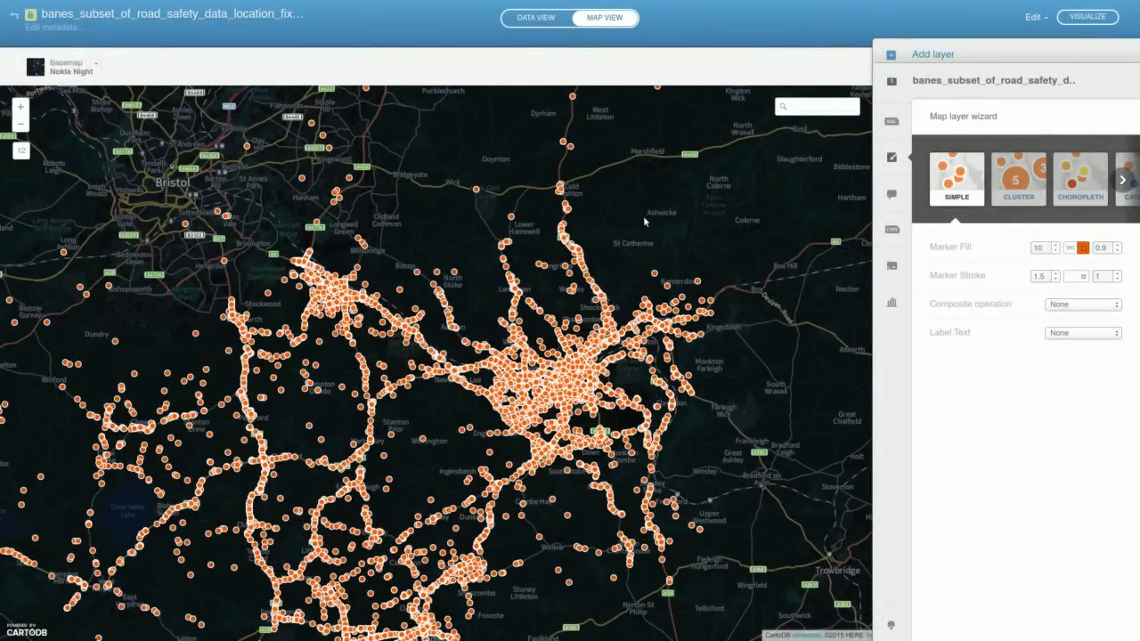
Filter the layer by did_police_officer_attend_scene_of_accident, excluding No and Data missing or out of range, and remove the filter again.
left_click(891, 305)
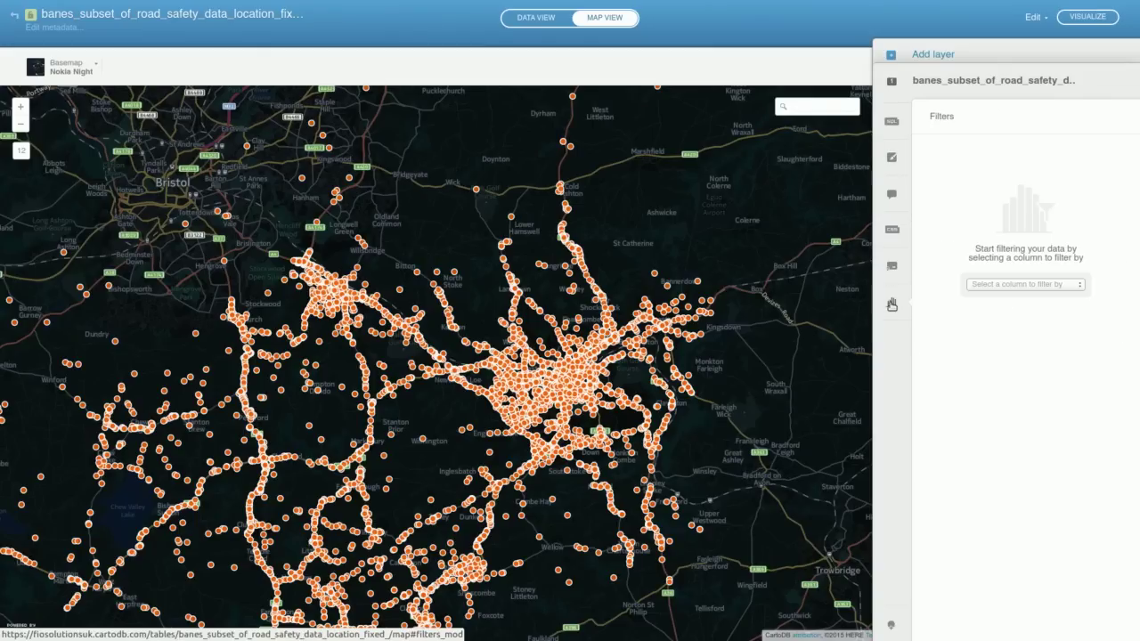
left_click(1013, 285)
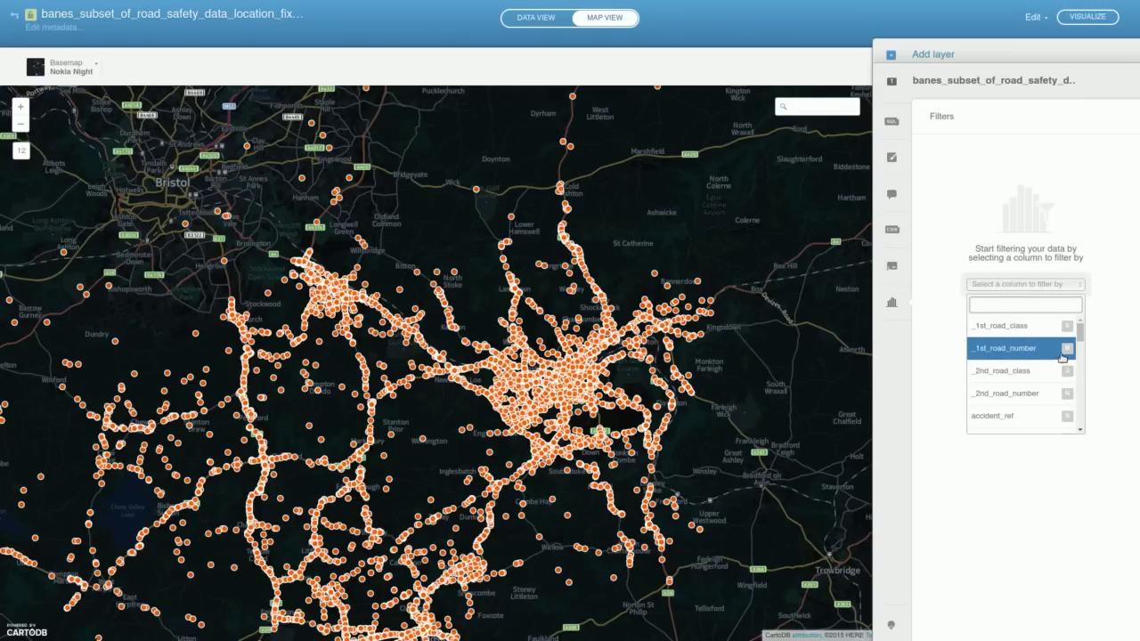
left_click_drag(1083, 333, 1080, 353)
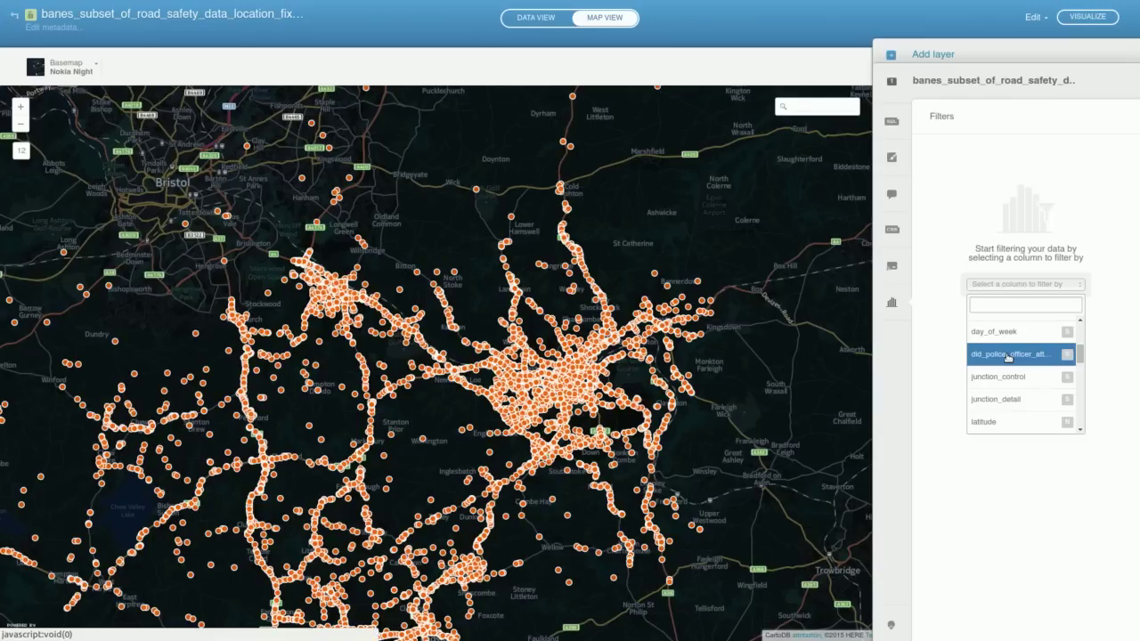
left_click(1007, 357)
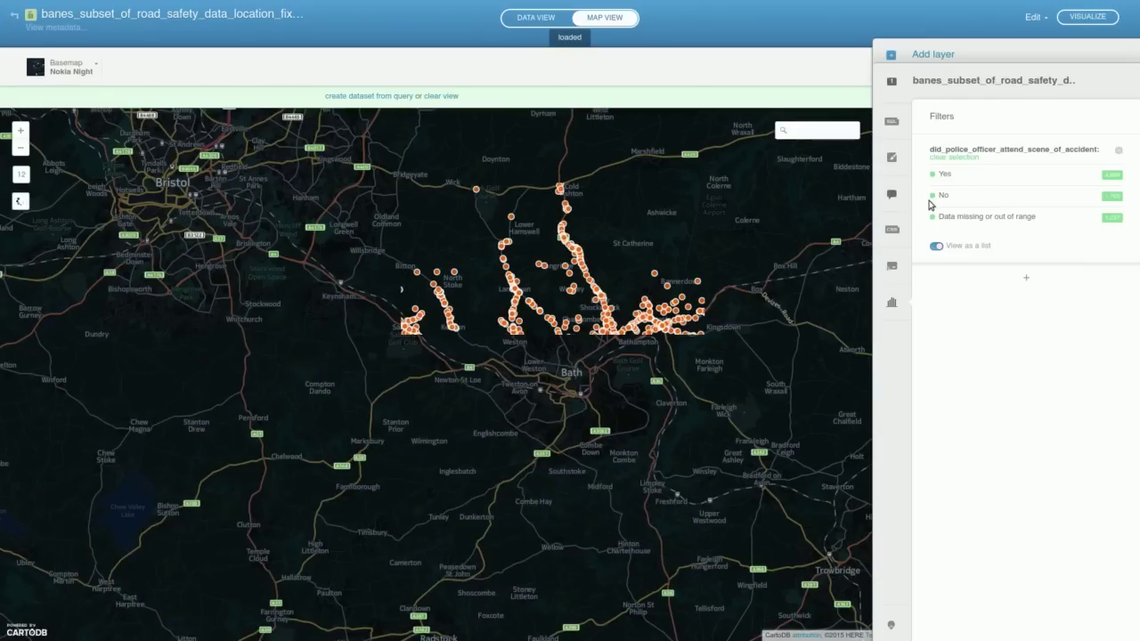
left_click(941, 197)
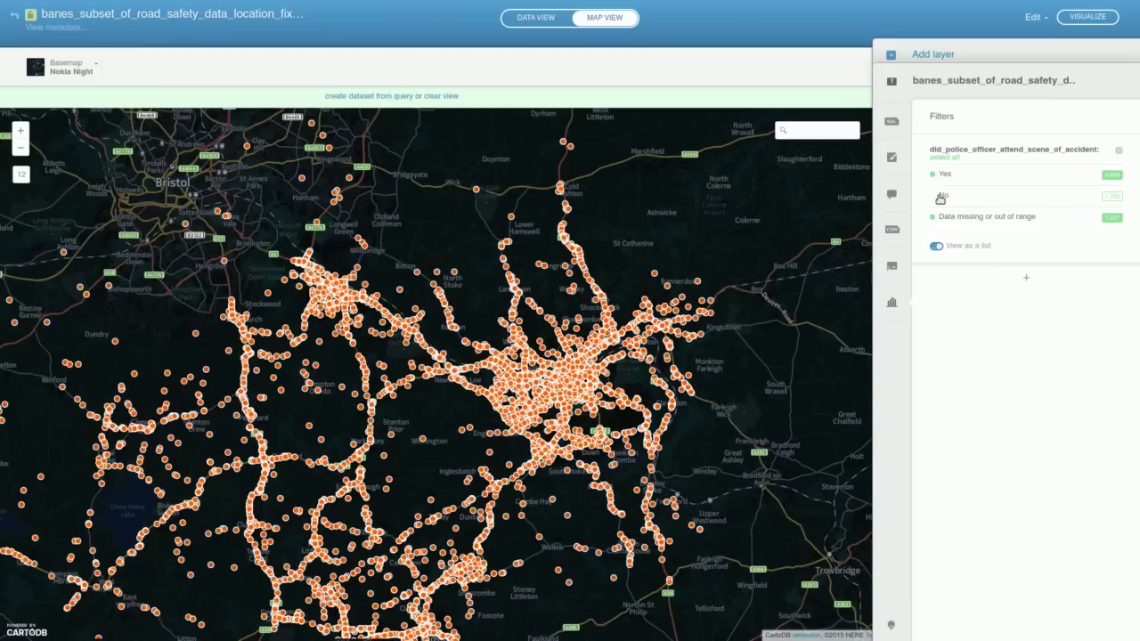
left_click(953, 219)
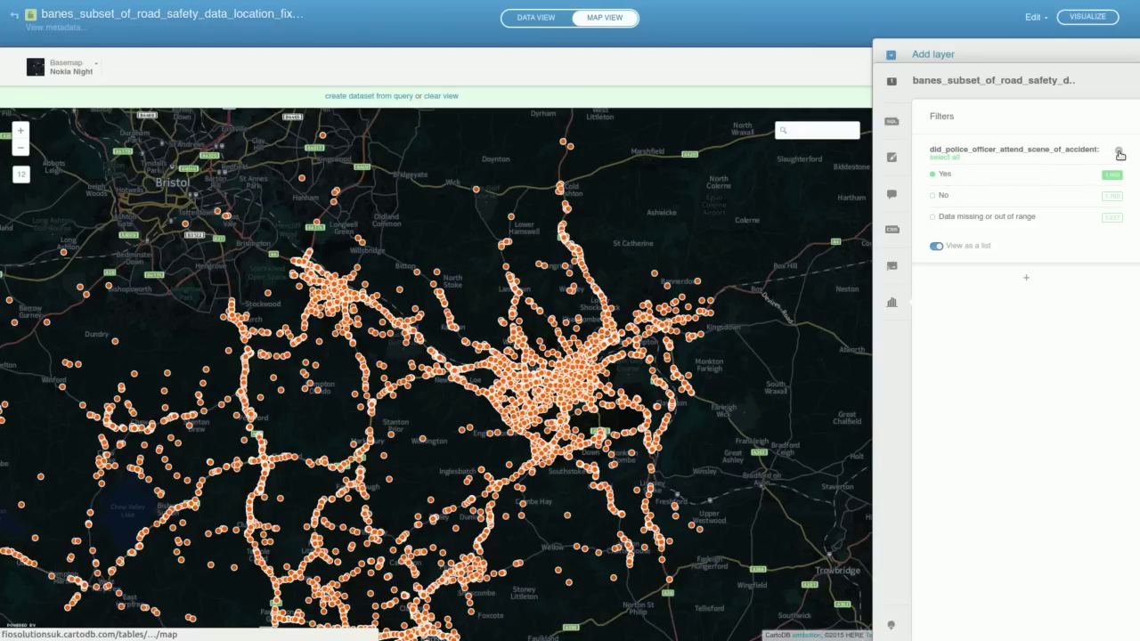
left_click(1119, 153)
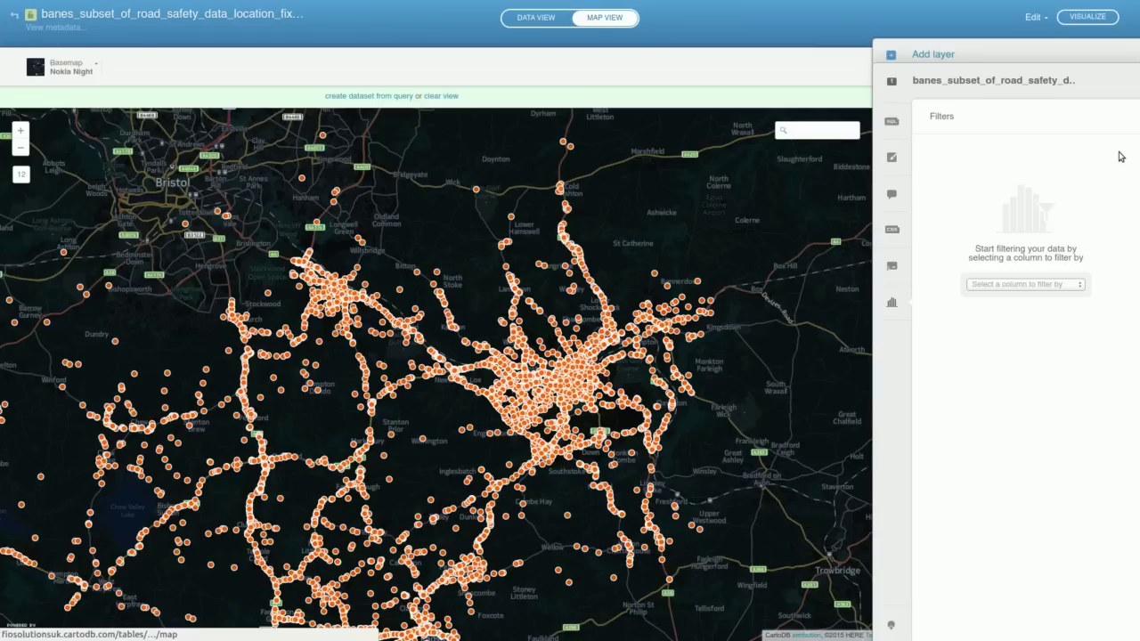
Add a day_of_week filter, look through its weekday values and remove the filter again.
left_click(1031, 285)
scroll(996, 373, "down", 2)
scroll(999, 387, "up", 1)
left_click(1001, 352)
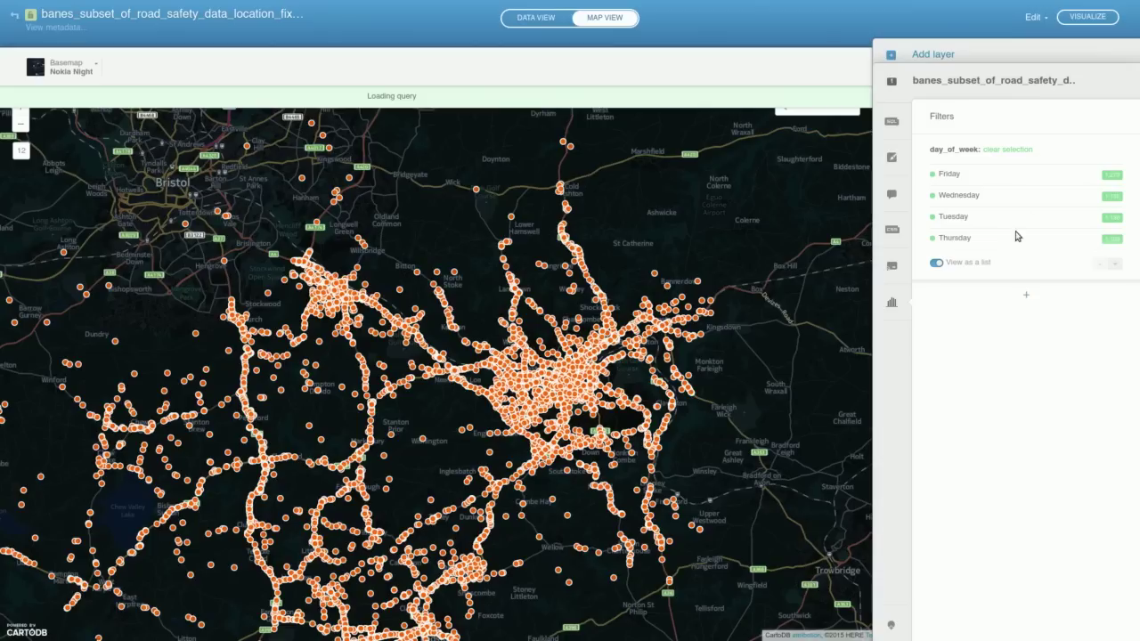
left_click(1114, 265)
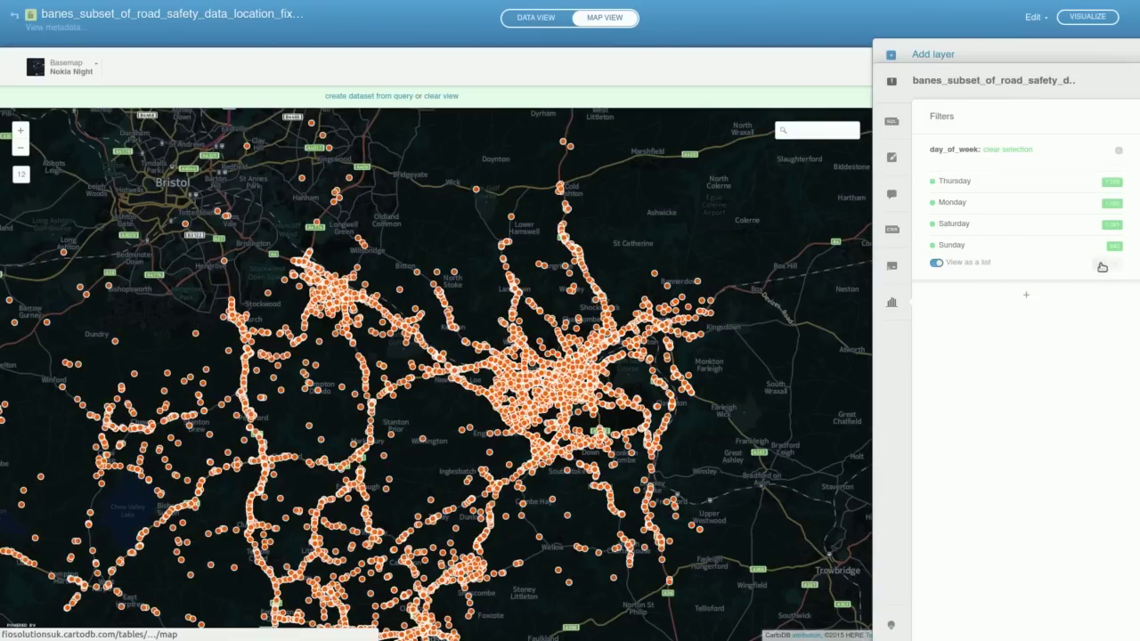
left_click(1102, 265)
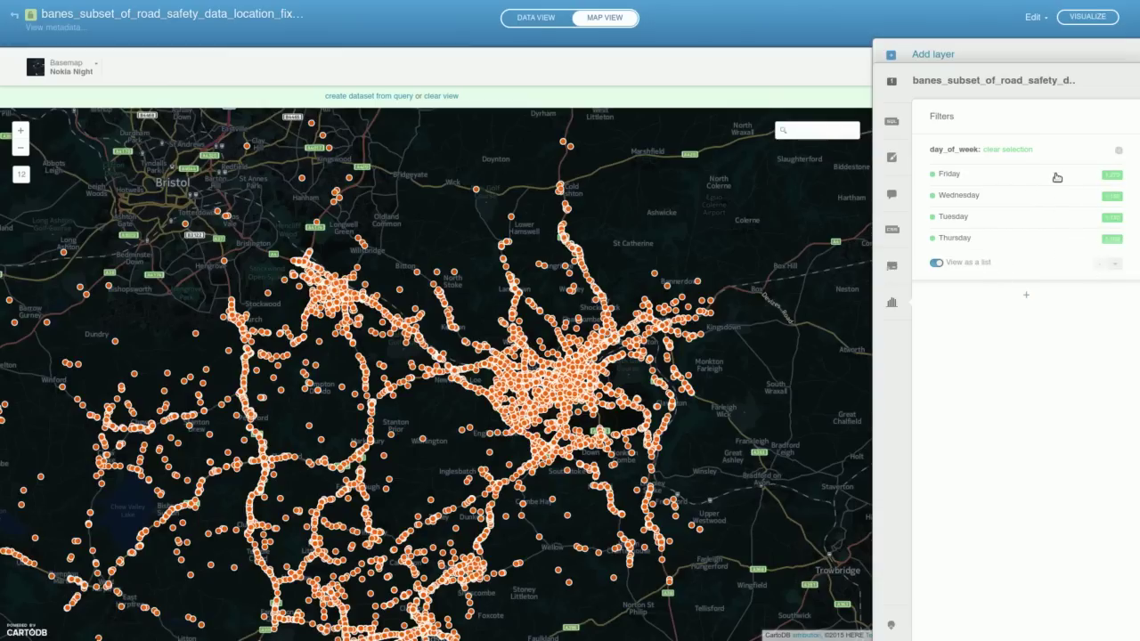
left_click(1119, 152)
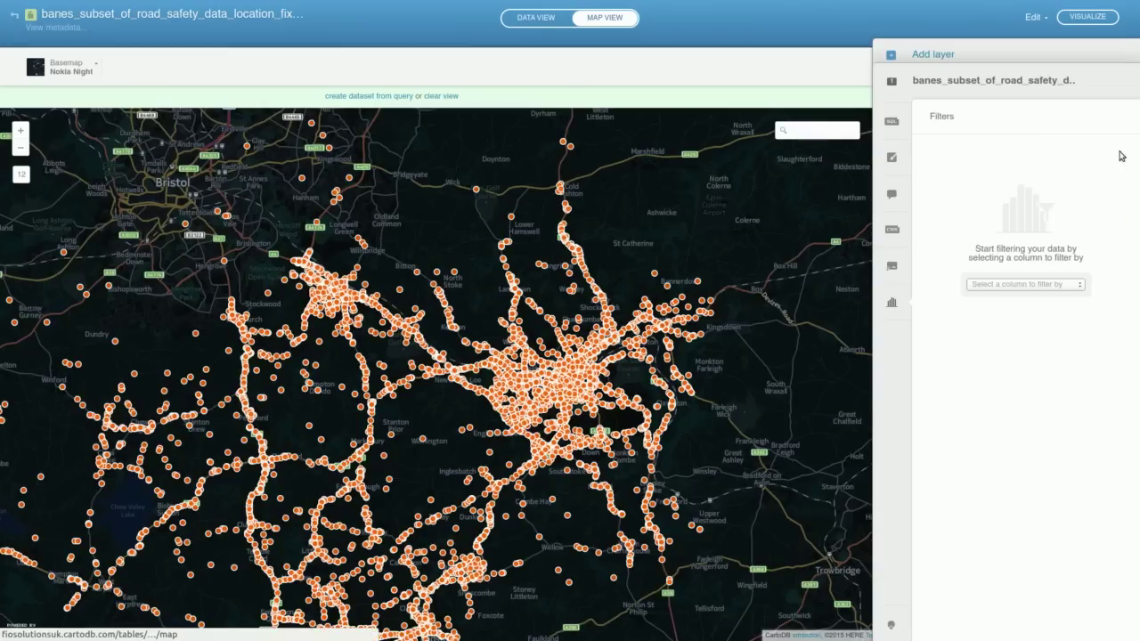
Filter the accidents by number_of_vehicles to the range 4 to 8 and inspect the remaining points around Bath.
left_click(1006, 284)
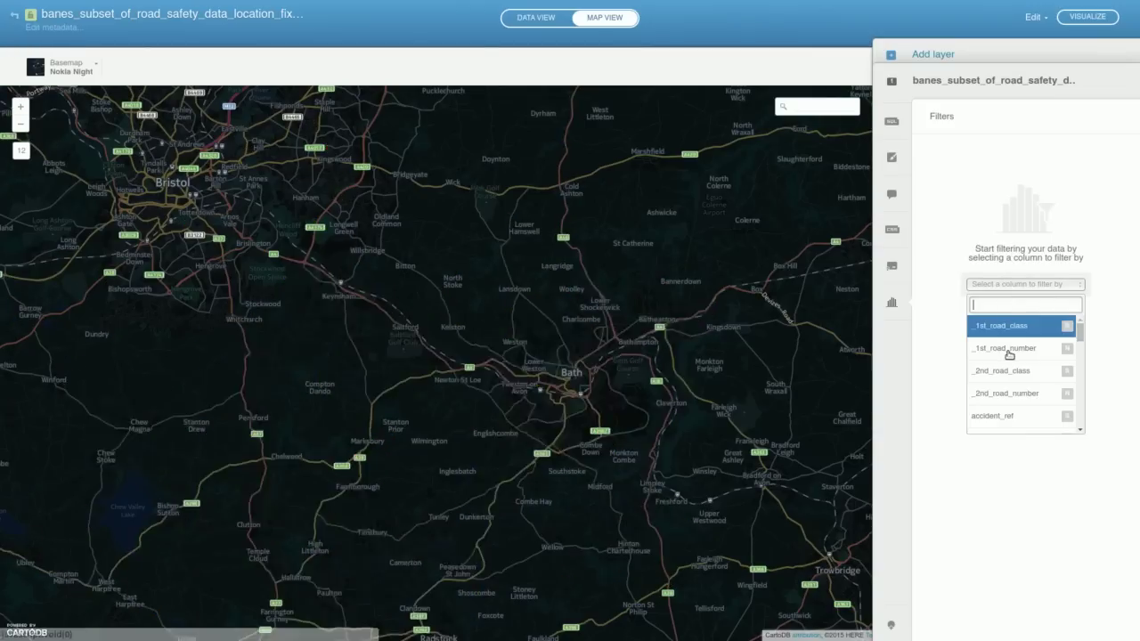
scroll(1008, 353, "down", 3)
scroll(1008, 355, "down", 3)
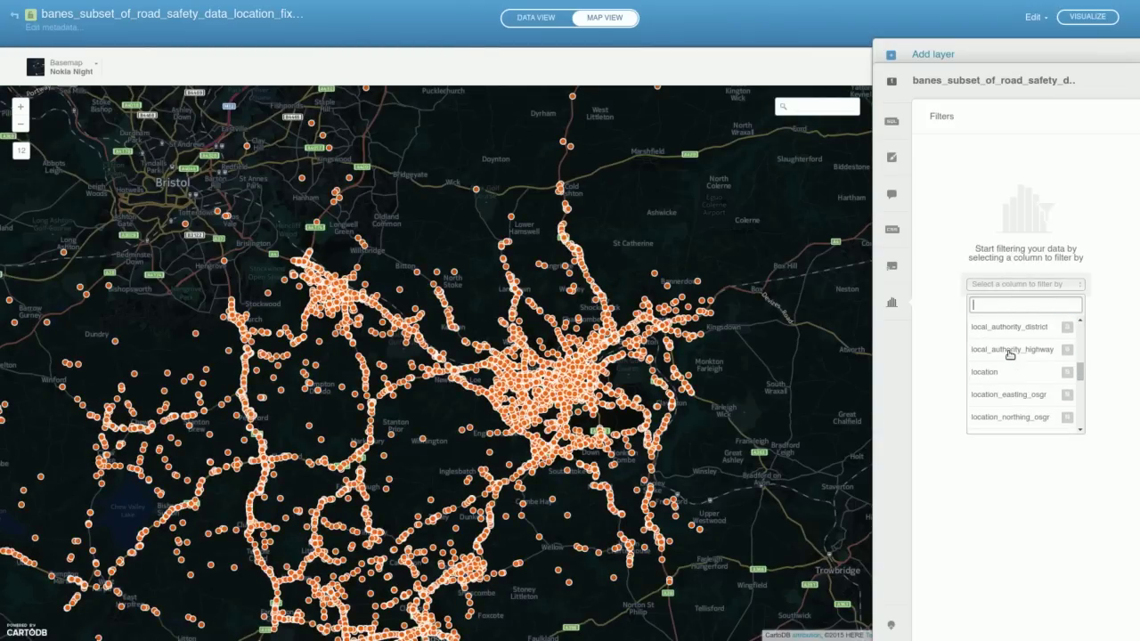
scroll(1009, 355, "down", 2)
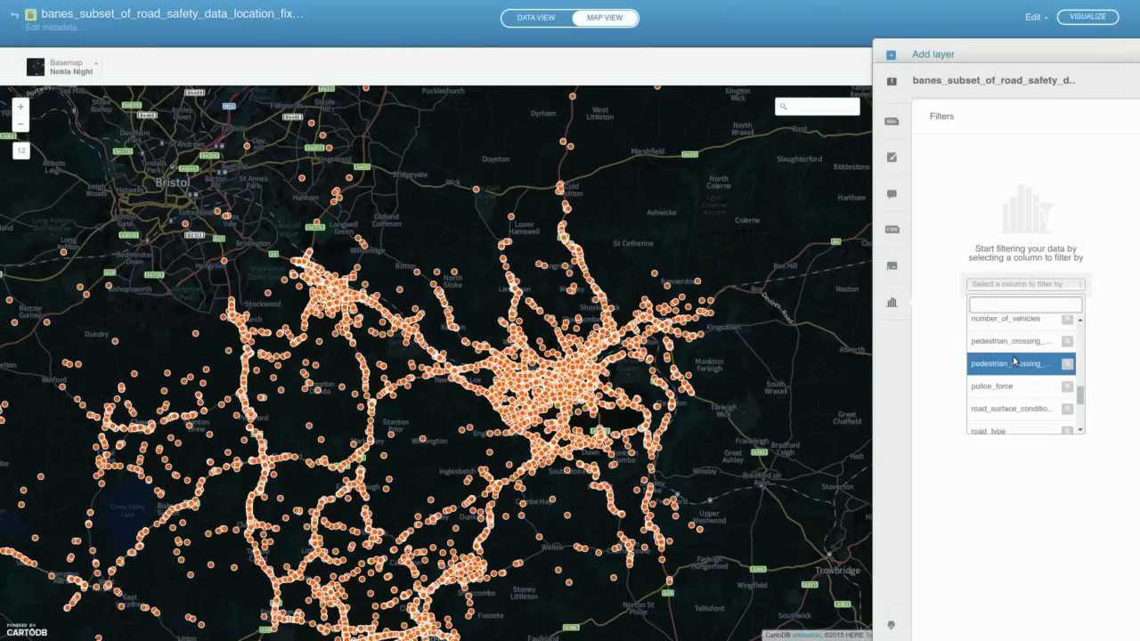
left_click(1017, 327)
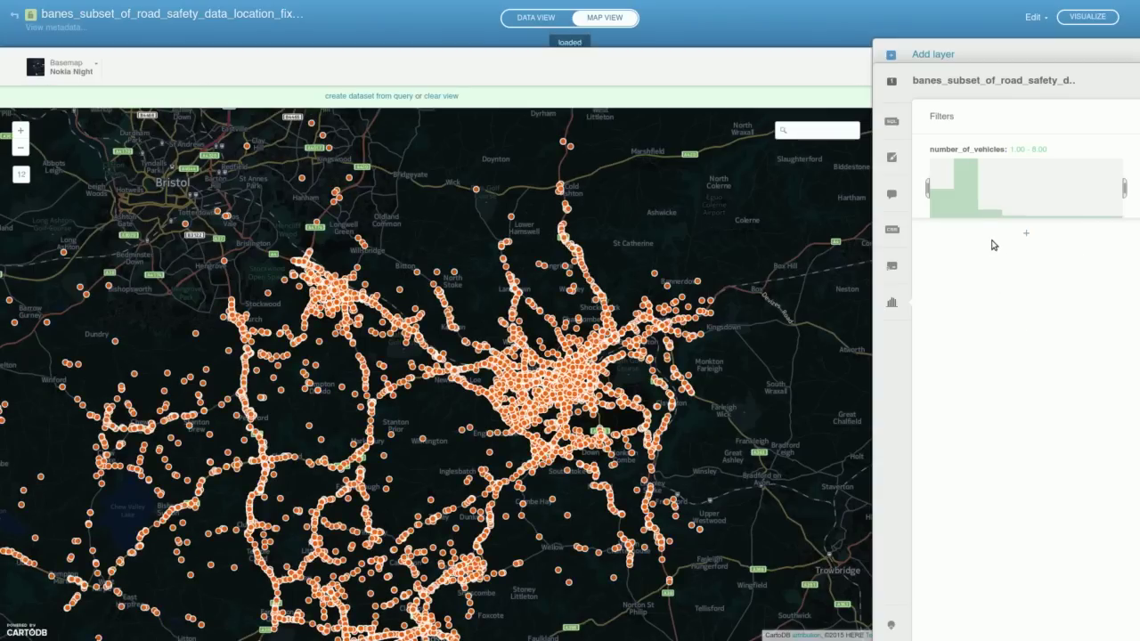
left_click_drag(927, 189, 1006, 185)
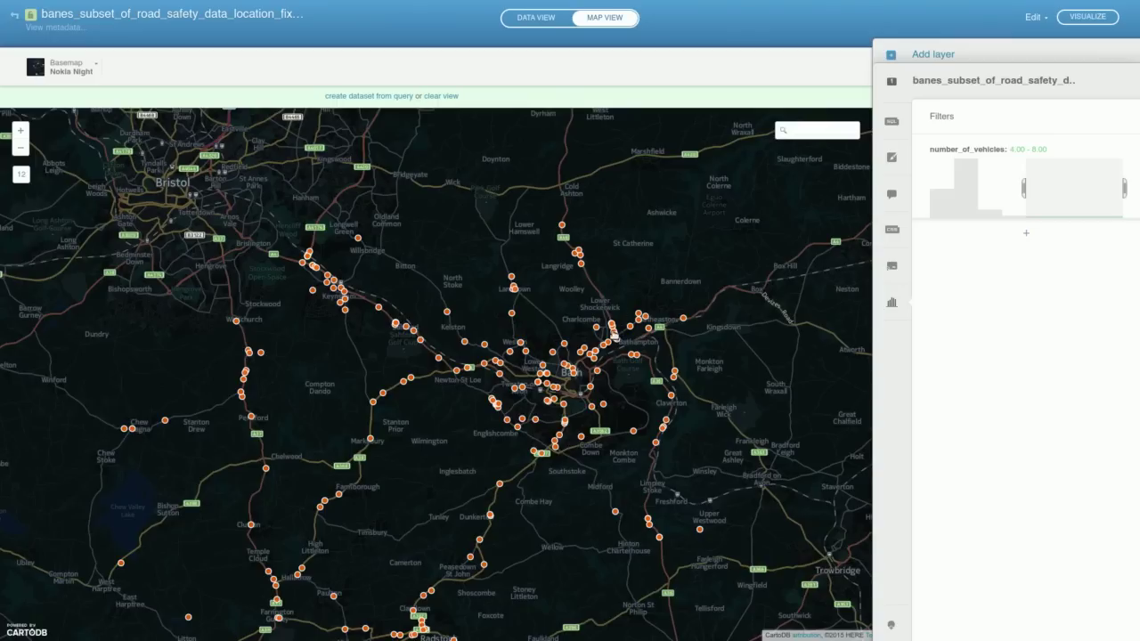
left_click(21, 130)
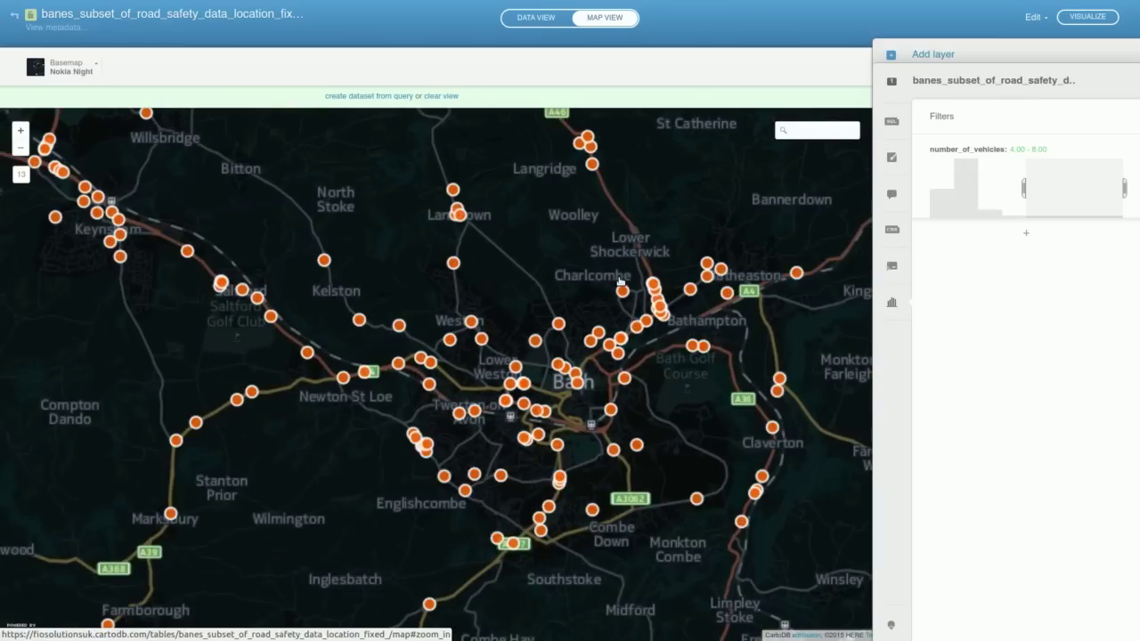
scroll(565, 361, "up", 1)
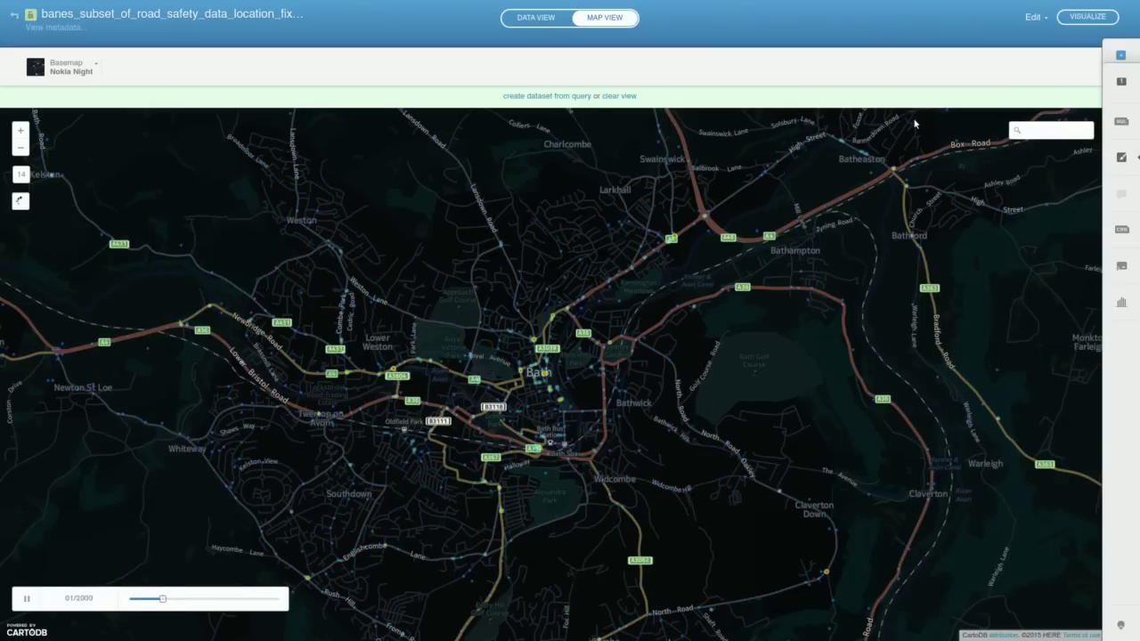
Save the visualisation as a new map named BANES RTAs.
left_click(1084, 19)
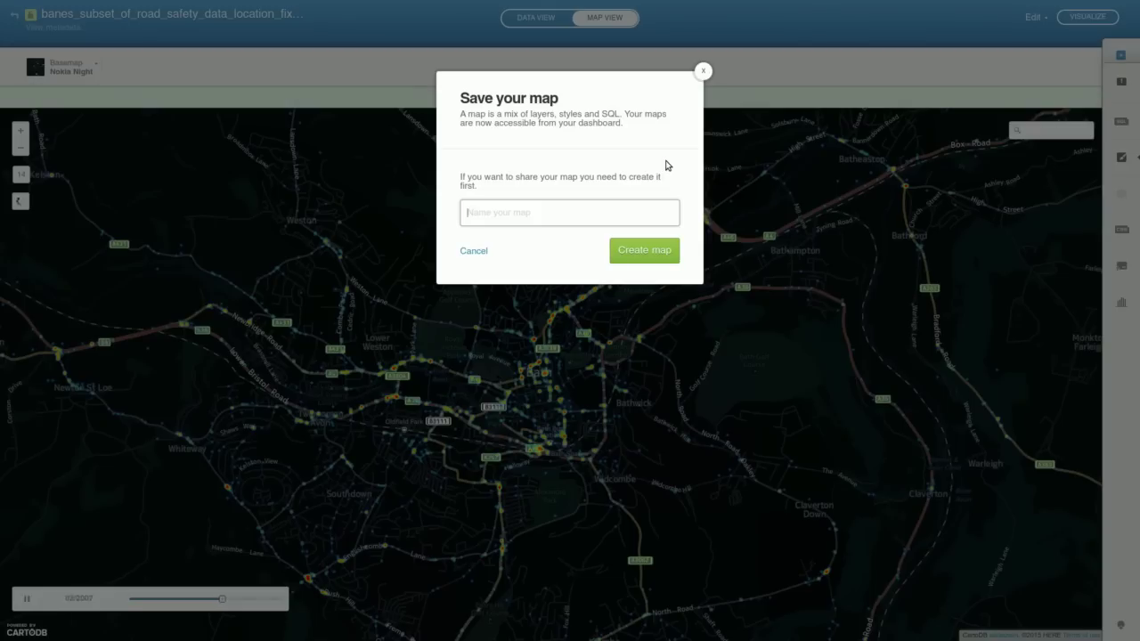
type("BANES")
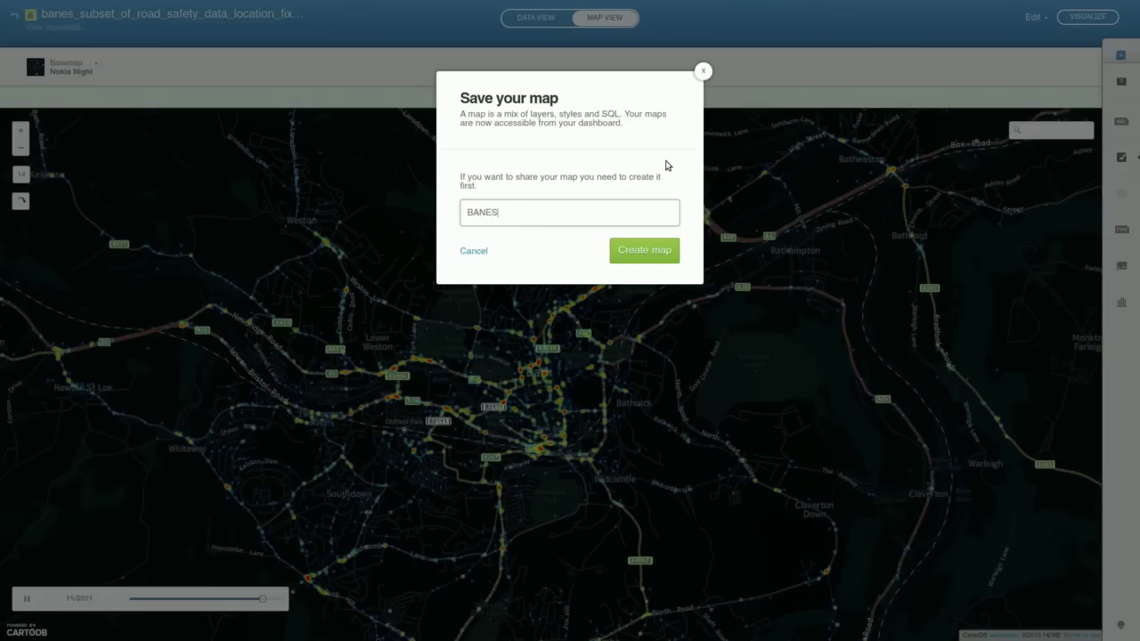
type(" RTAs")
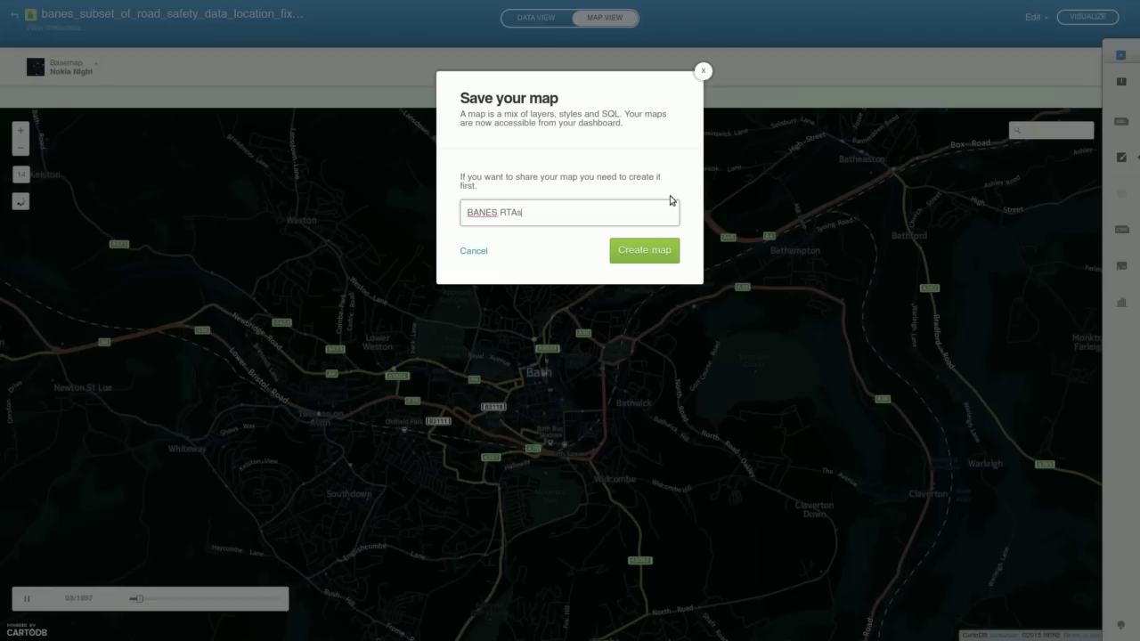
left_click(645, 251)
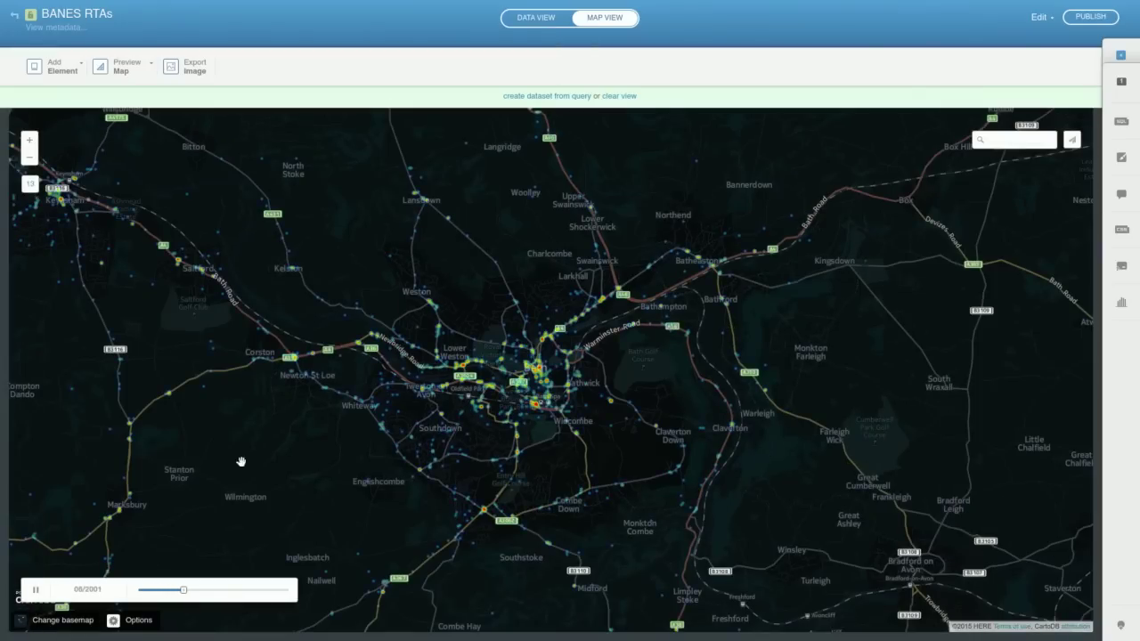
Check the BANES RTAs map's options and copy its shareable link from the publishing dialog.
left_click(127, 623)
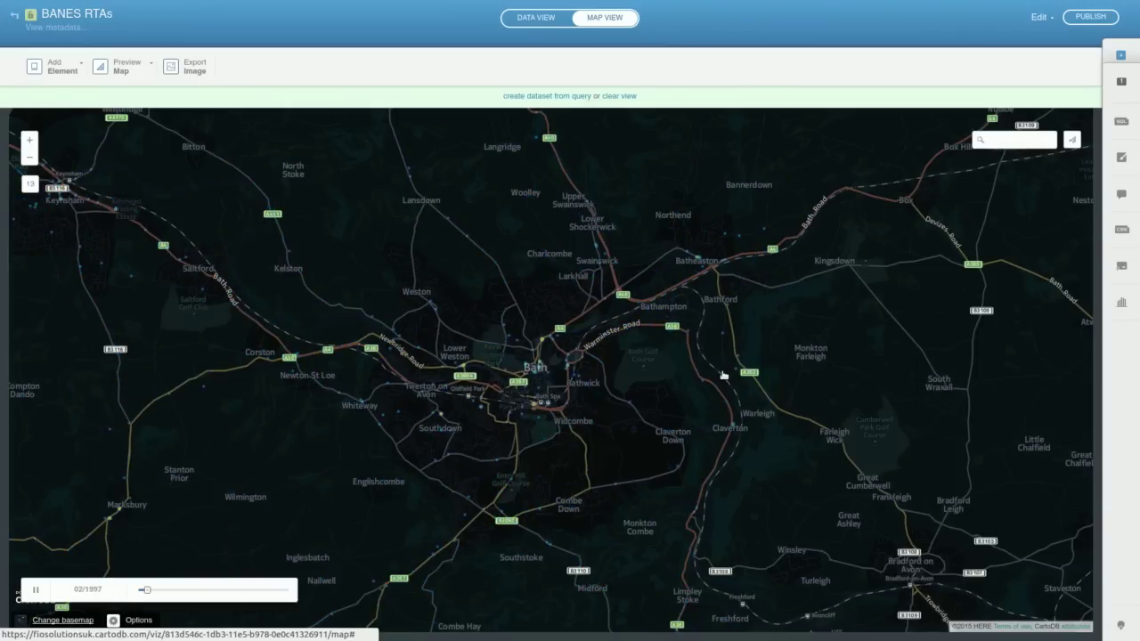
left_click(1091, 18)
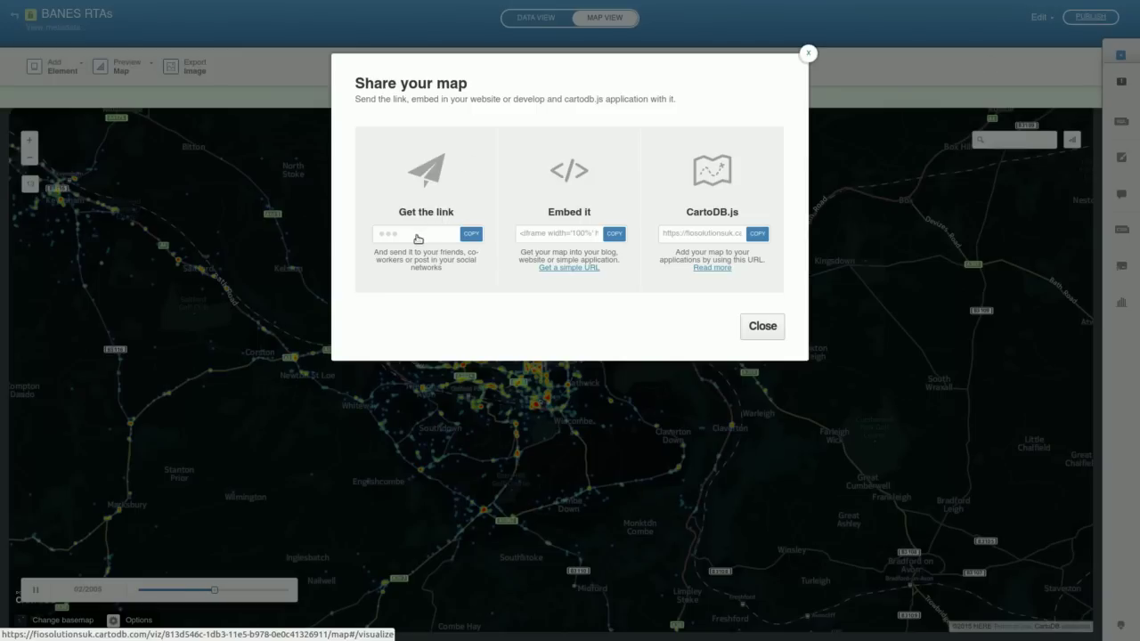
left_click(476, 237)
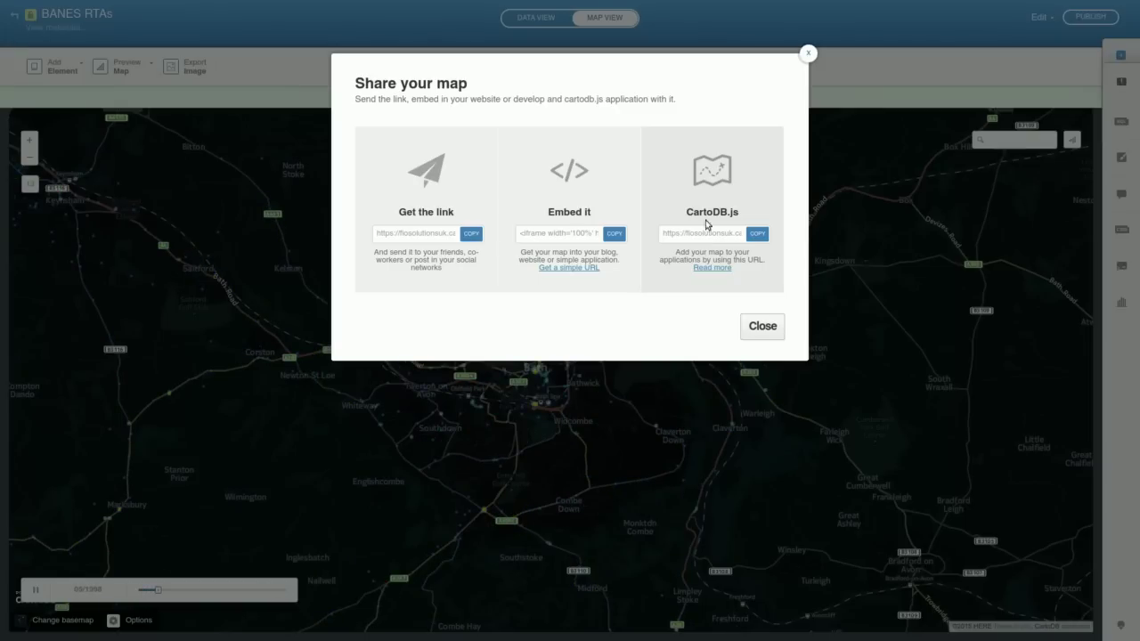
left_click(475, 235)
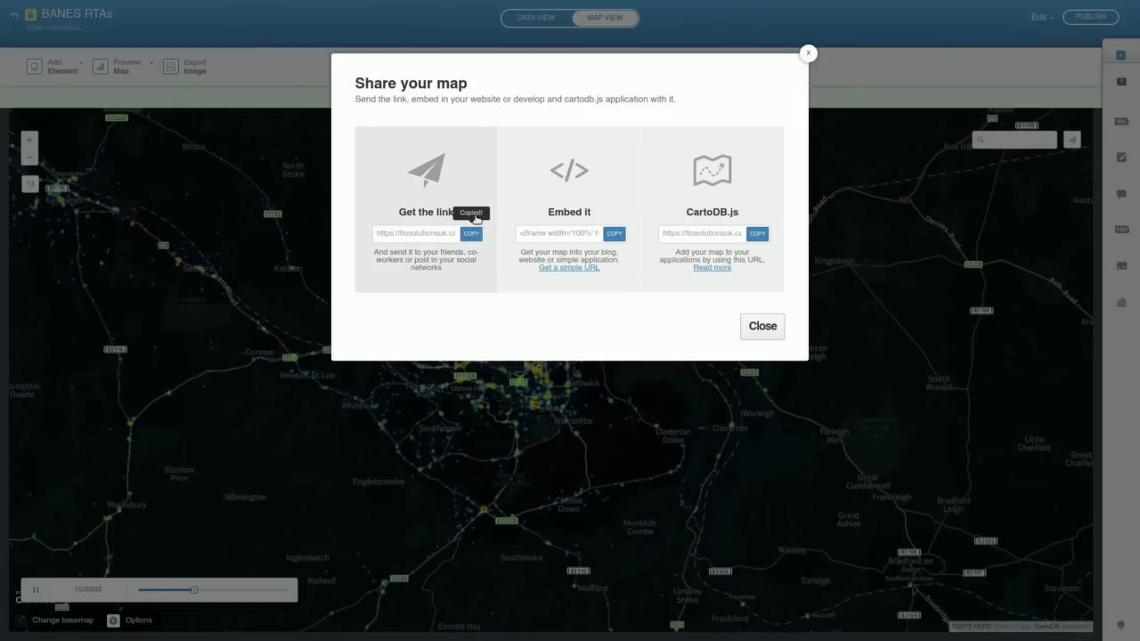